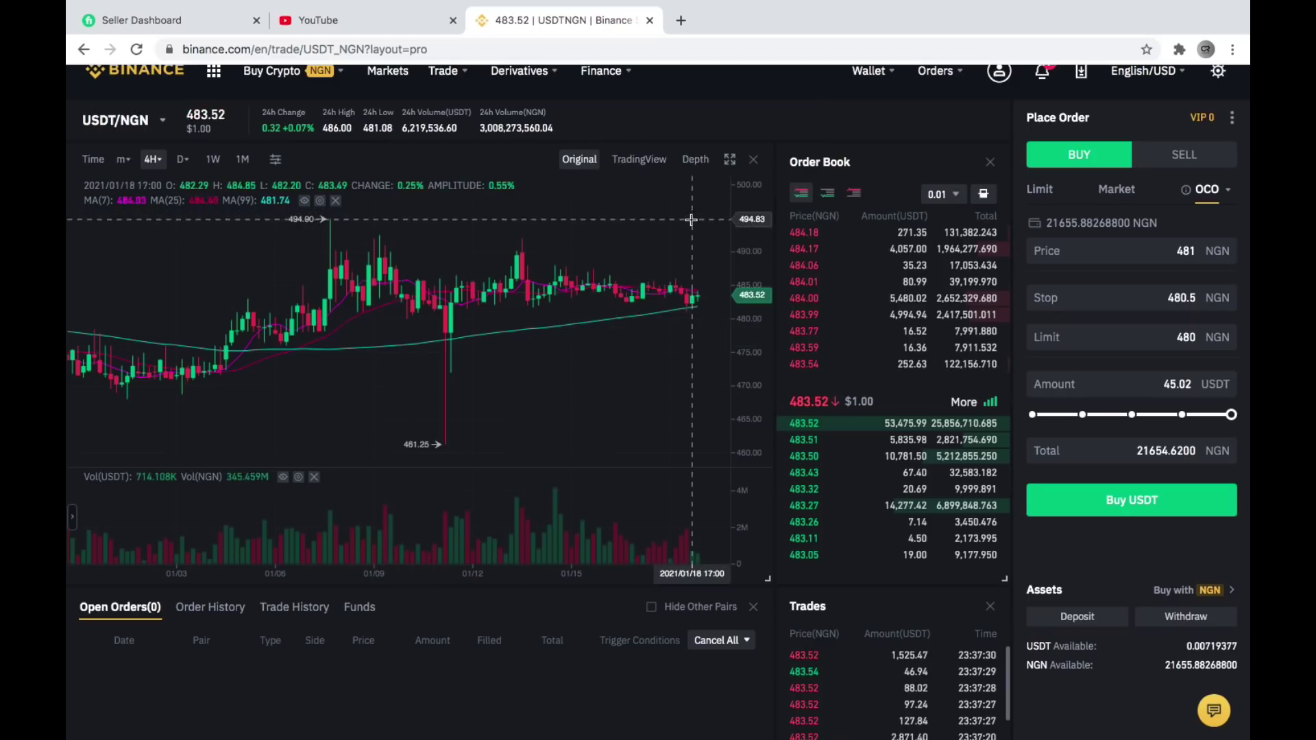
scroll(652, 380, up, 3)
scroll(651, 380, down, 10)
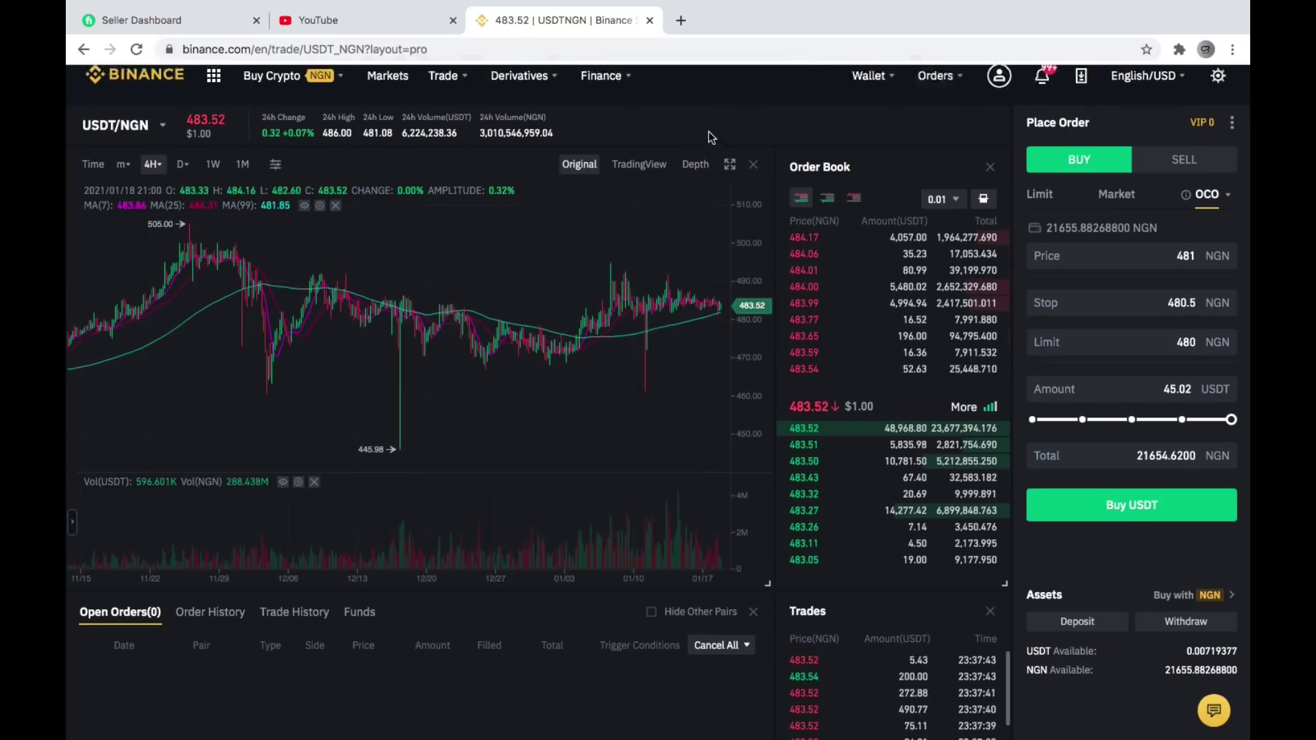
Open the wallet overview and go into the Fiat and Spot wallet to check the NGN balance
scroll(709, 134, up, 1)
mouse_move(872, 94)
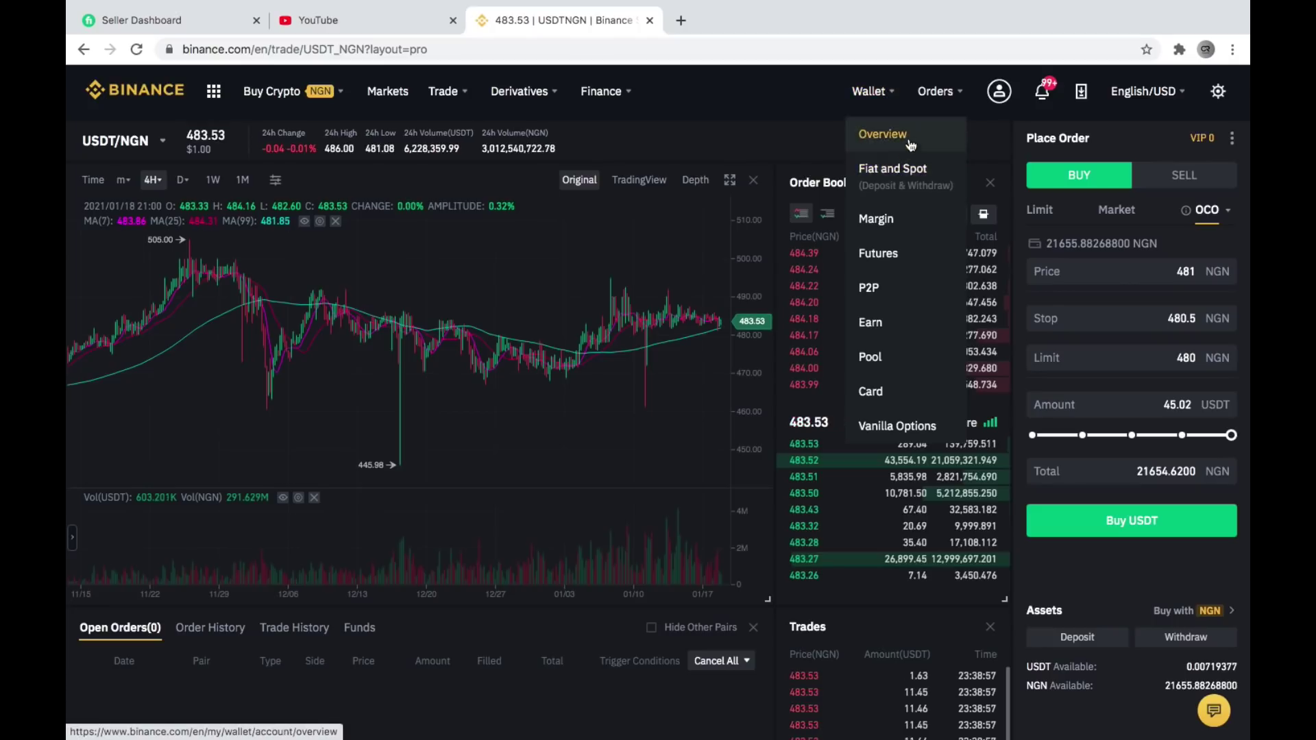
click(913, 142)
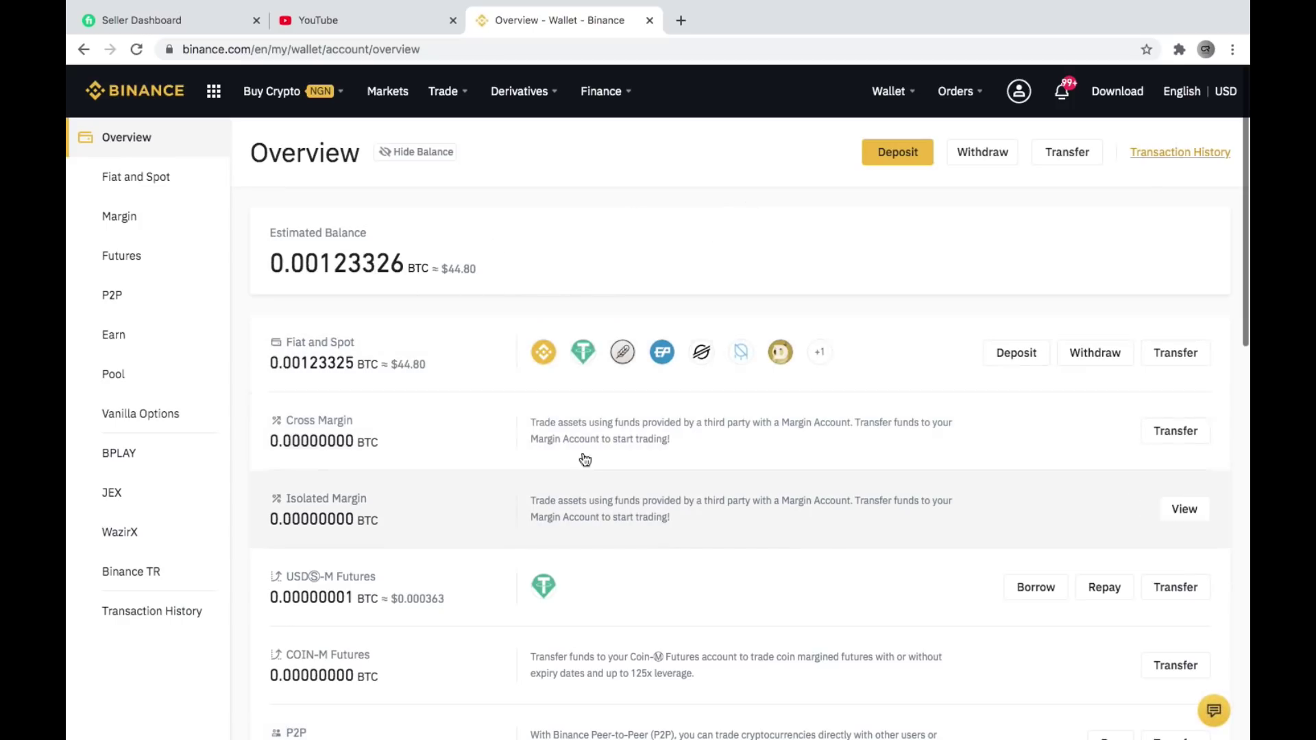
mouse_move(533, 357)
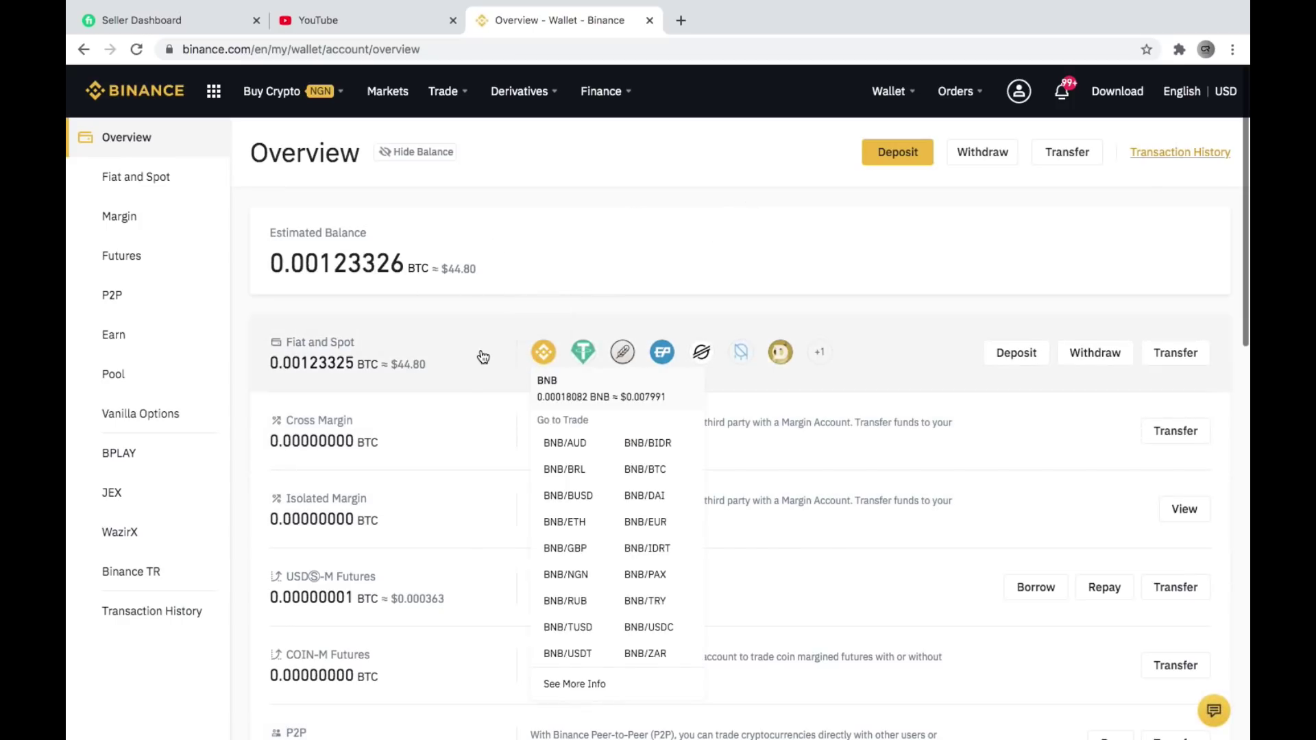
click(480, 355)
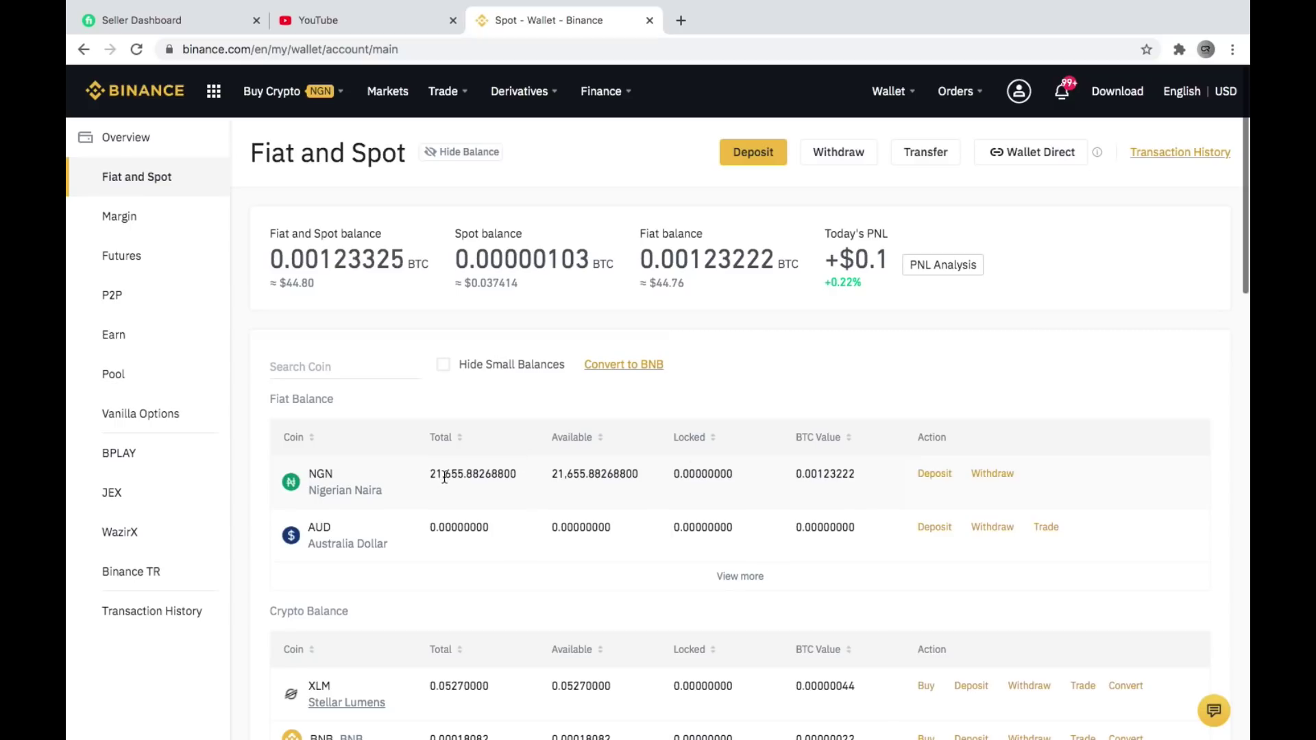
Open the Advanced trading interface and switch to the USDT/NGN pair, filtering the pairs by "ngn"
mouse_move(430, 91)
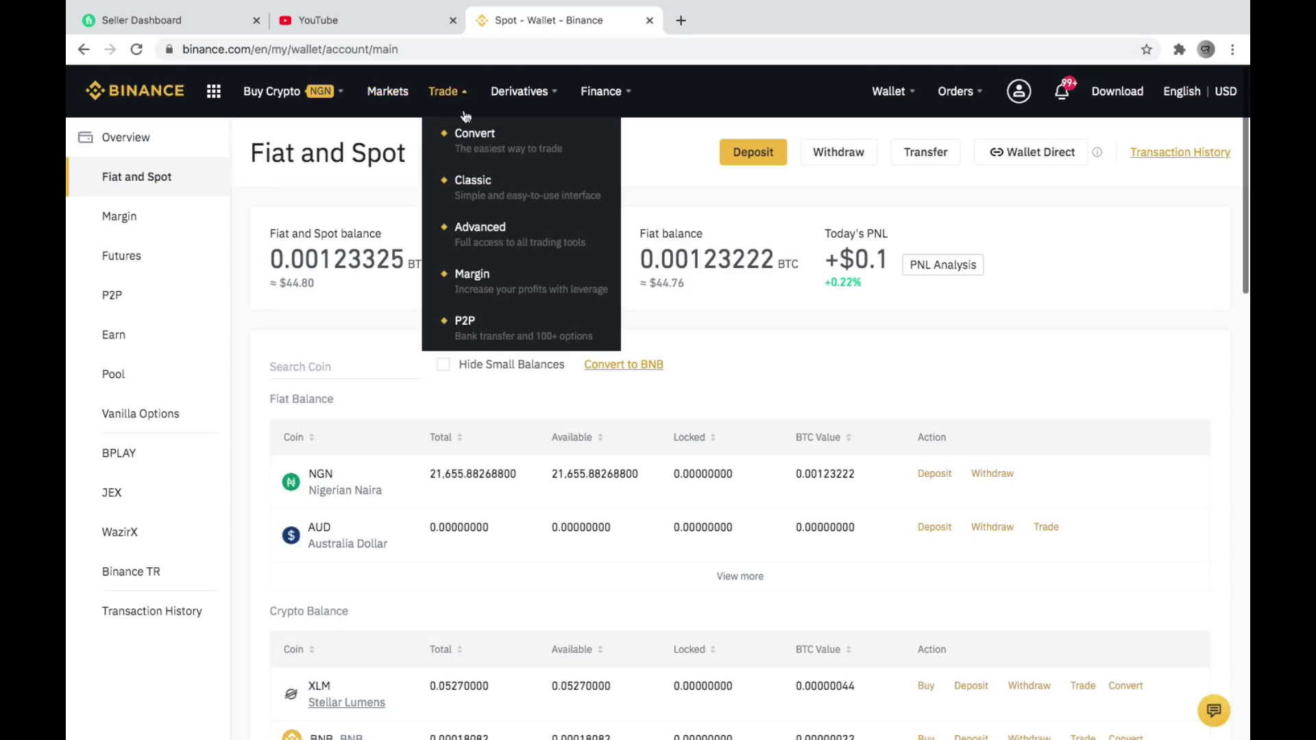
click(516, 240)
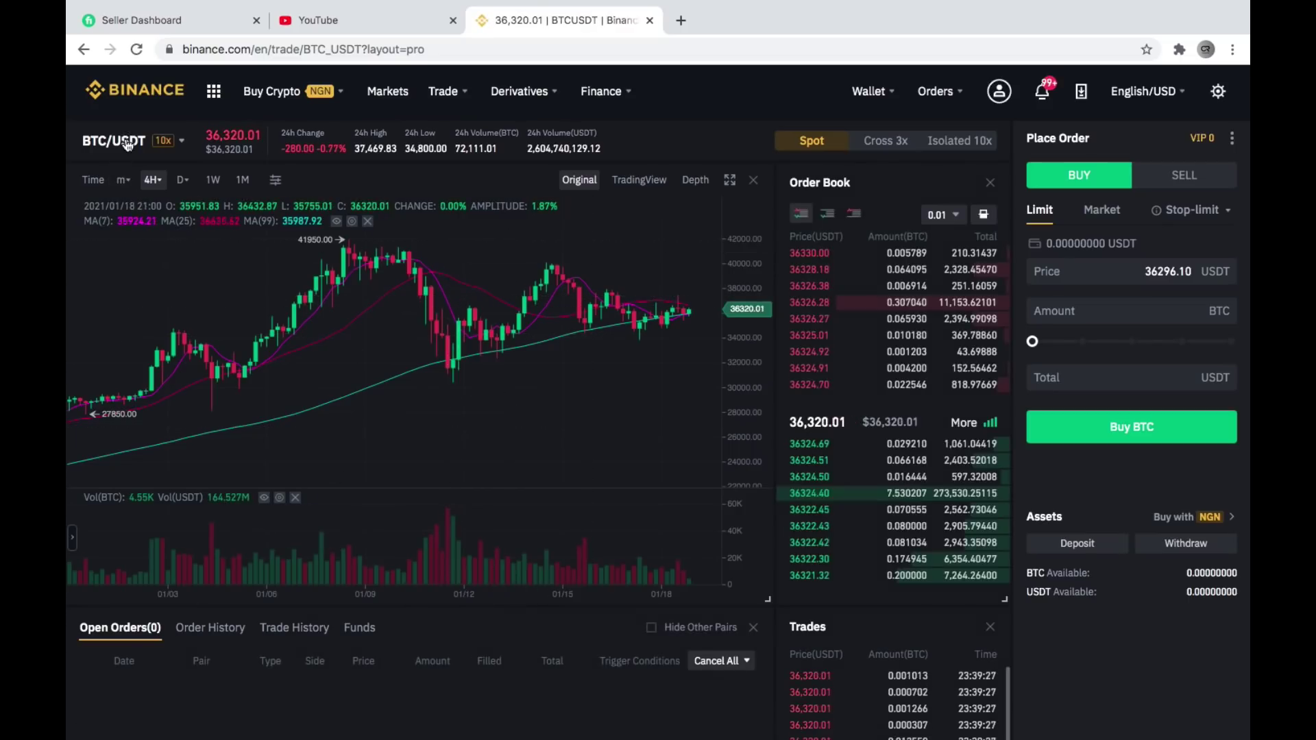
mouse_move(128, 142)
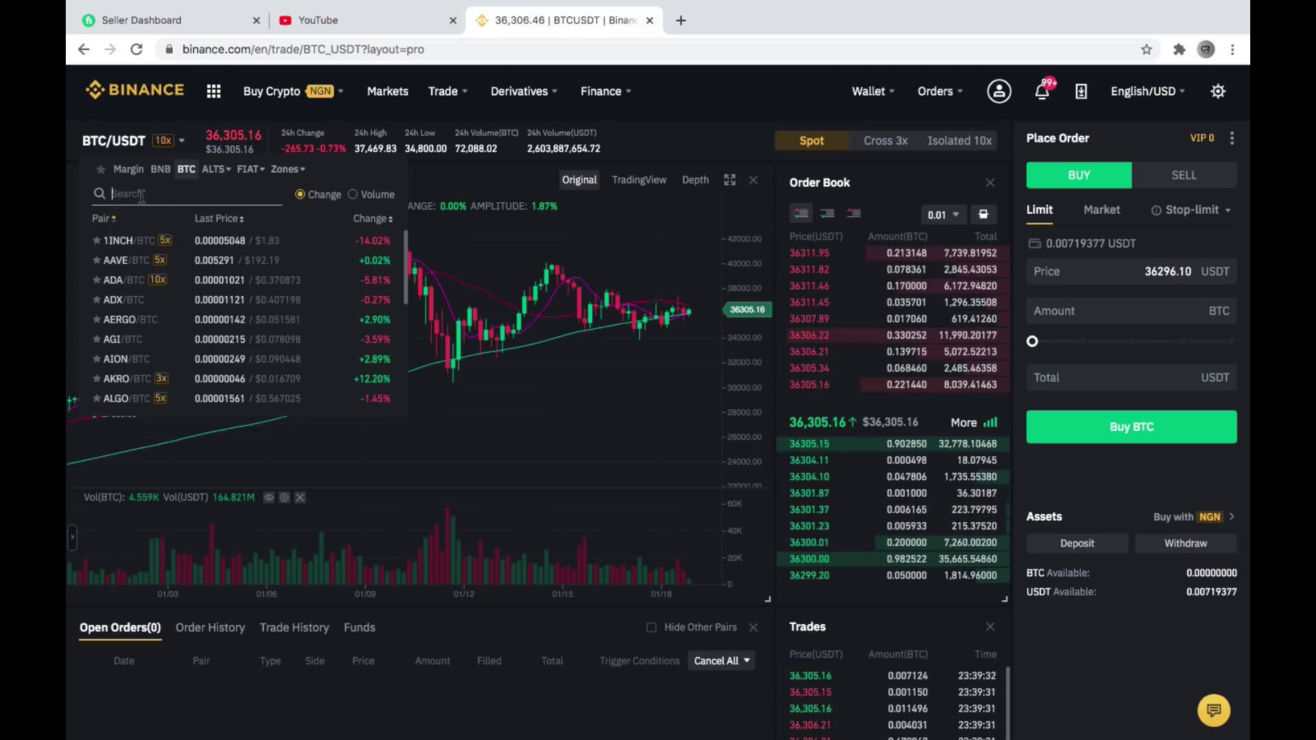
scroll(184, 337, down, 3)
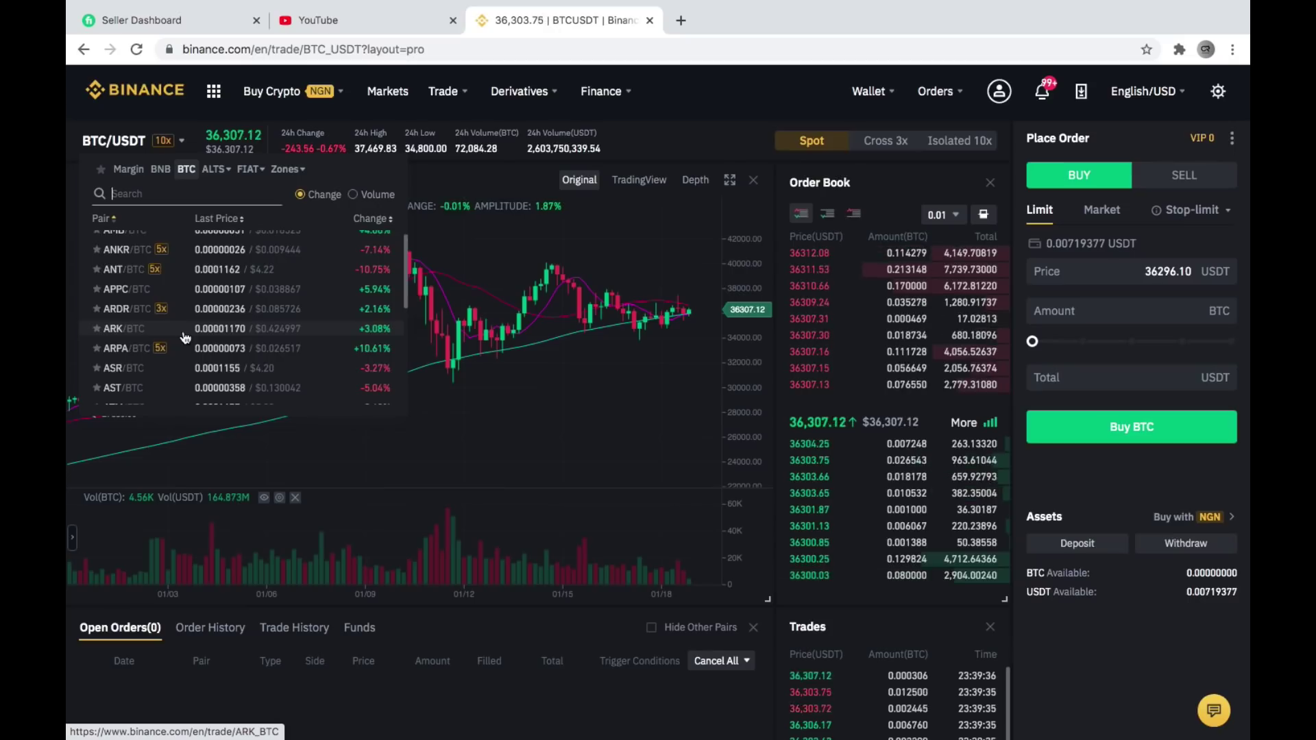
scroll(183, 338, down, 3)
scroll(185, 336, down, 2)
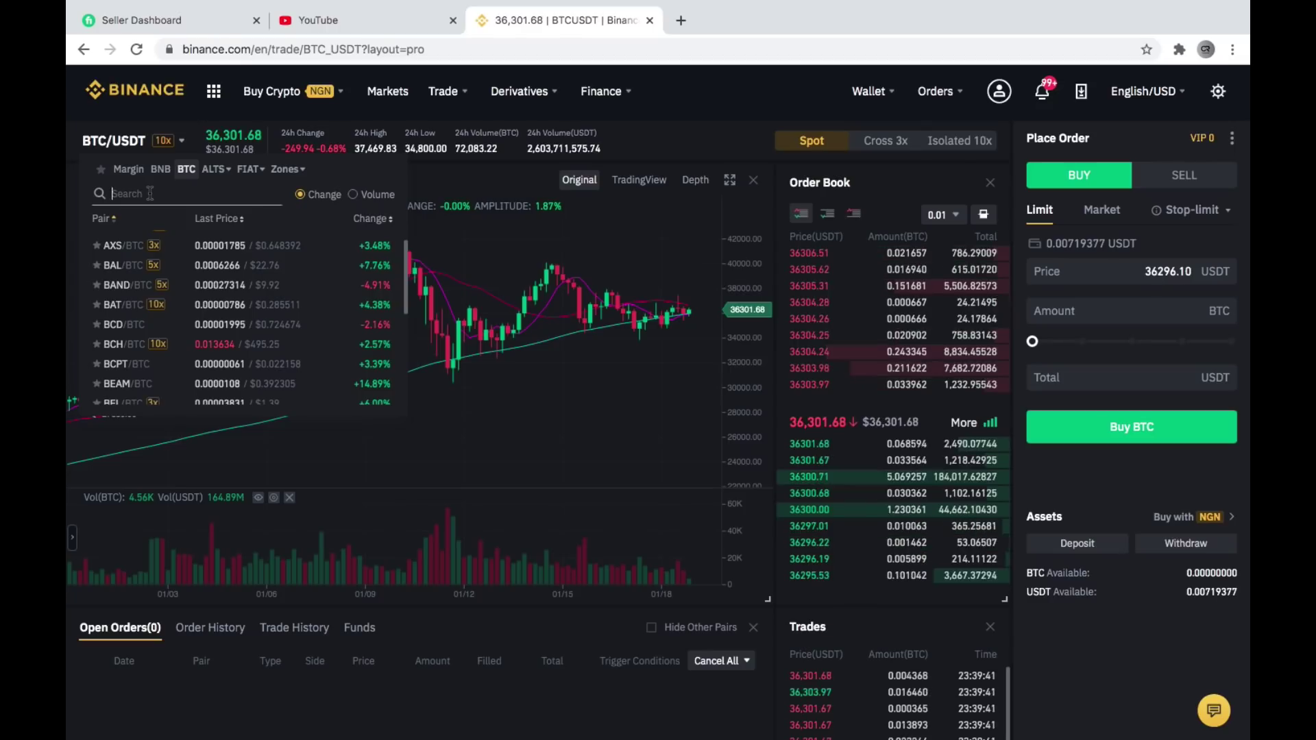
text(ngn)
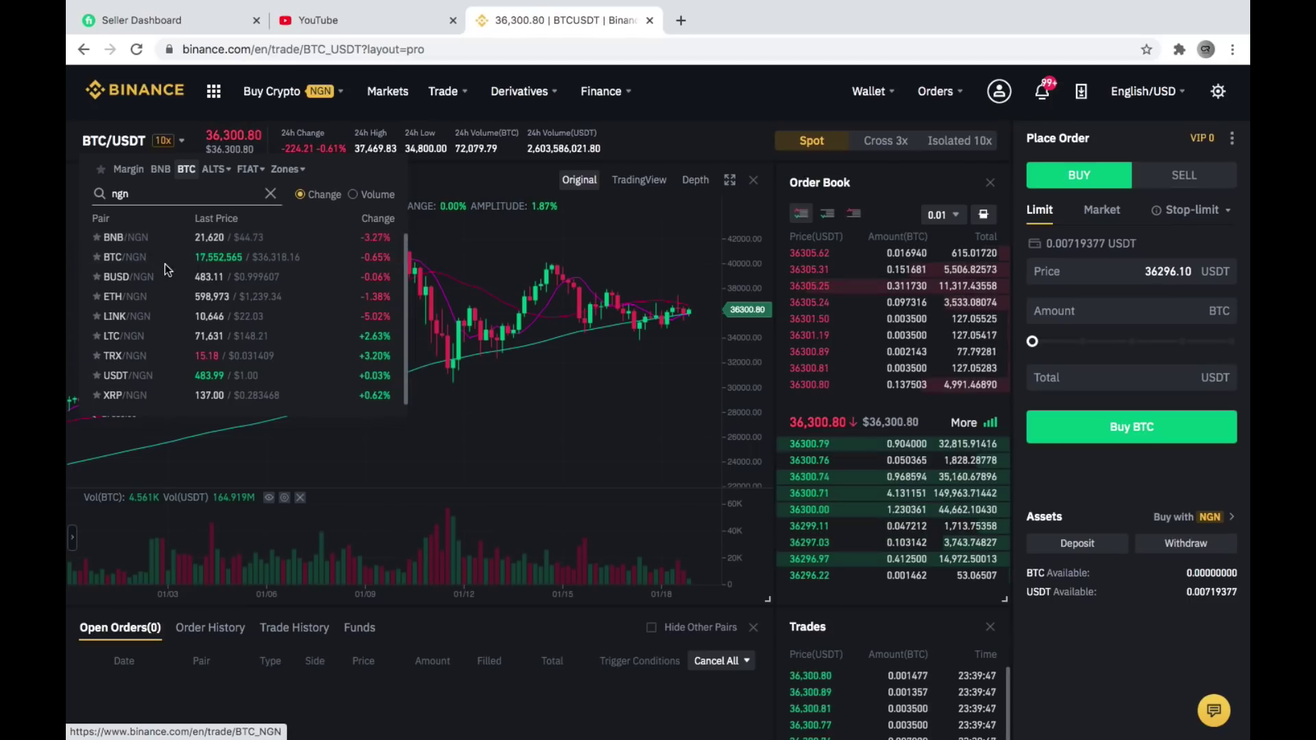
click(147, 375)
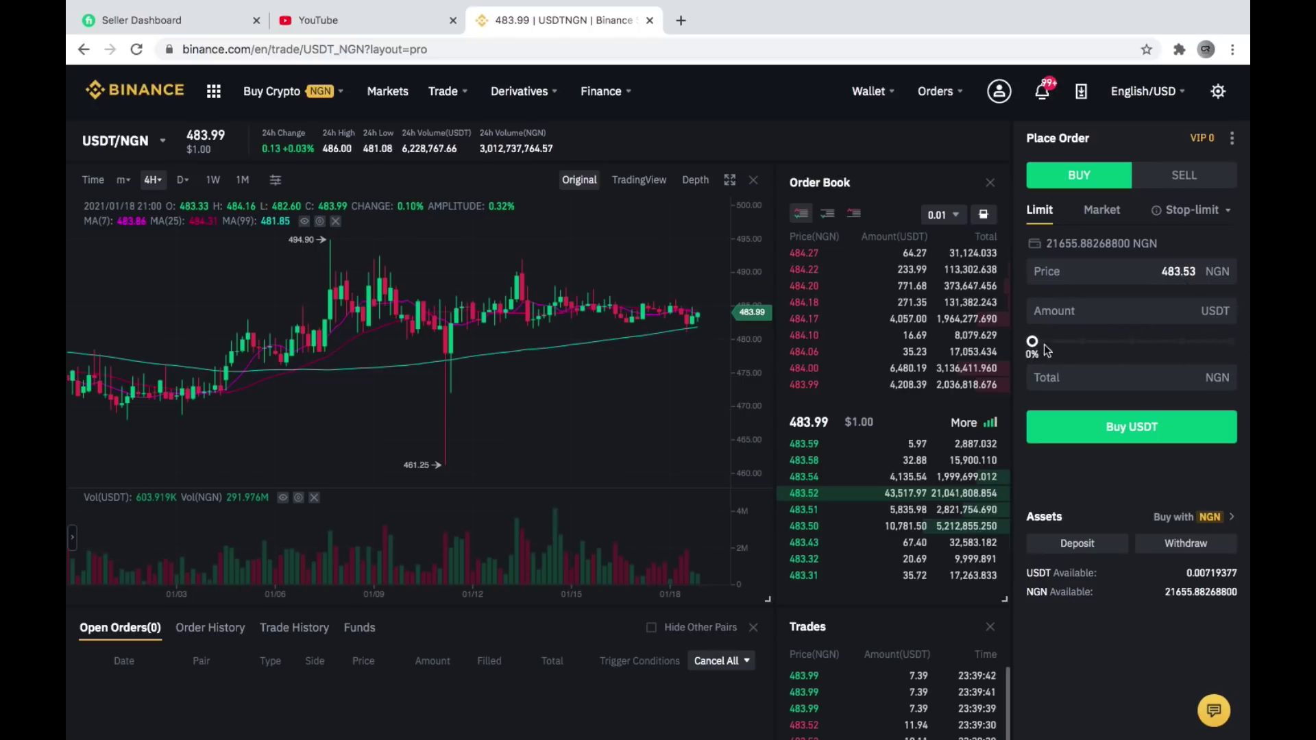
Buy USDT with a Market order for 44.74 USDT, using 100% of the available NGN balance
drag(1032, 341, 1232, 341)
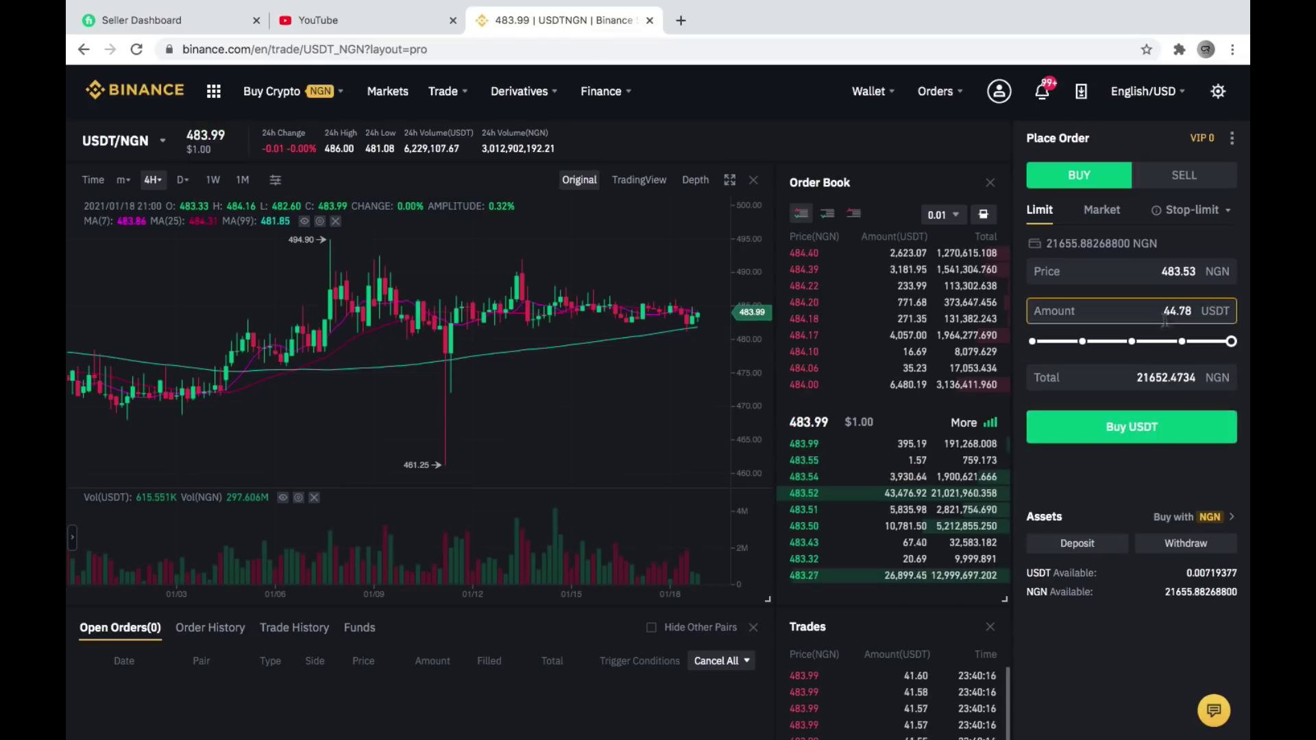
click(1196, 272)
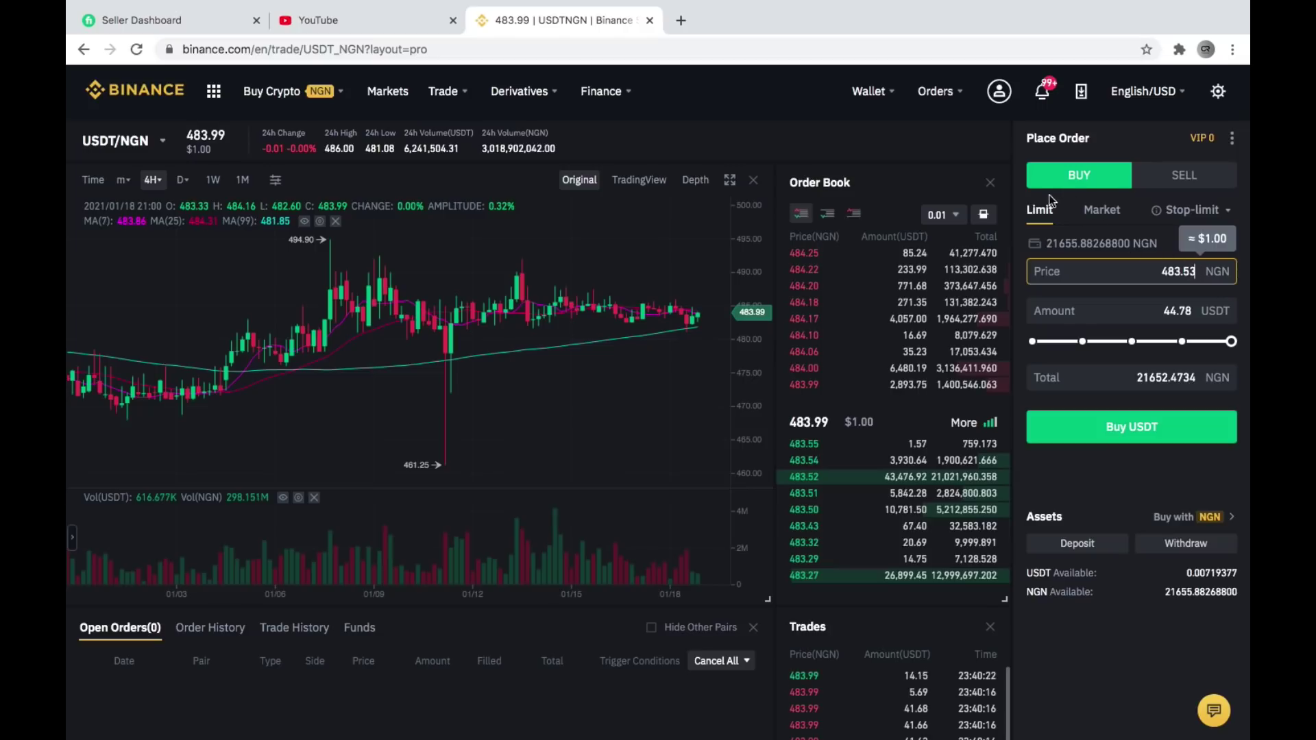
click(1101, 210)
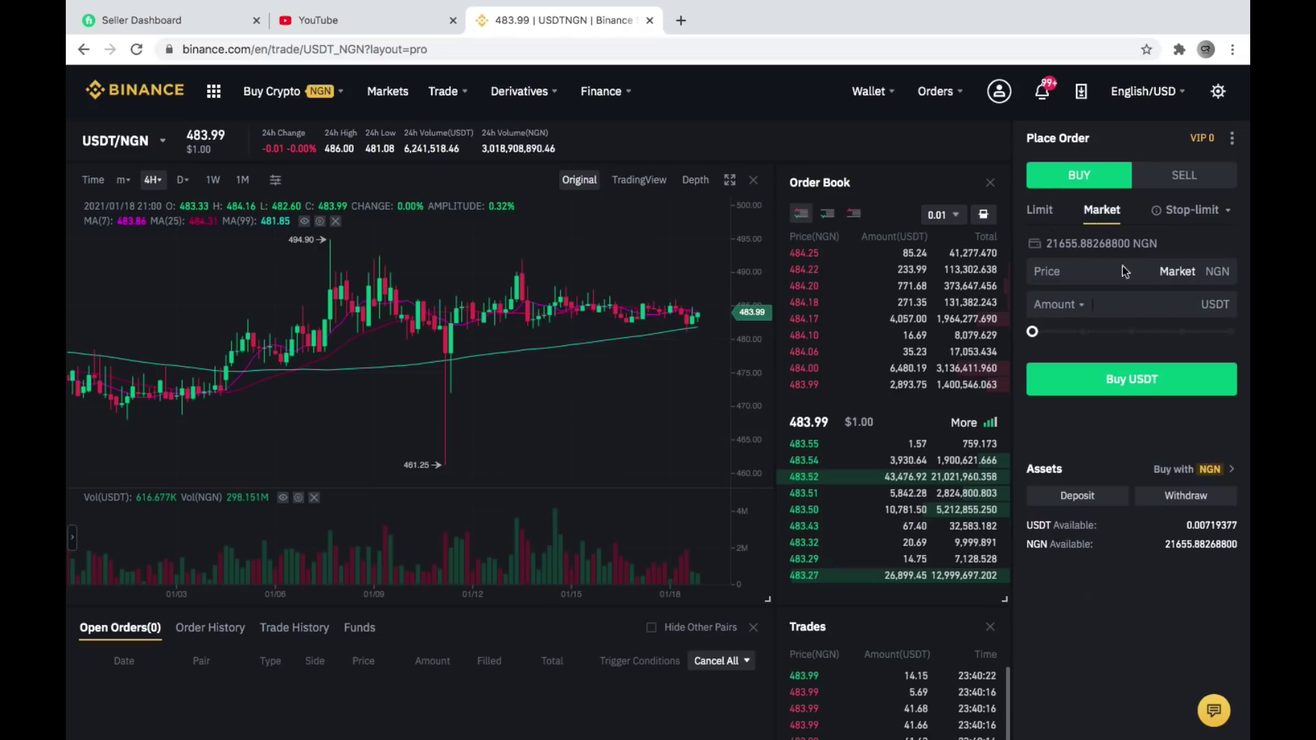
drag(1035, 331, 1227, 335)
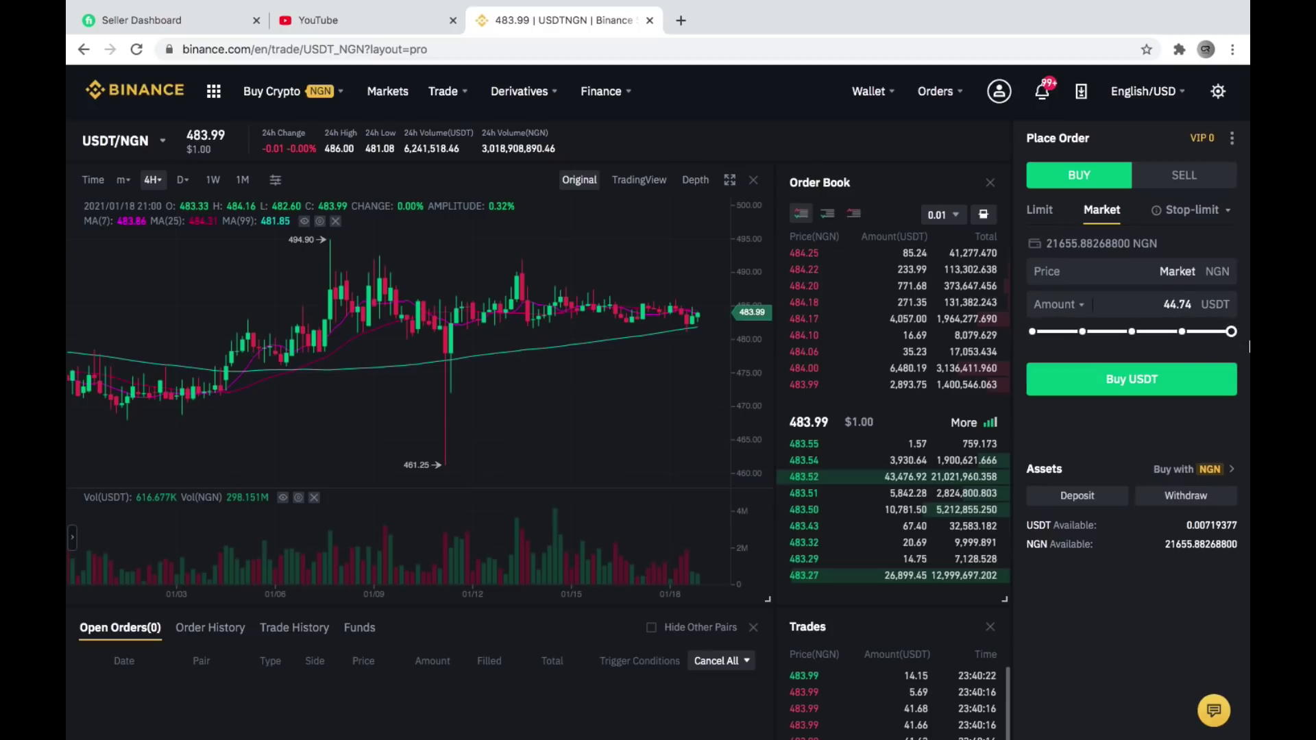
click(1190, 393)
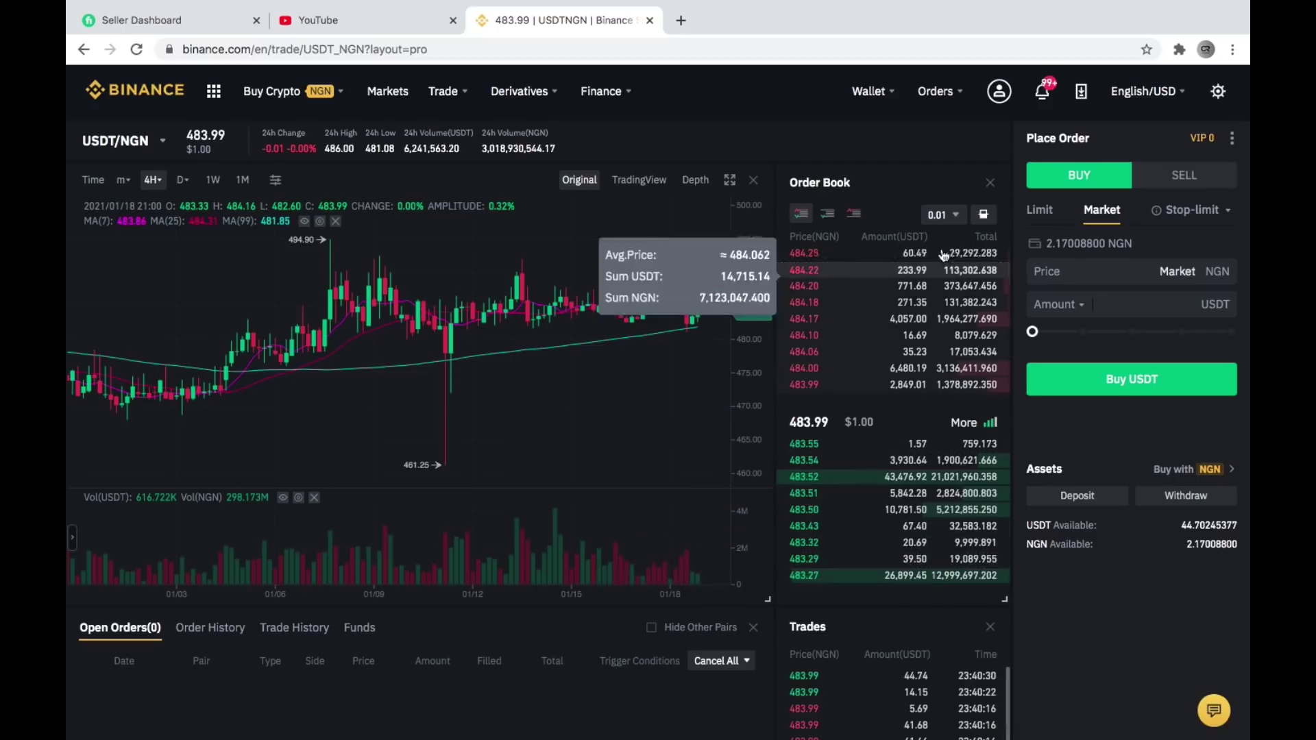
Return to the Fiat and Spot wallet through the overview and check the NGN and USDT balances after the purchase
mouse_move(887, 103)
click(887, 130)
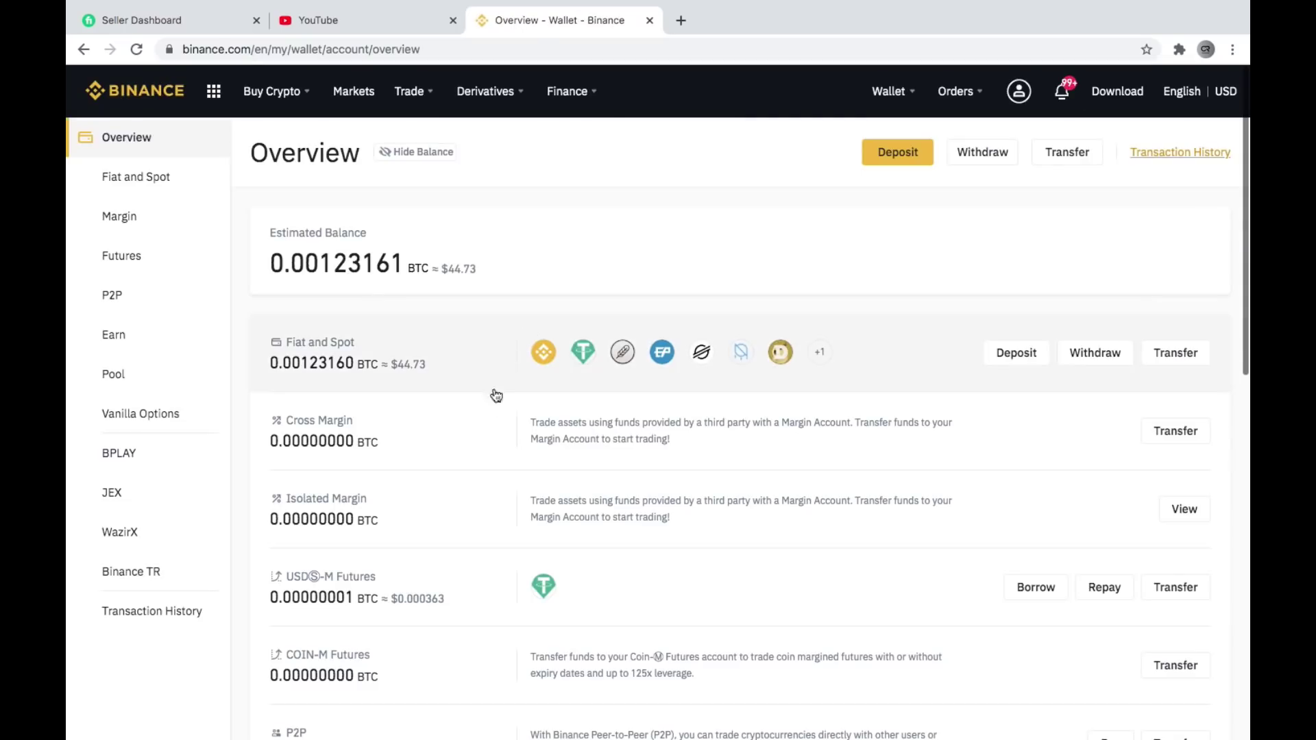
click(452, 369)
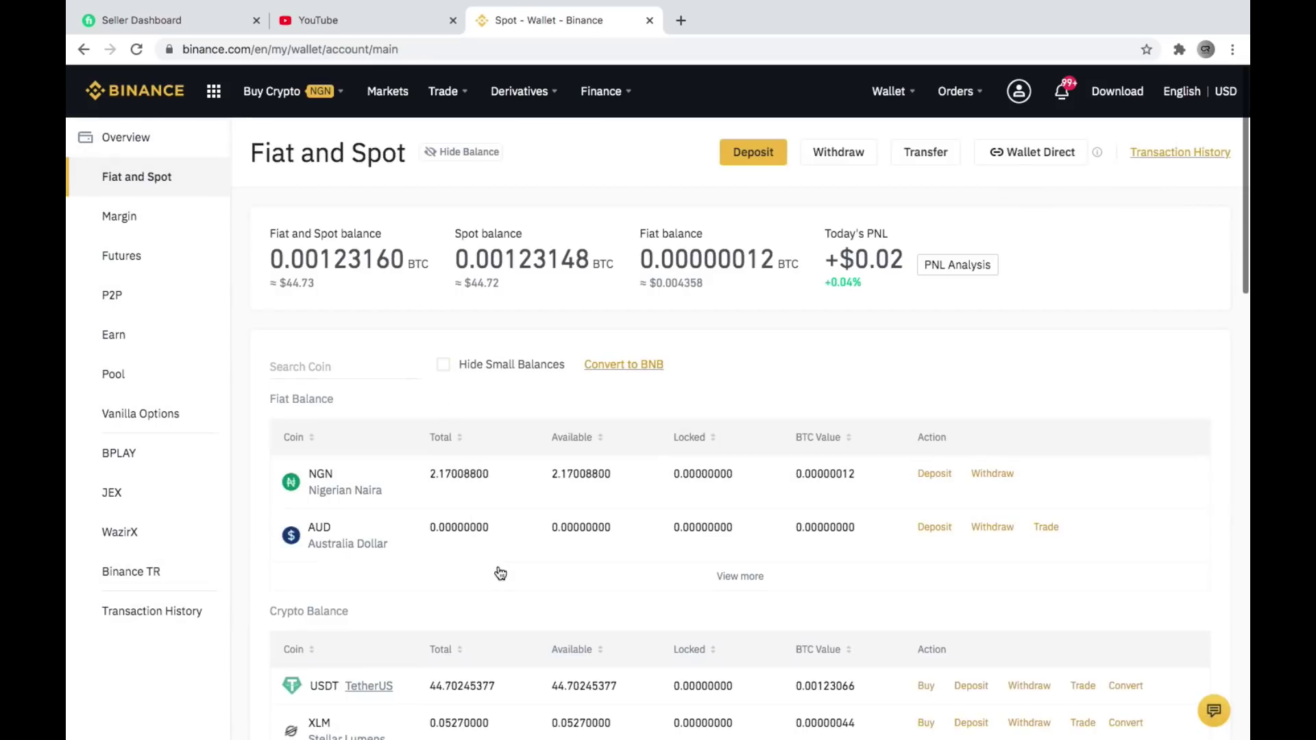
scroll(501, 574, down, 1)
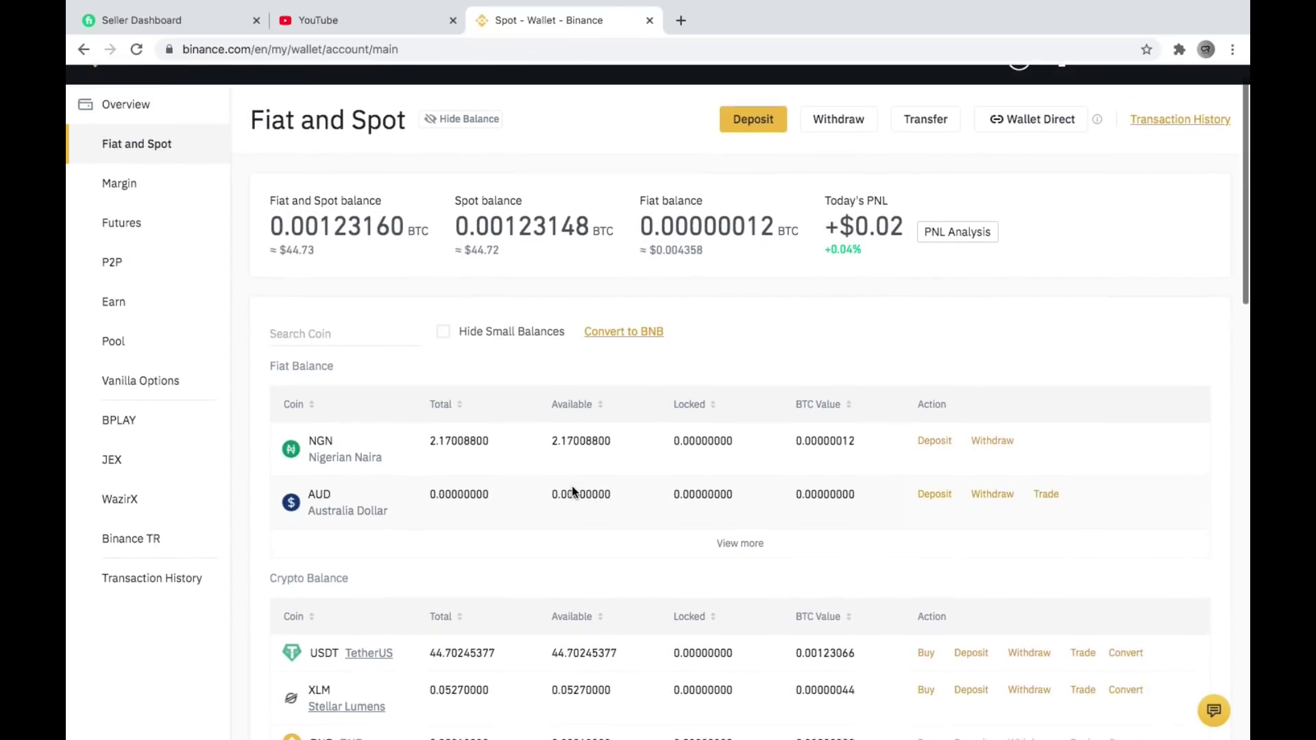
scroll(572, 487, up, 1)
Go back to the Advanced trading interface from the wallet
click(403, 98)
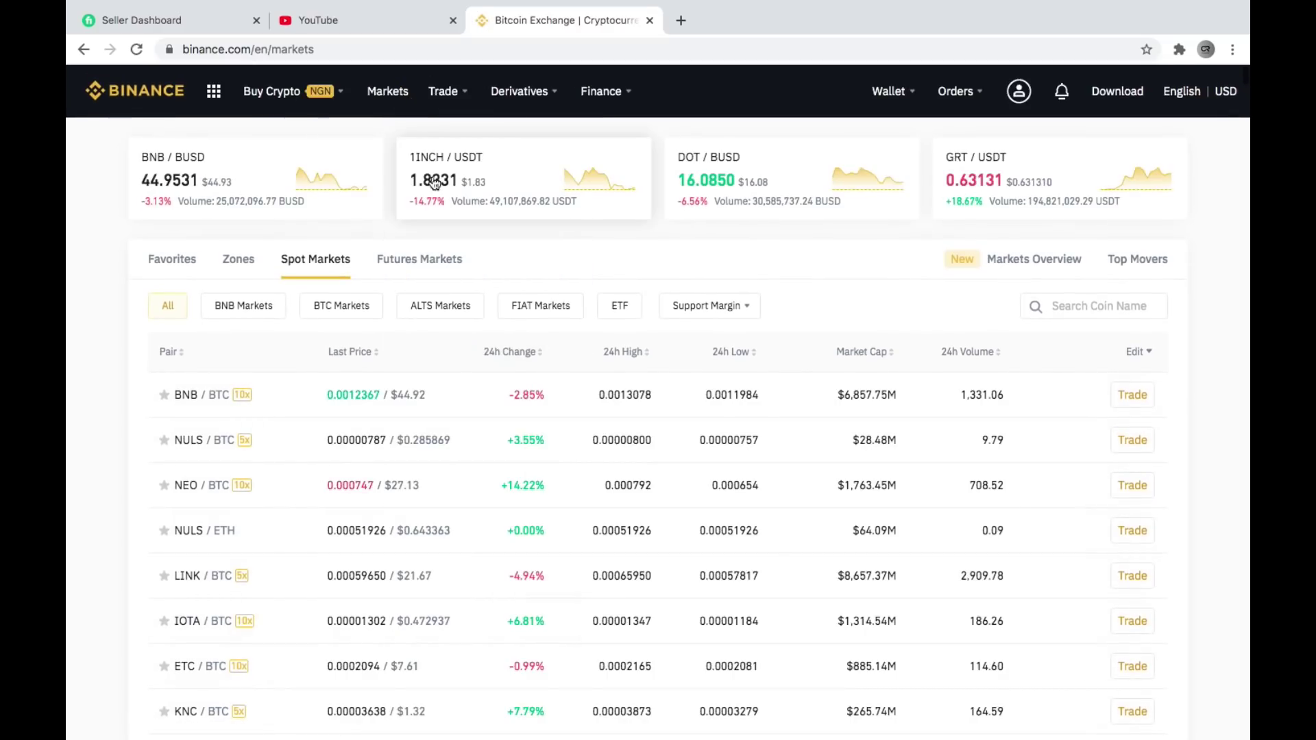
mouse_move(441, 92)
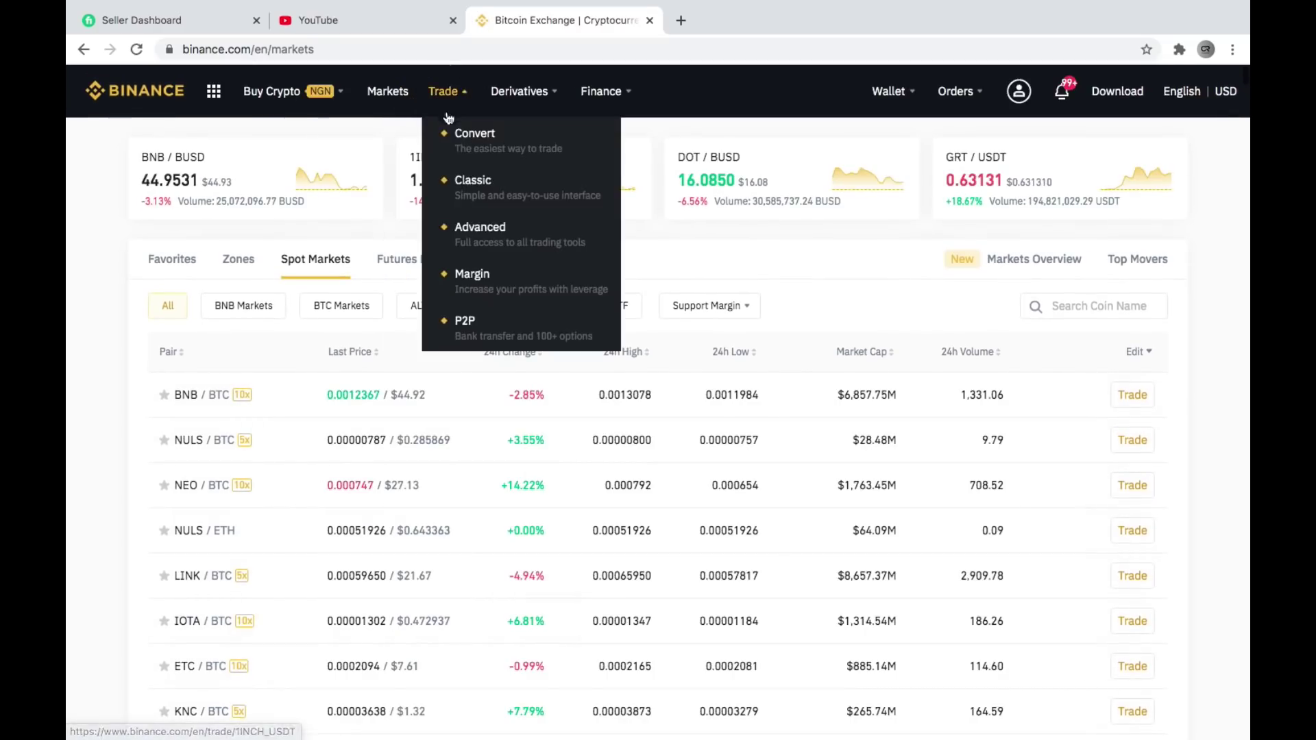
click(484, 239)
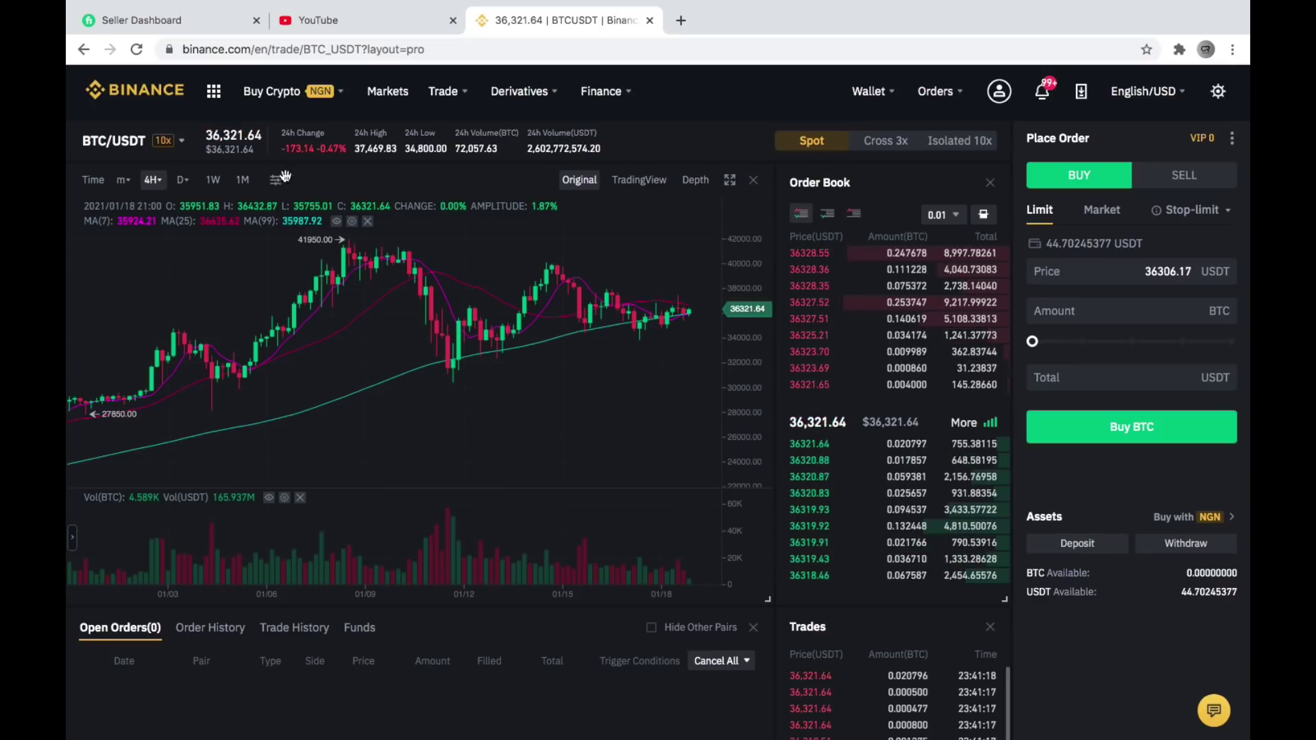
Browse the BTC-quoted trading pairs and switch to the BTG/BTC market
click(115, 145)
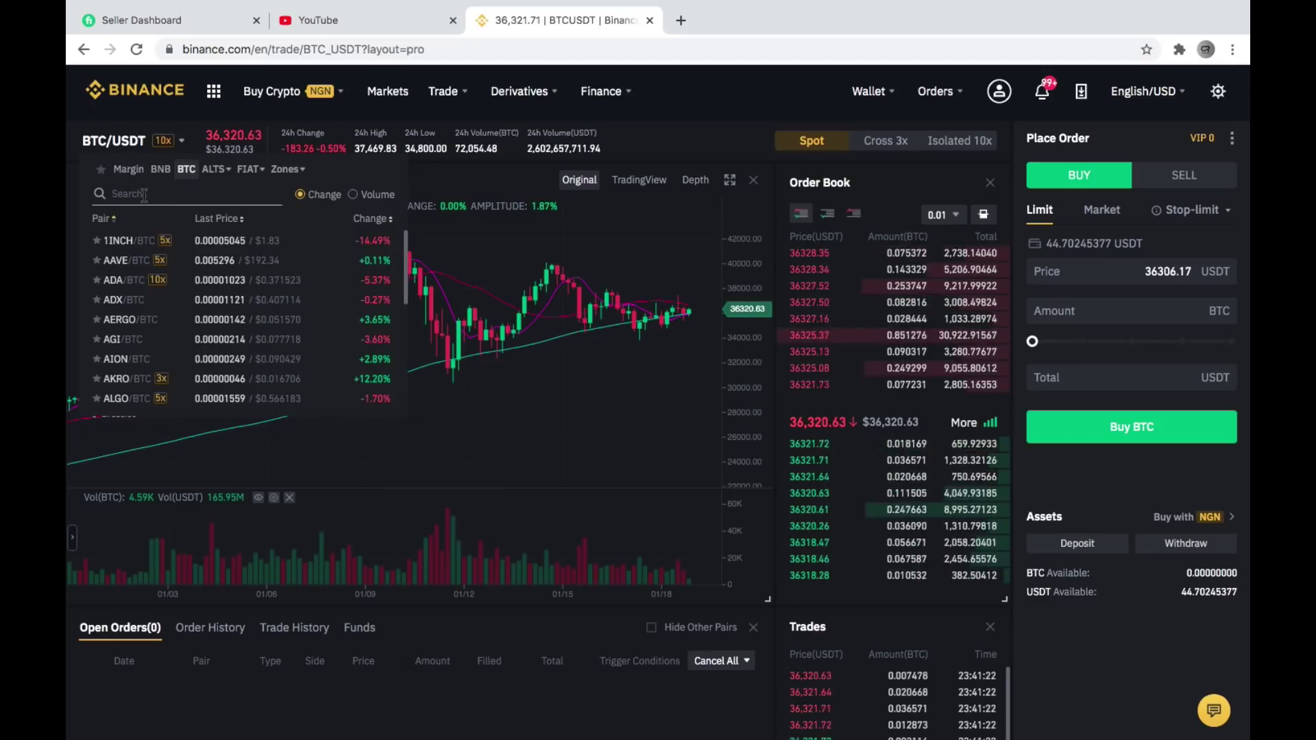
scroll(202, 326, down, 5)
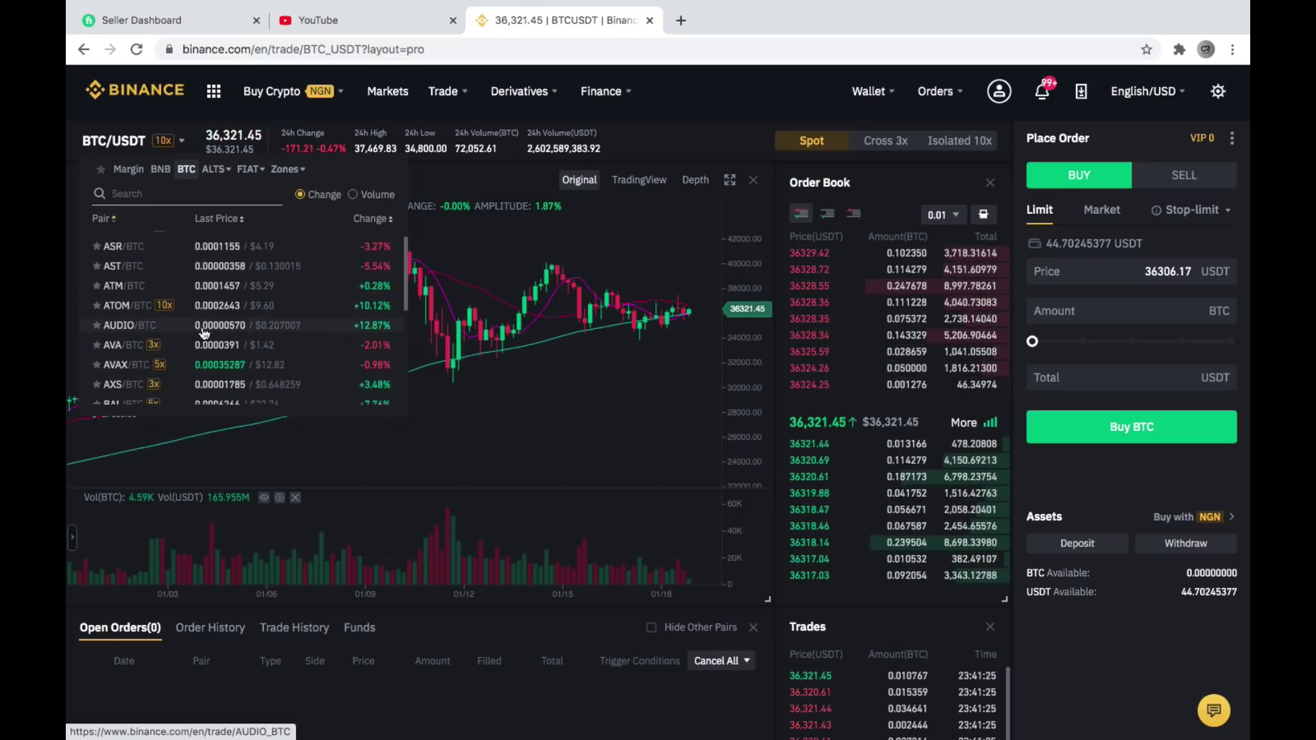
scroll(204, 332, down, 3)
scroll(202, 326, down, 3)
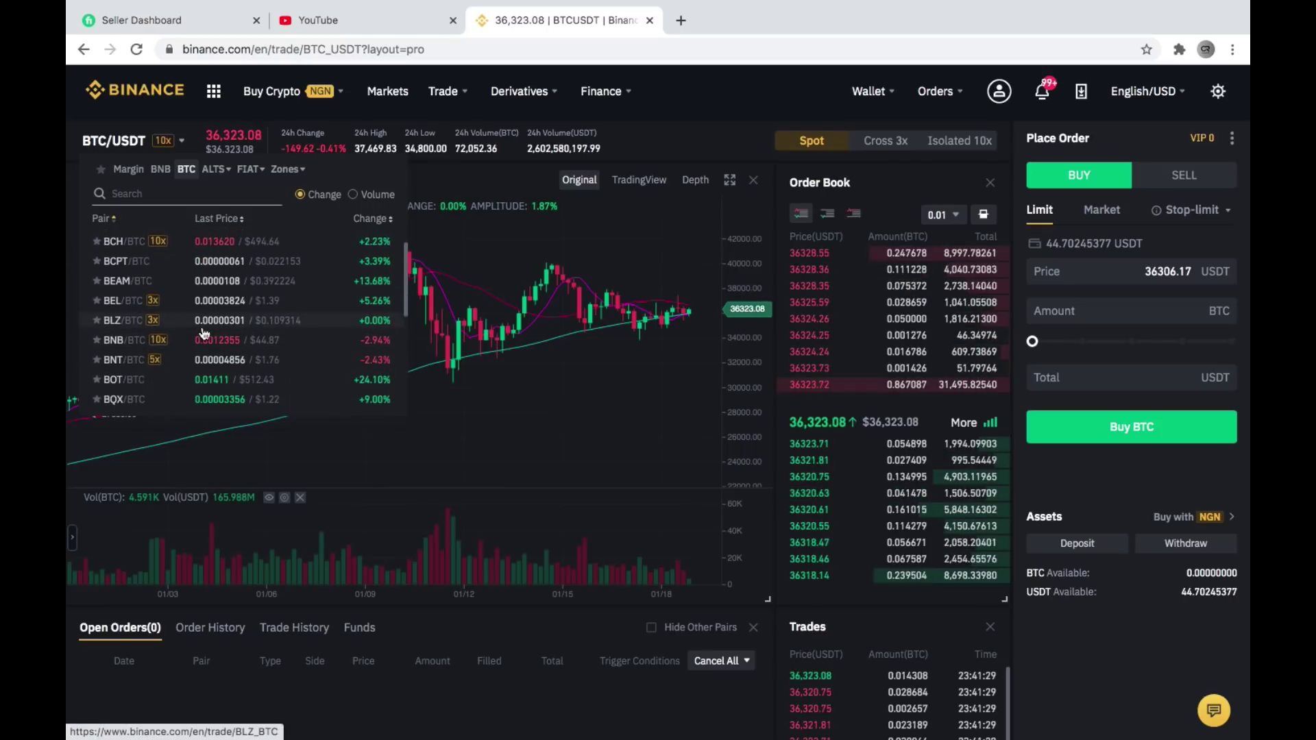
scroll(201, 326, down, 2)
scroll(202, 327, down, 1)
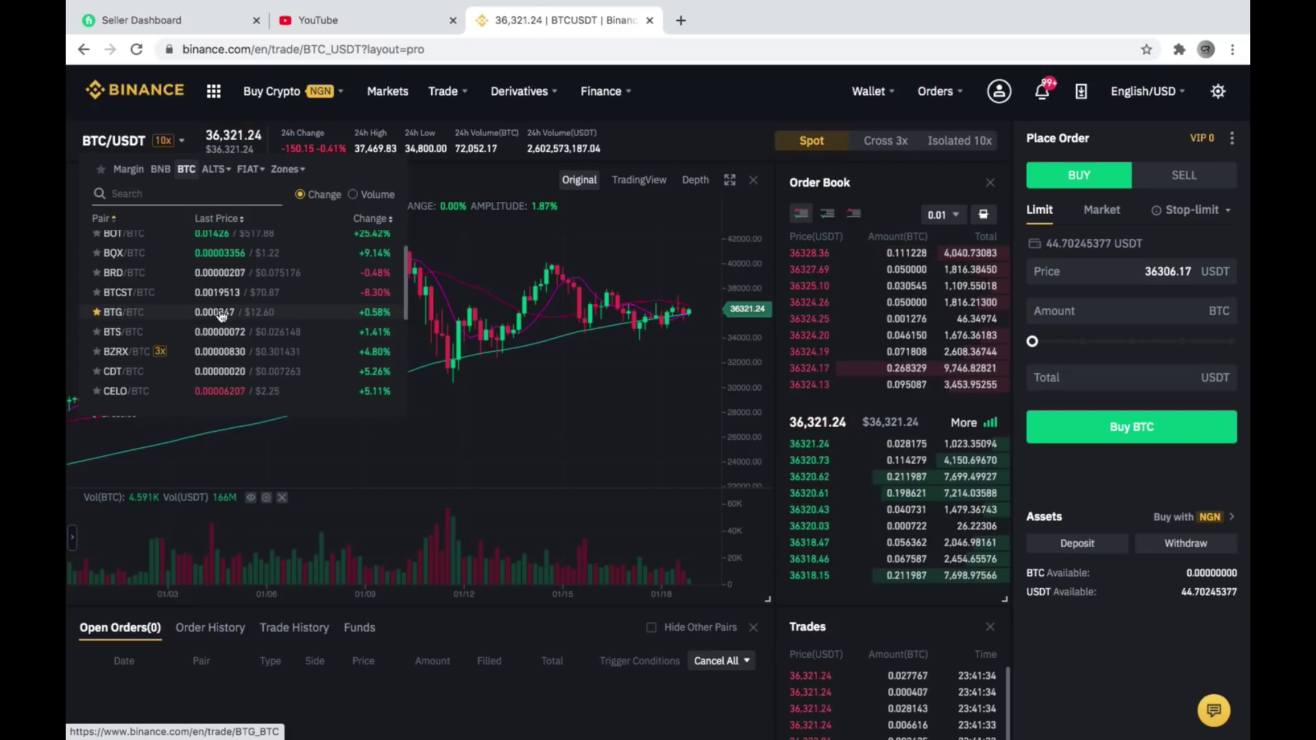
click(231, 312)
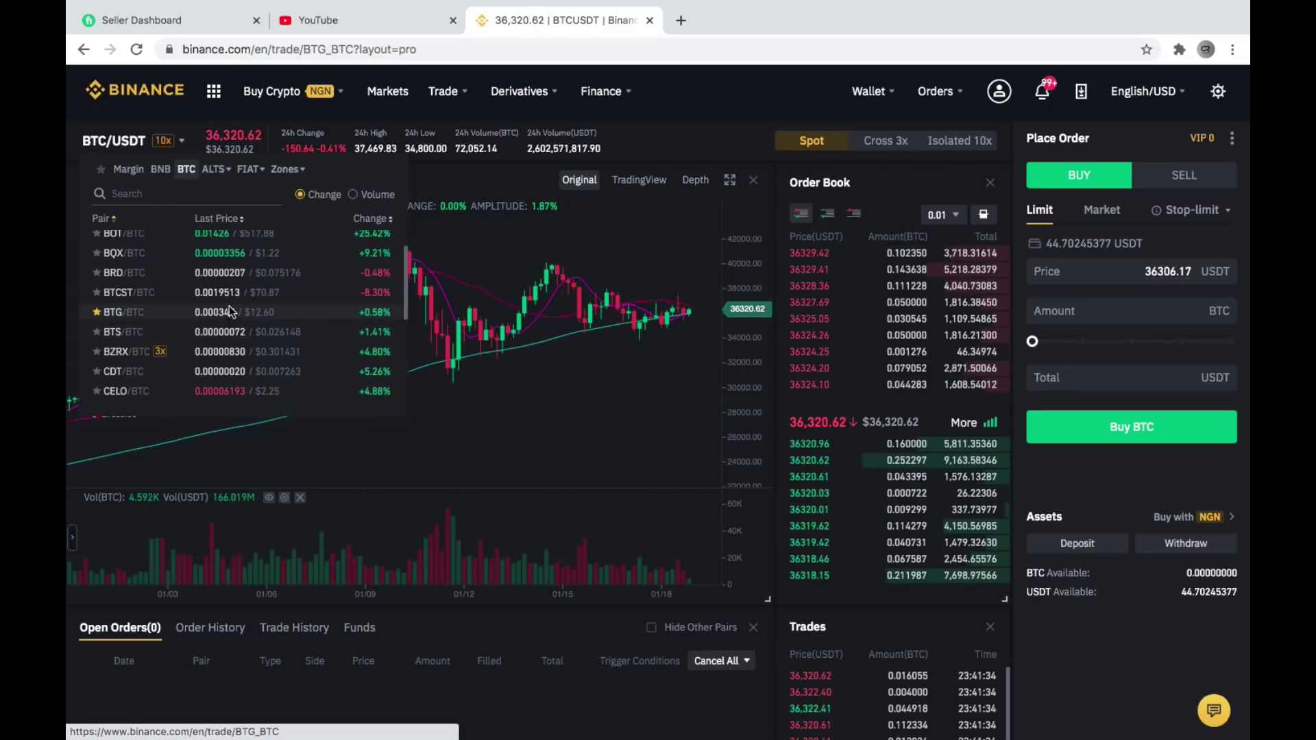
mouse_move(141, 149)
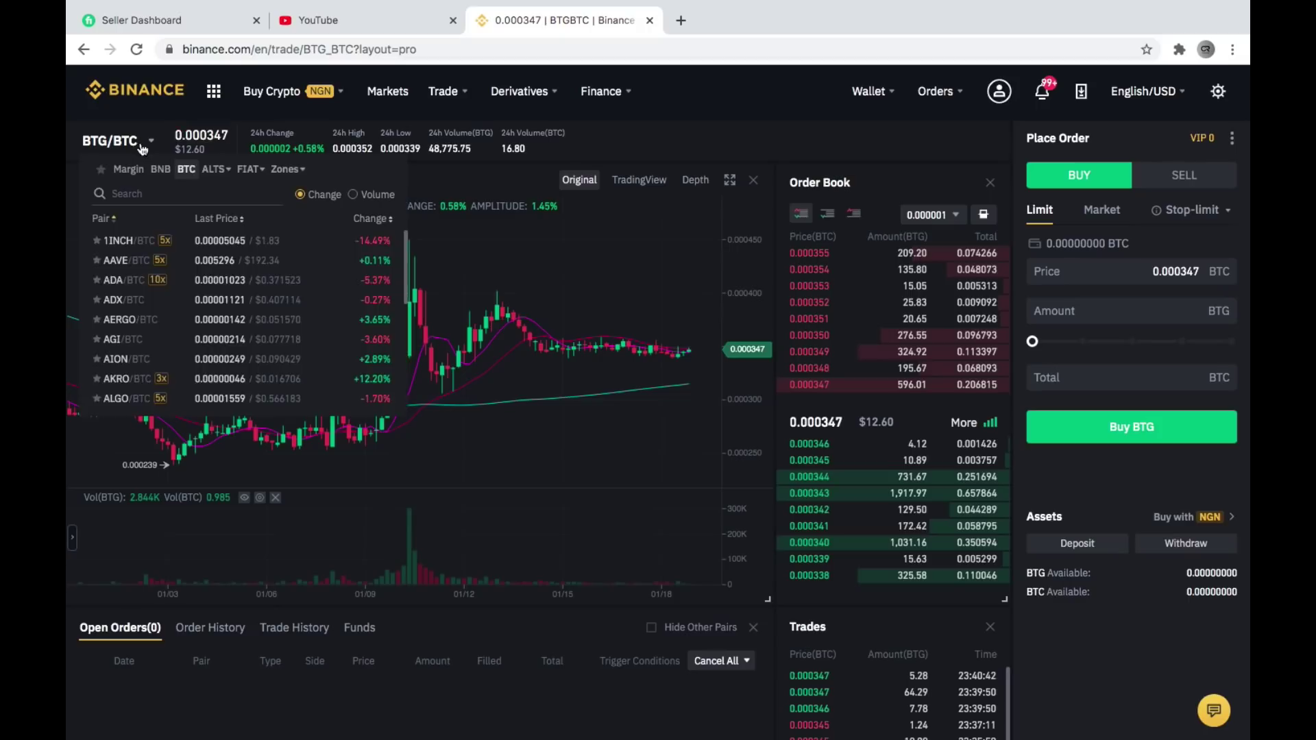
click(144, 194)
text(bt)
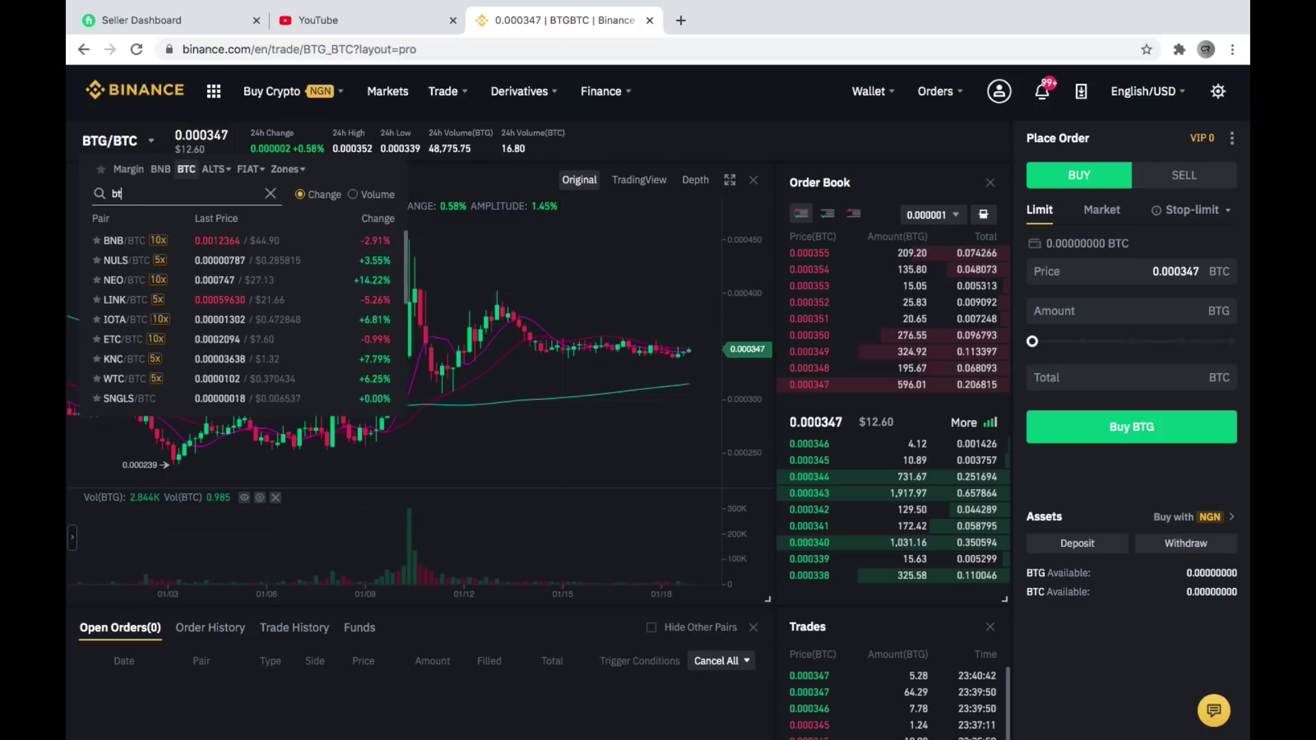
text(g)
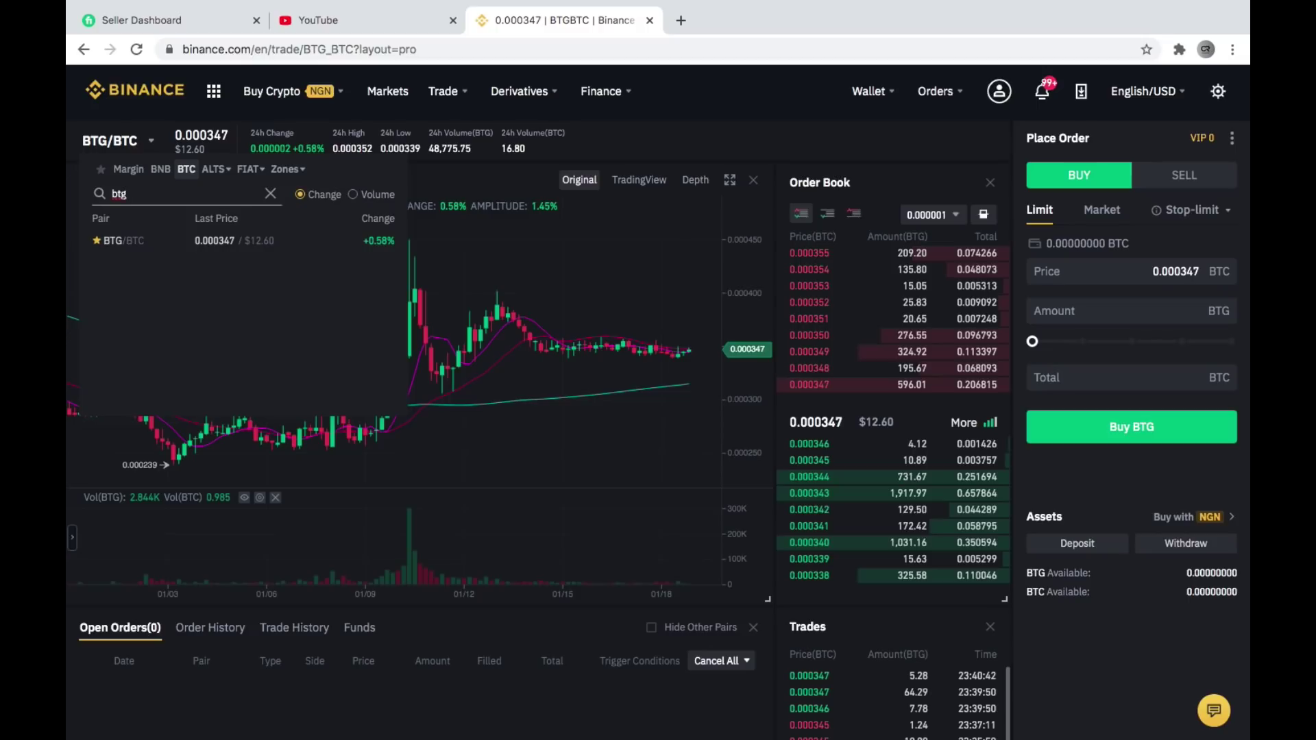
key(BackSpace)
key(BackSpace)
text(¥)
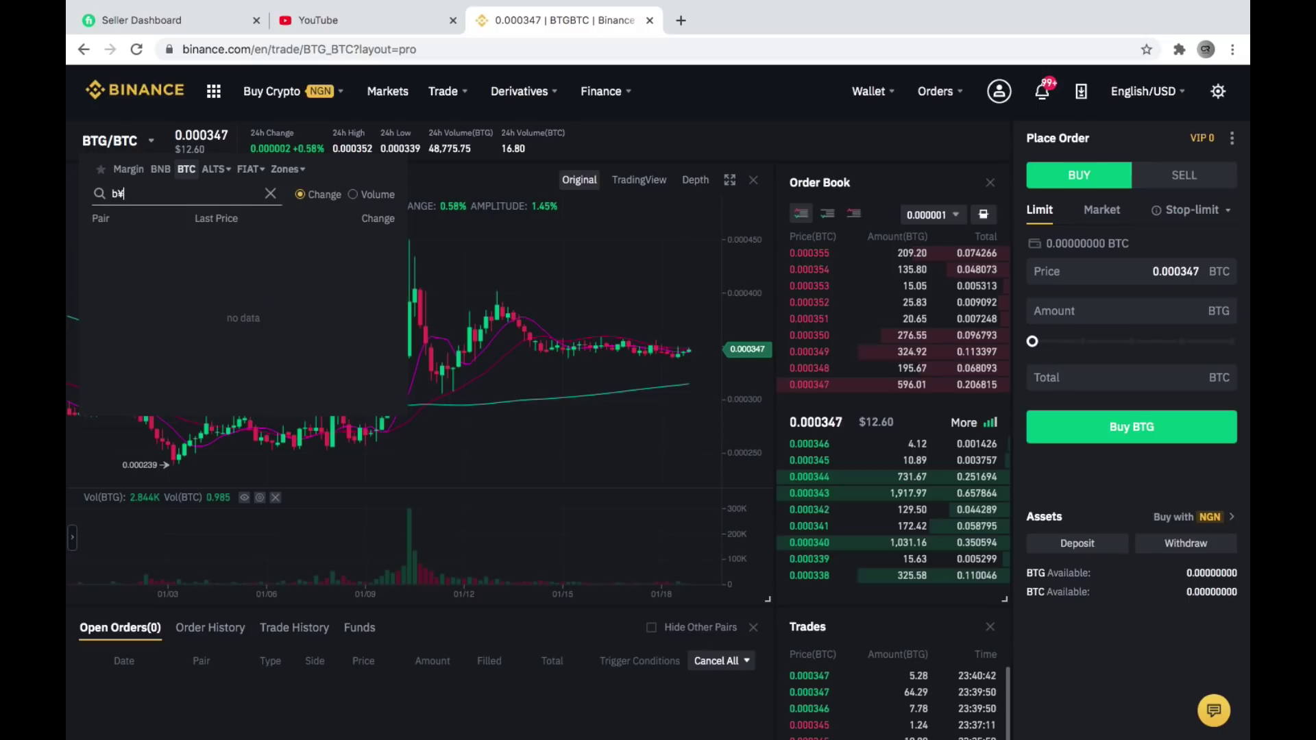
key(BackSpace)
key(BackSpace)
Browse further through the BTC-quoted pairs and switch to the DOT/BTC market
scroll(264, 322, down, 10)
scroll(270, 347, down, 10)
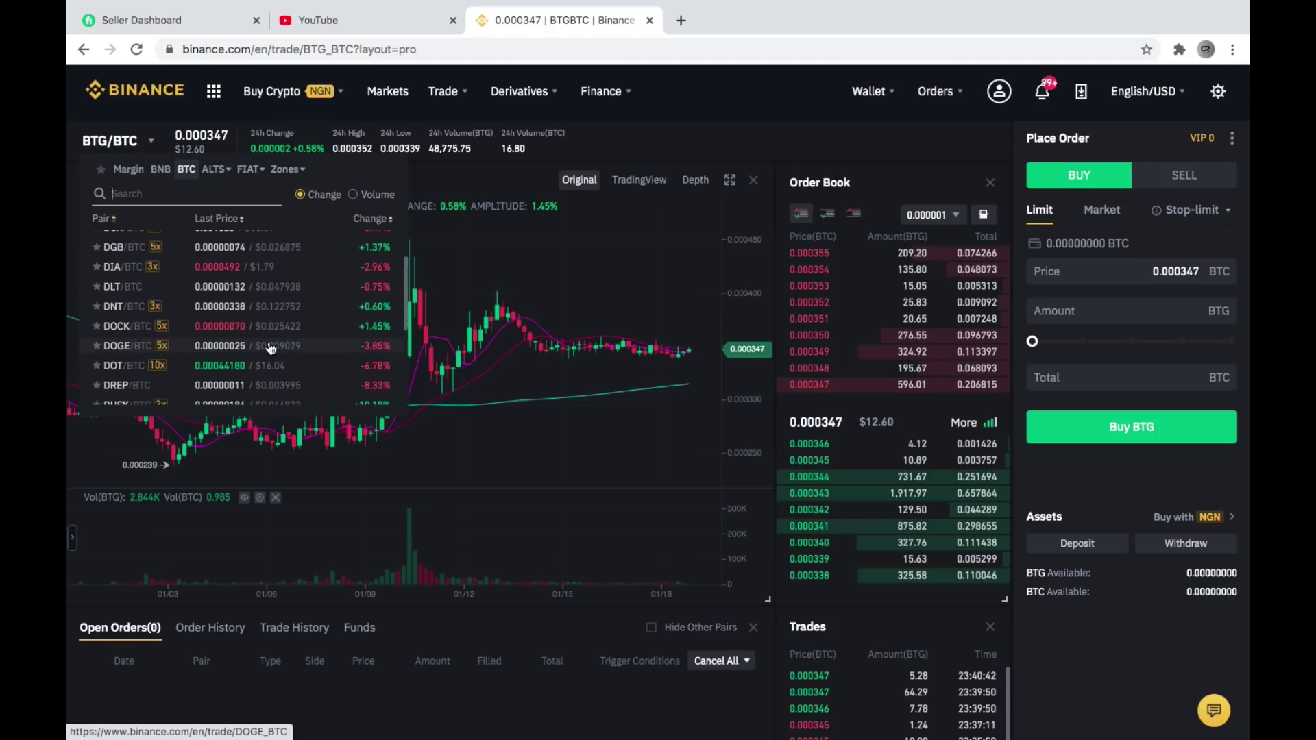
click(296, 370)
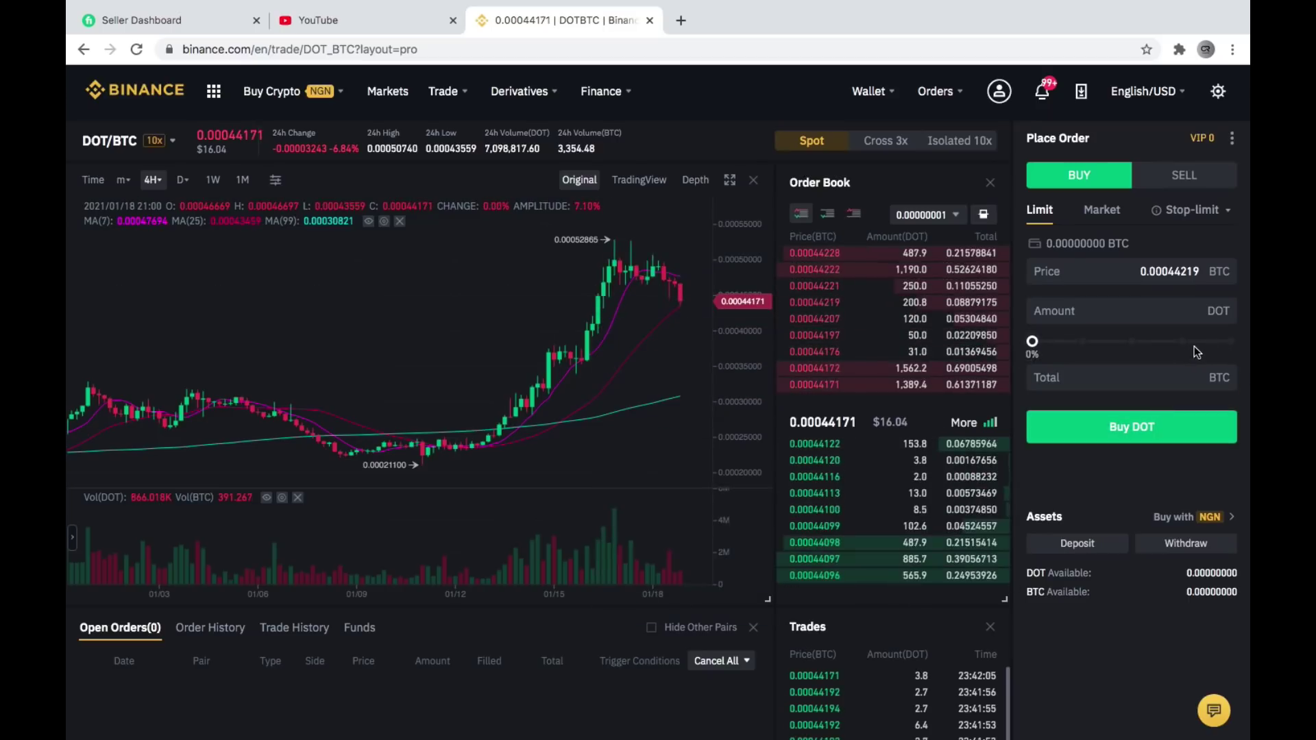
Search the trading pairs for "dot" and switch to the DOT/USDT market
mouse_move(117, 142)
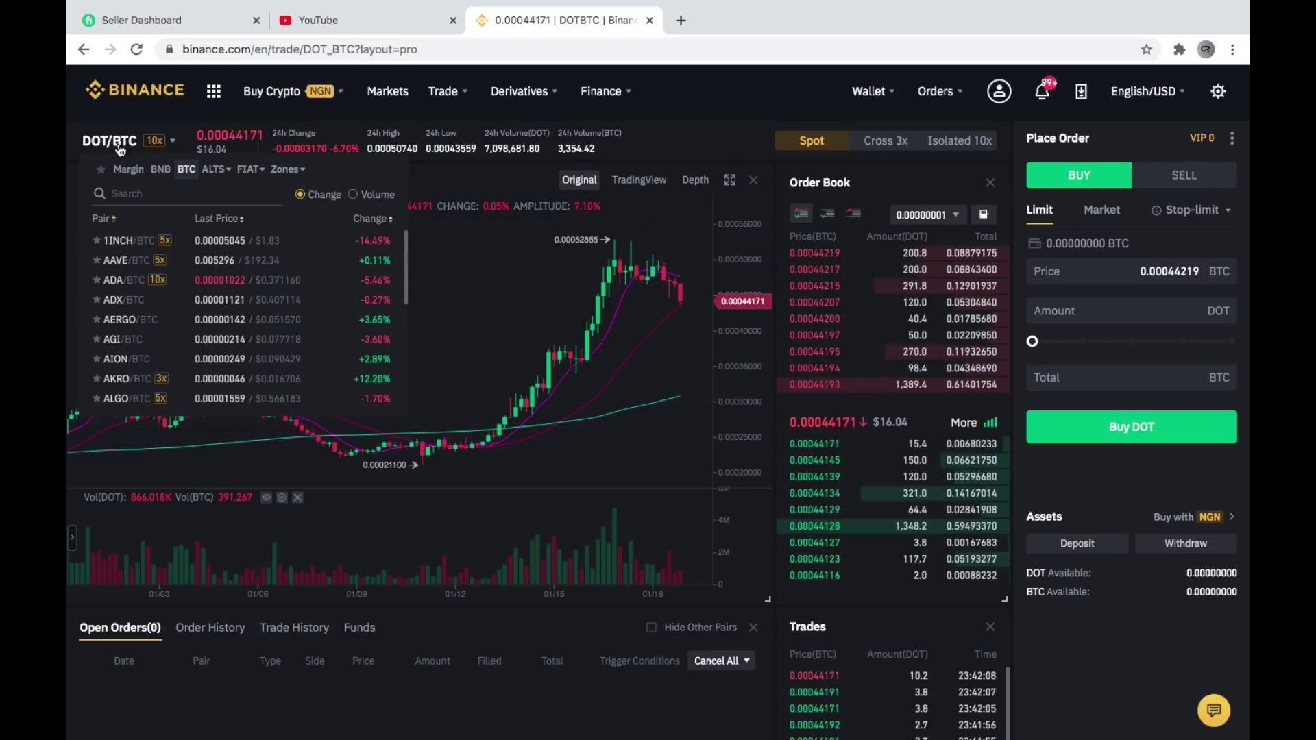
click(133, 196)
text(dot)
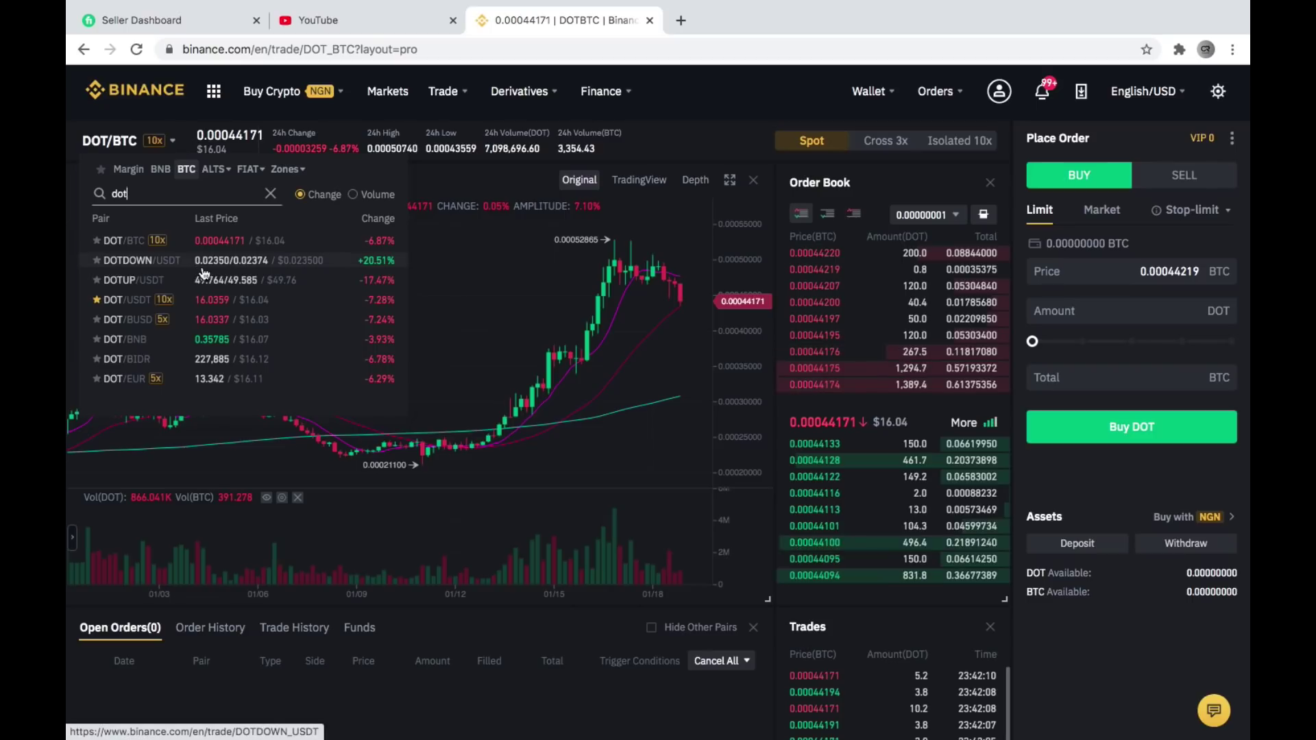
click(147, 306)
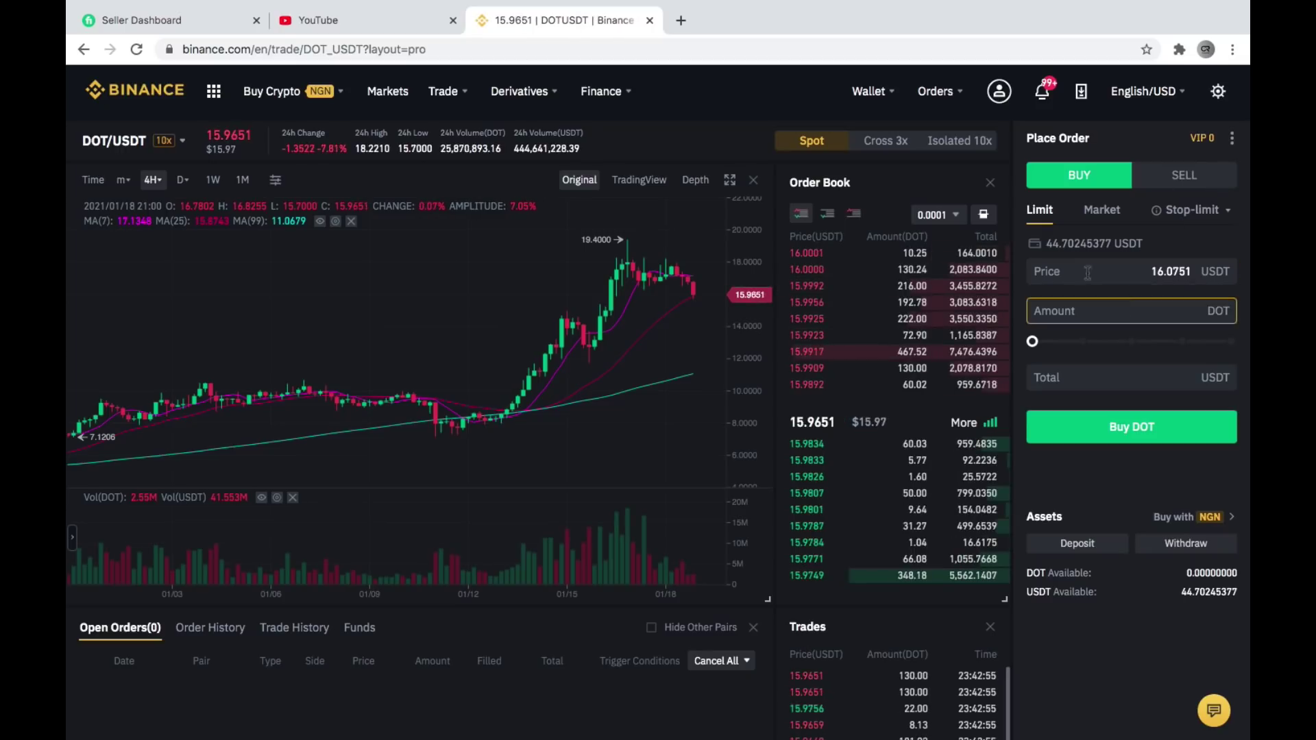
Buy 2.01 DOT with a market order using 73% of the available USDT
click(1098, 210)
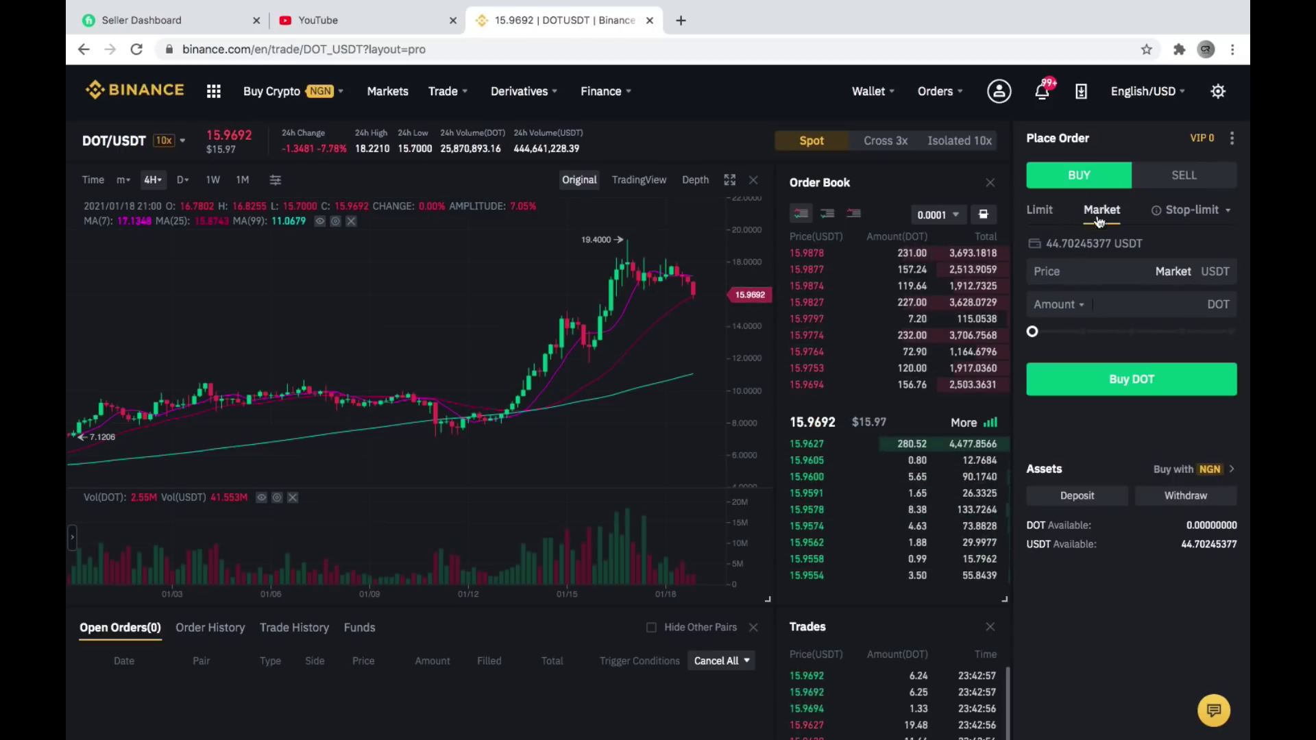
click(1055, 304)
click(1052, 332)
drag(1033, 331, 1128, 344)
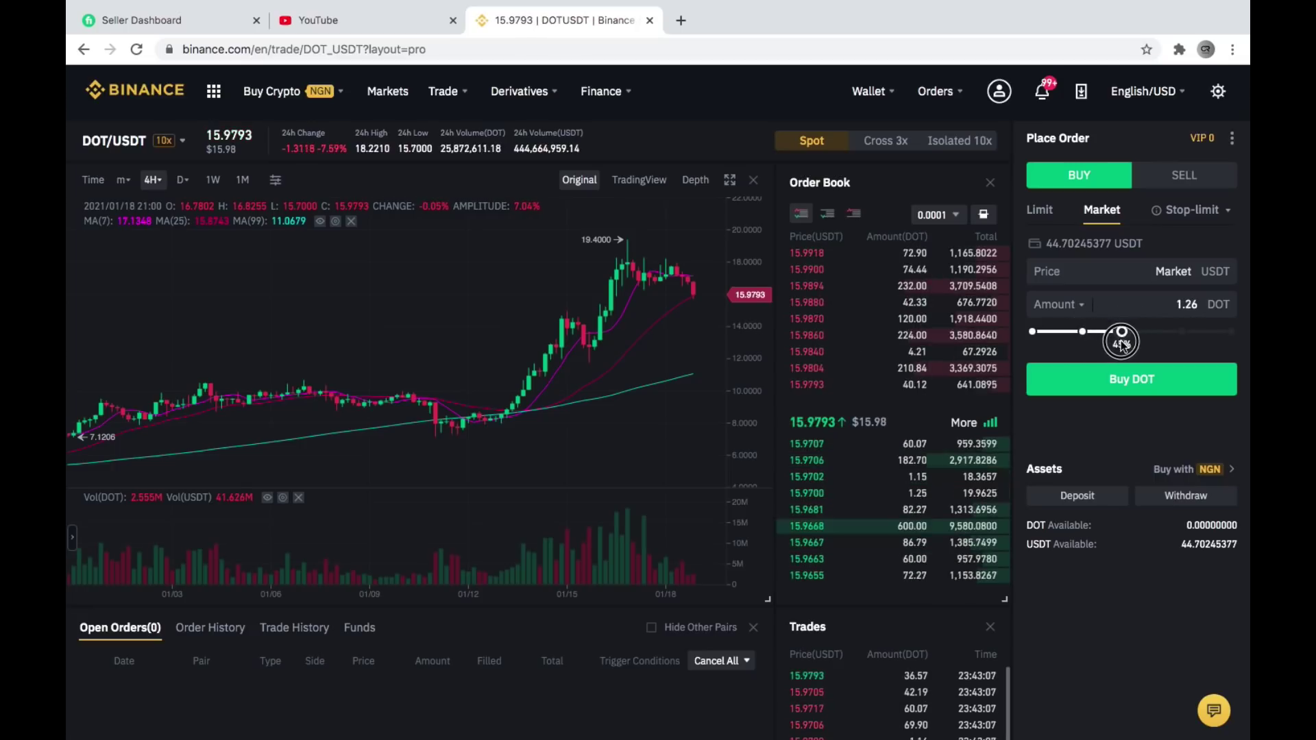
drag(1136, 345, 1177, 347)
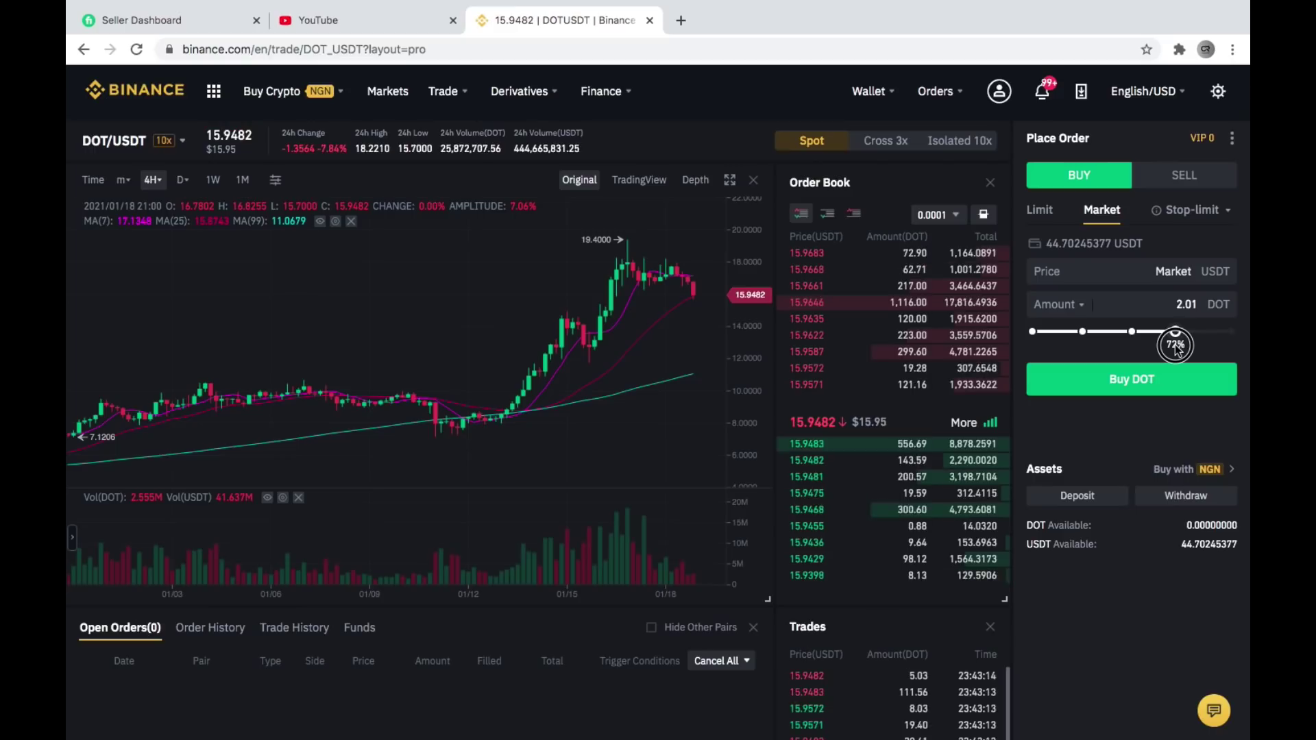
drag(1176, 349, 1177, 349)
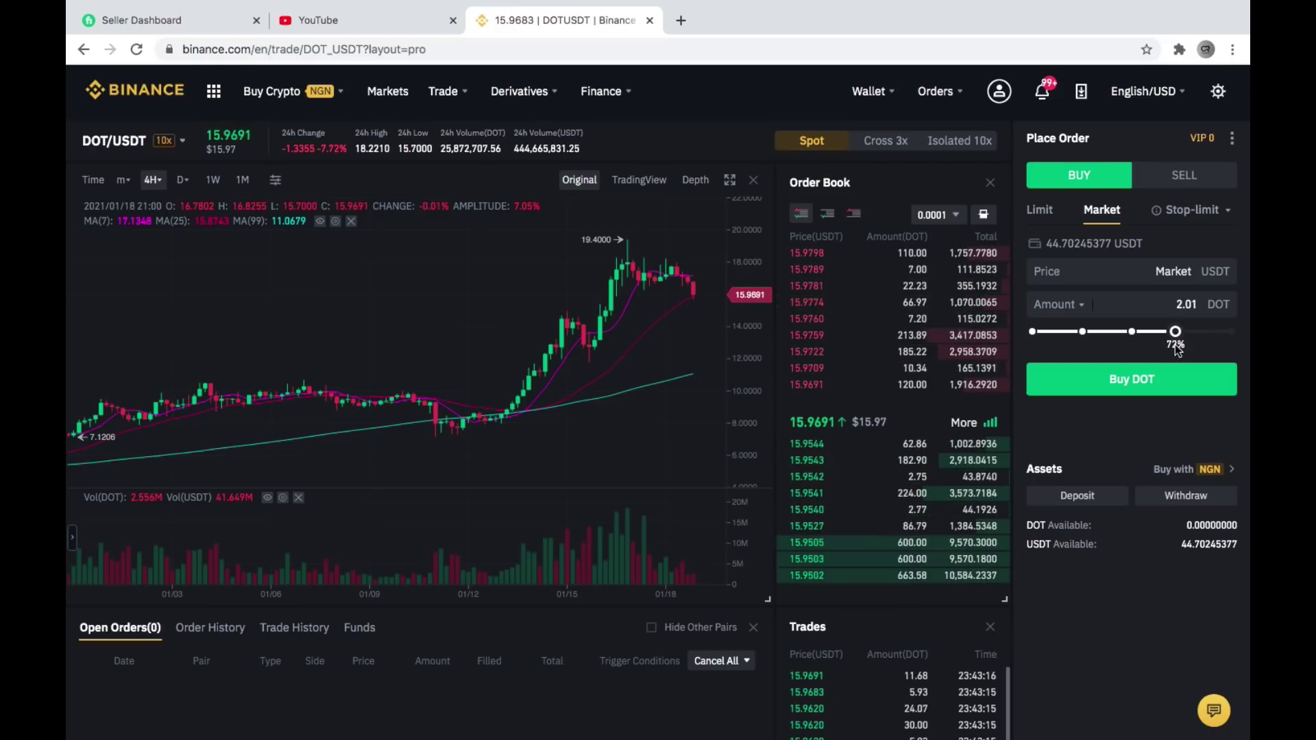
click(1149, 384)
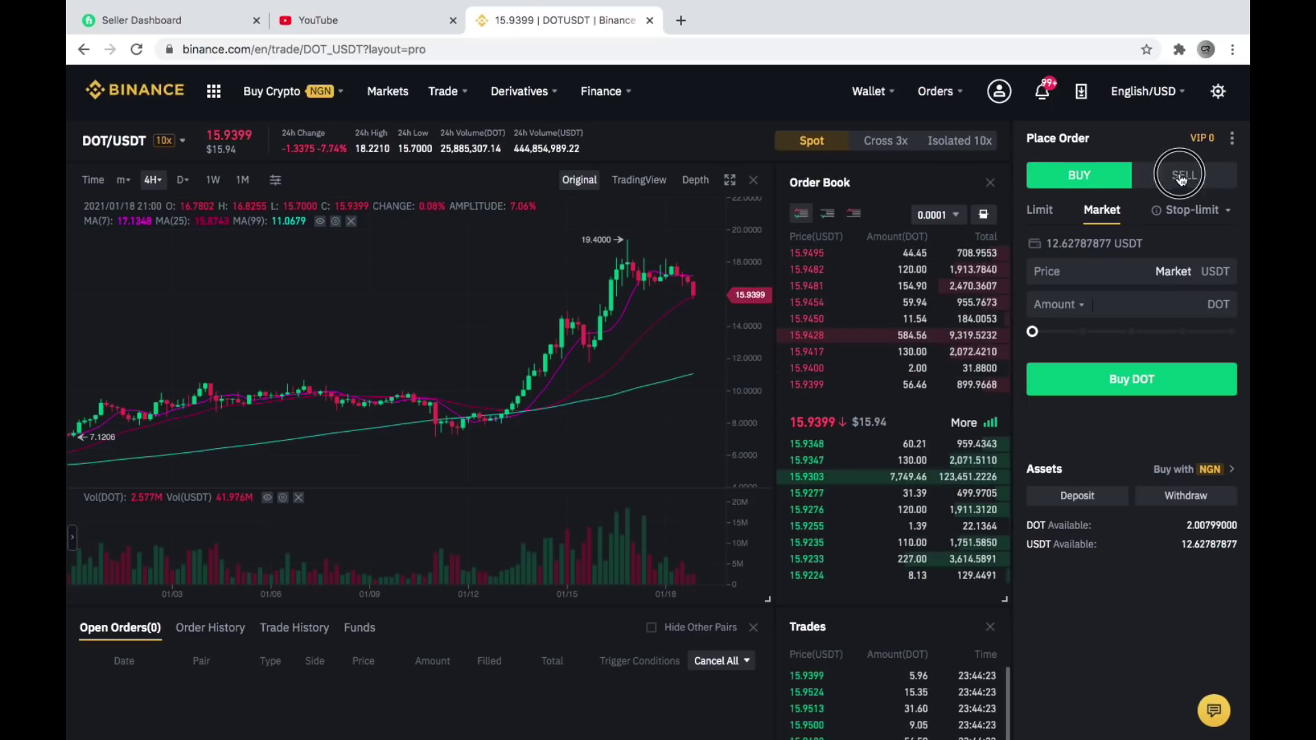
Start an OCO sell order for DOT and set its price to 20 USDT
click(1182, 177)
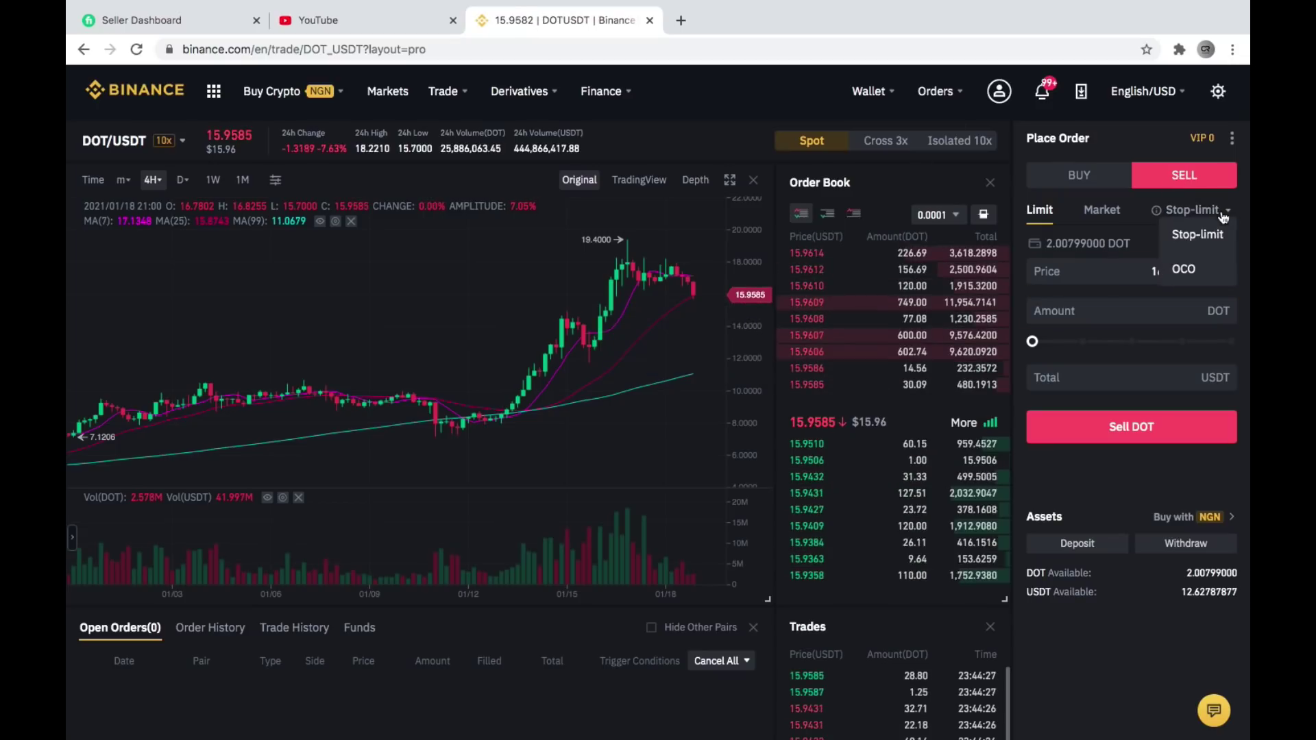
mouse_move(1220, 218)
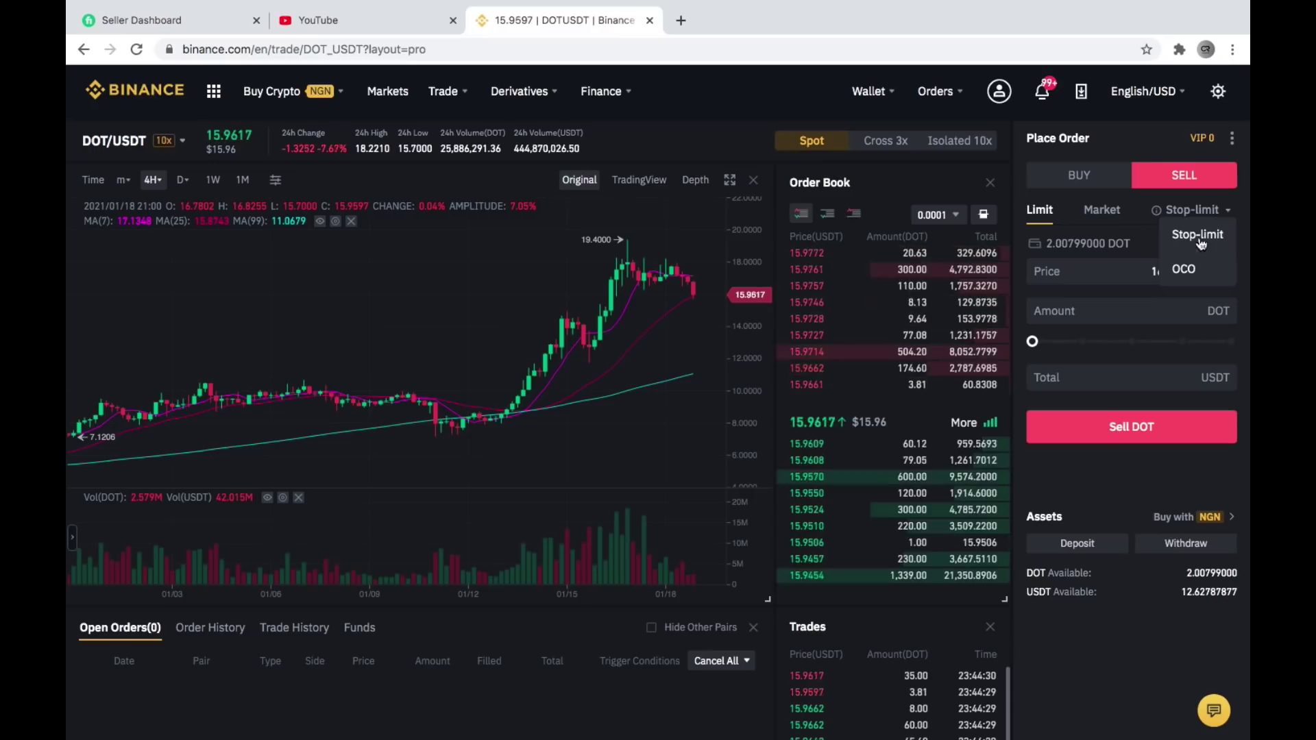
click(1186, 270)
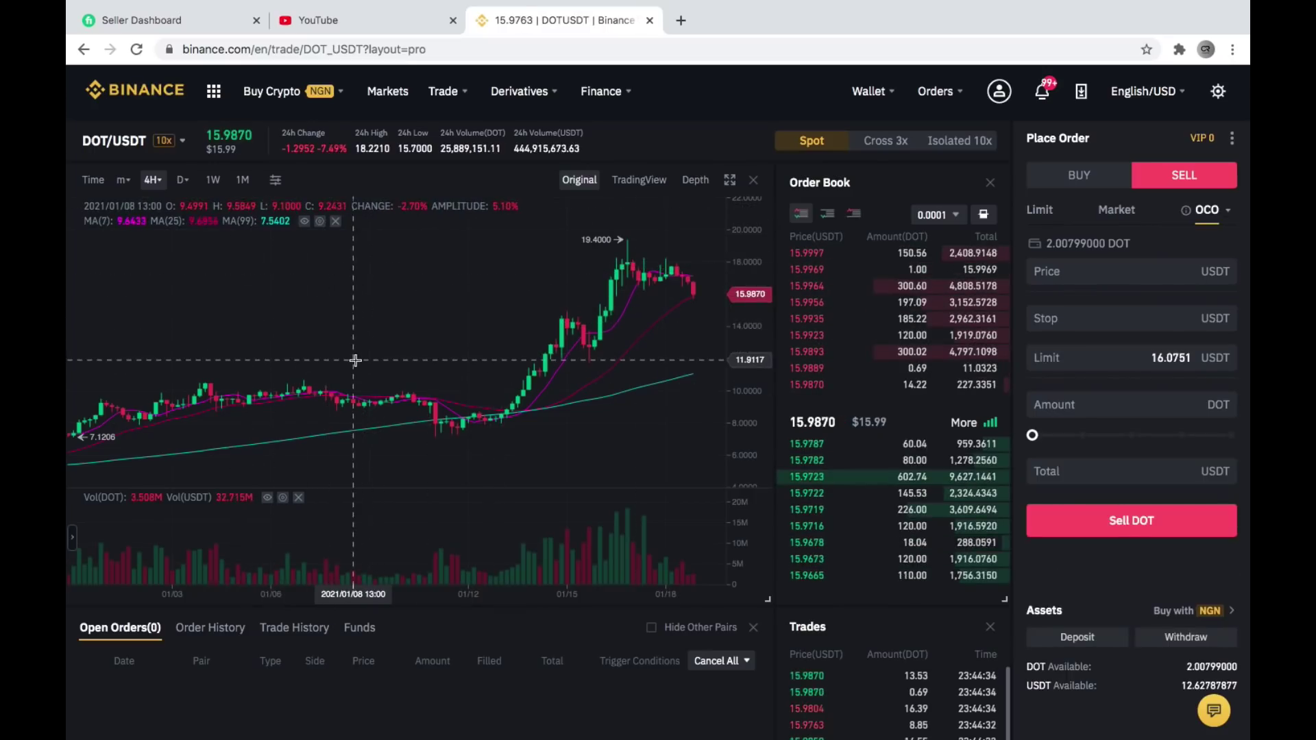
scroll(357, 360, right, 3)
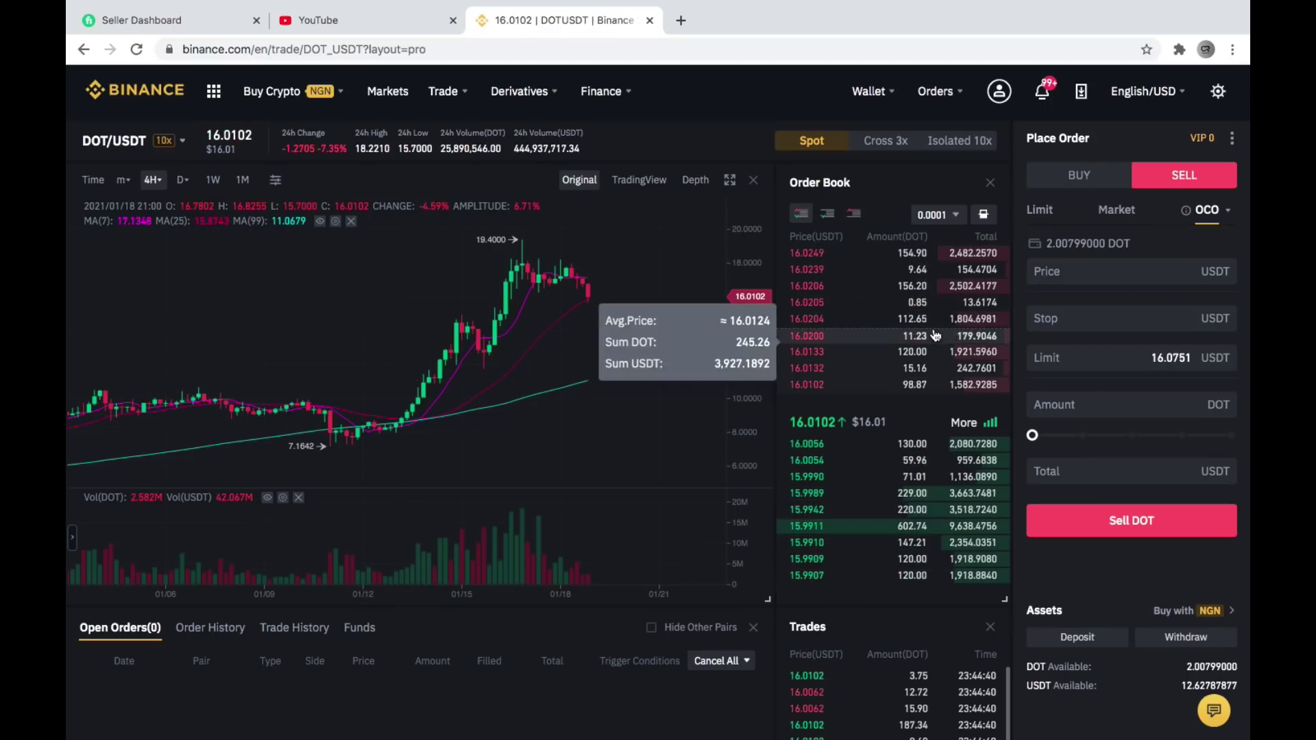
click(1067, 274)
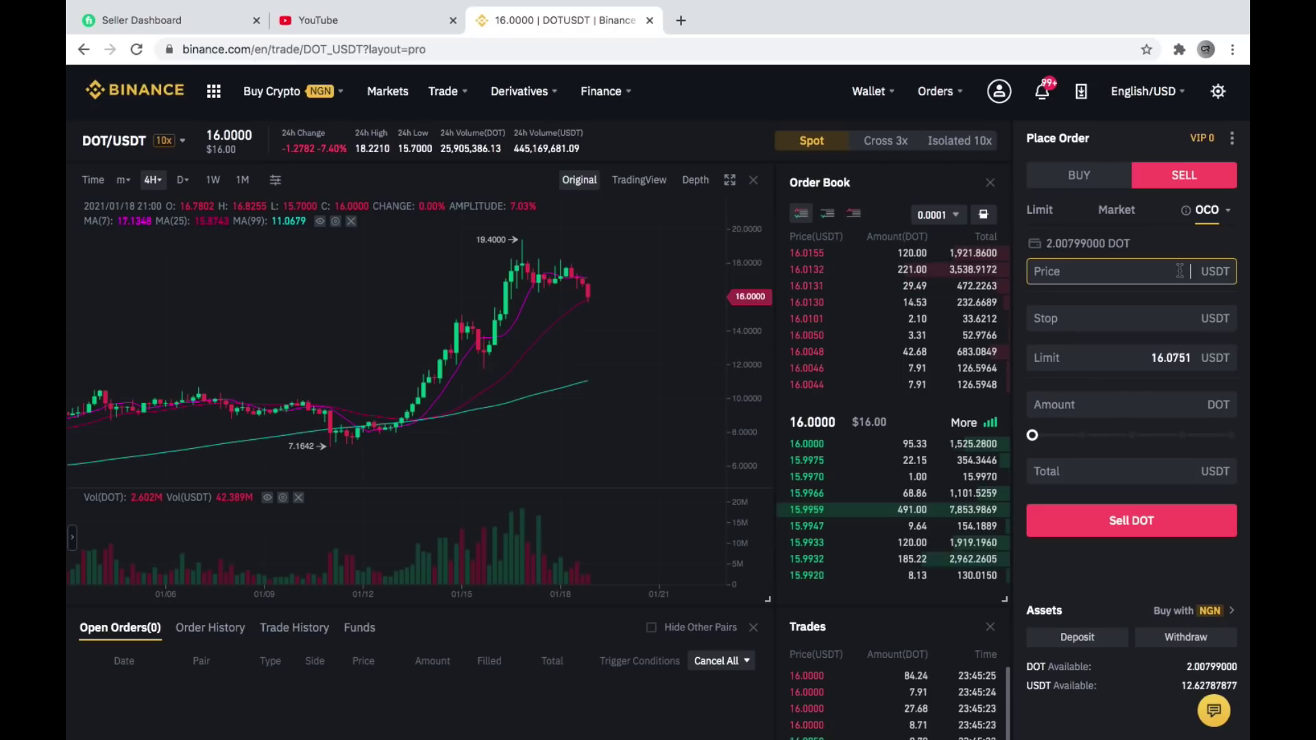
text(20)
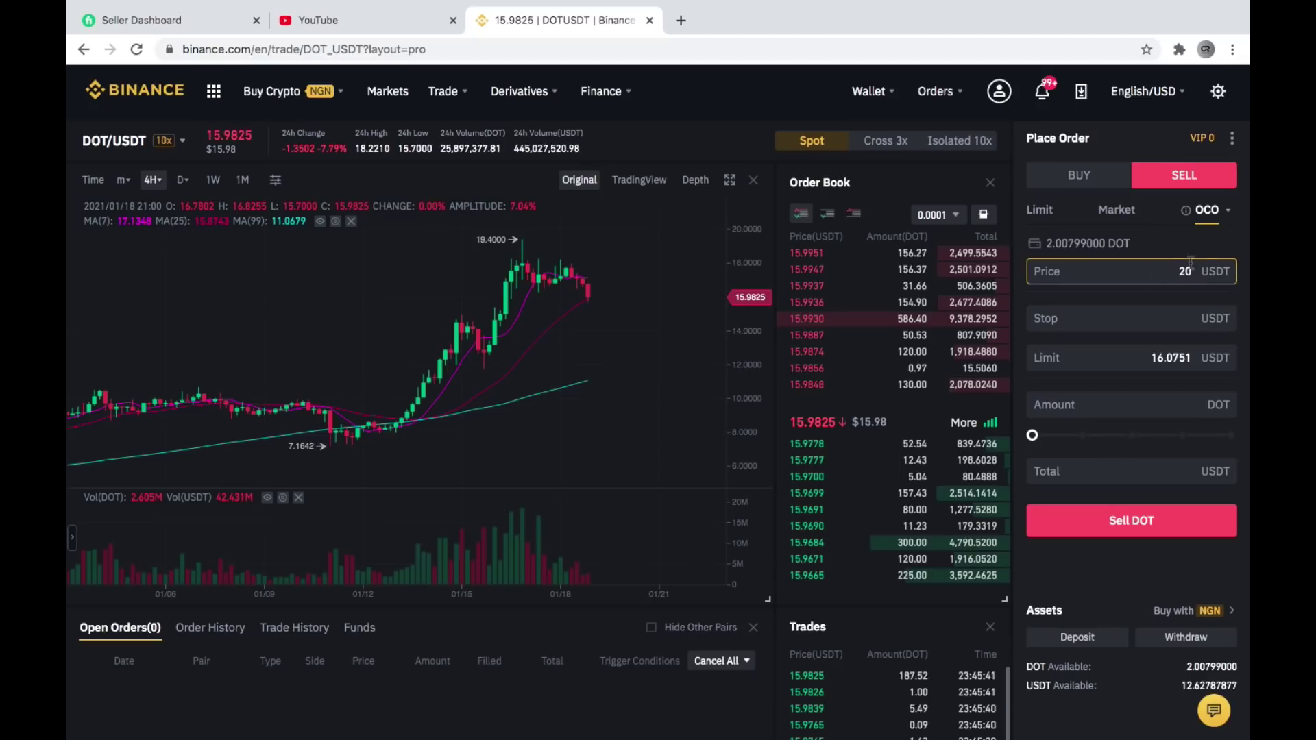
Set the stop price of the OCO sell order to 15.5 USDT
click(1120, 326)
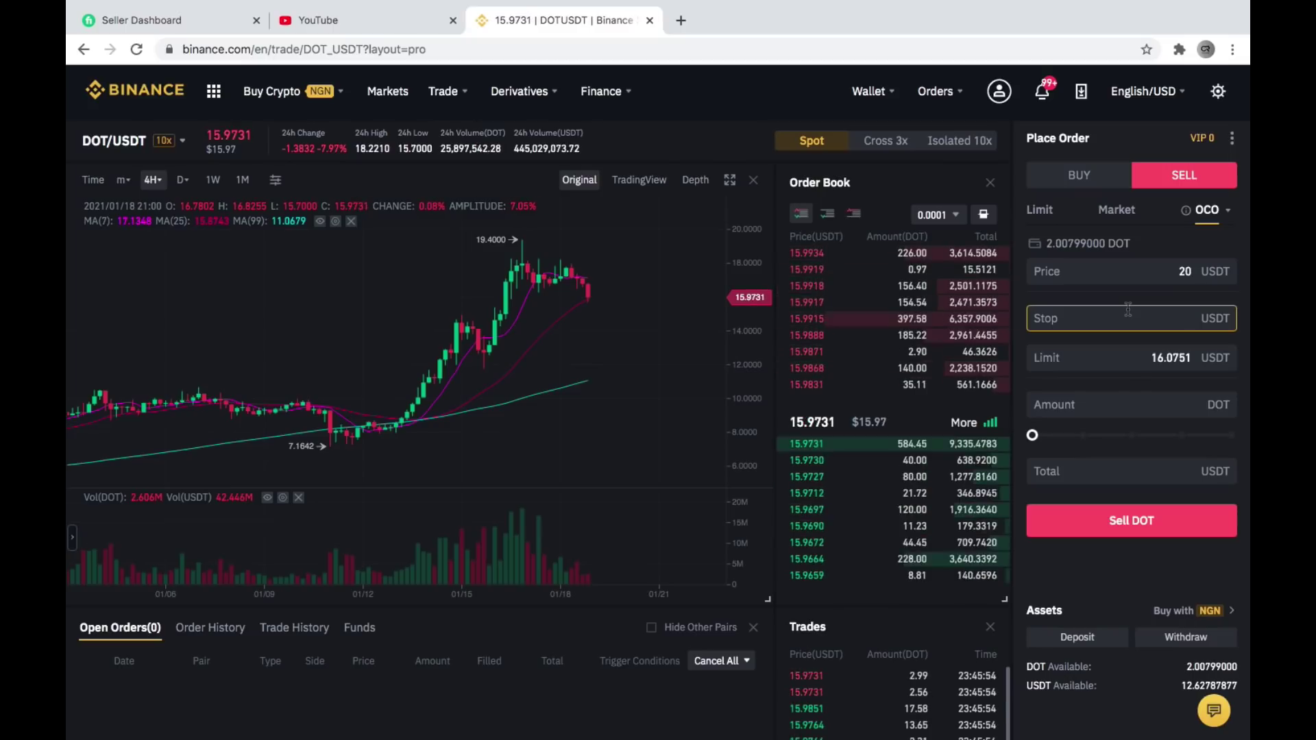
text(1)
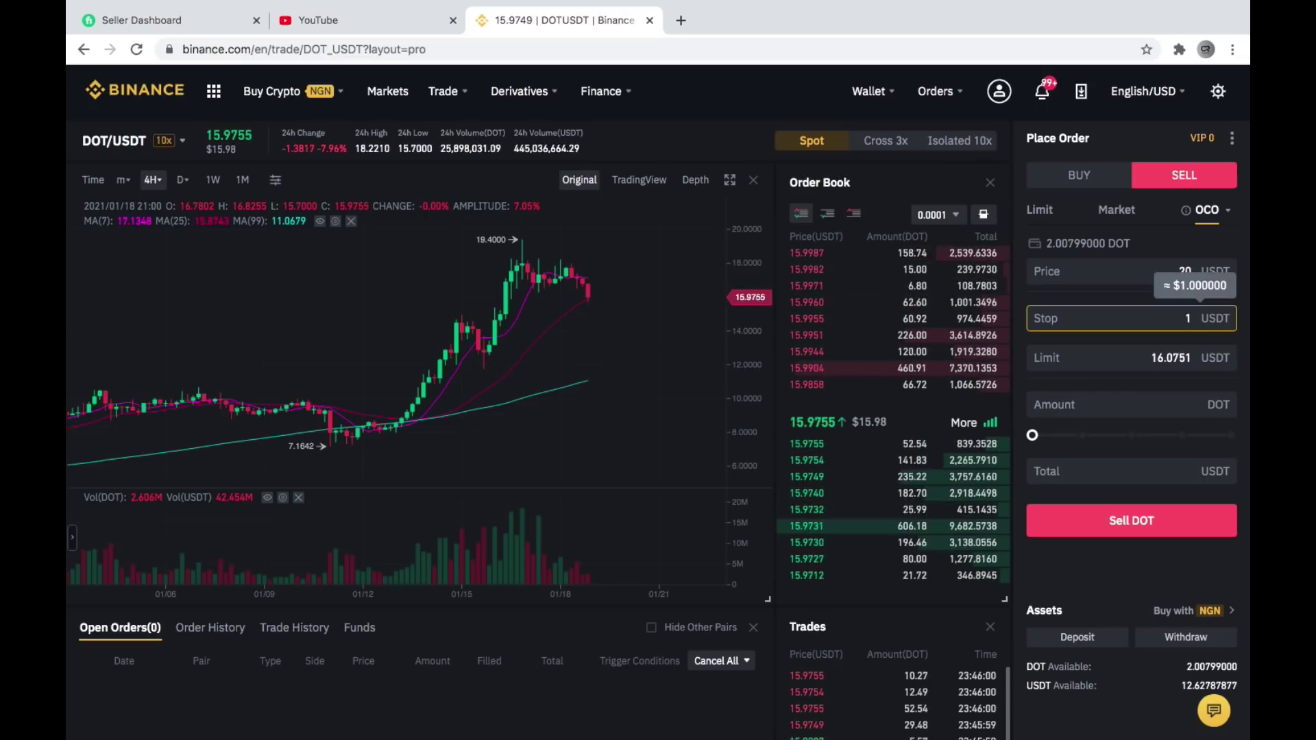
text(5.)
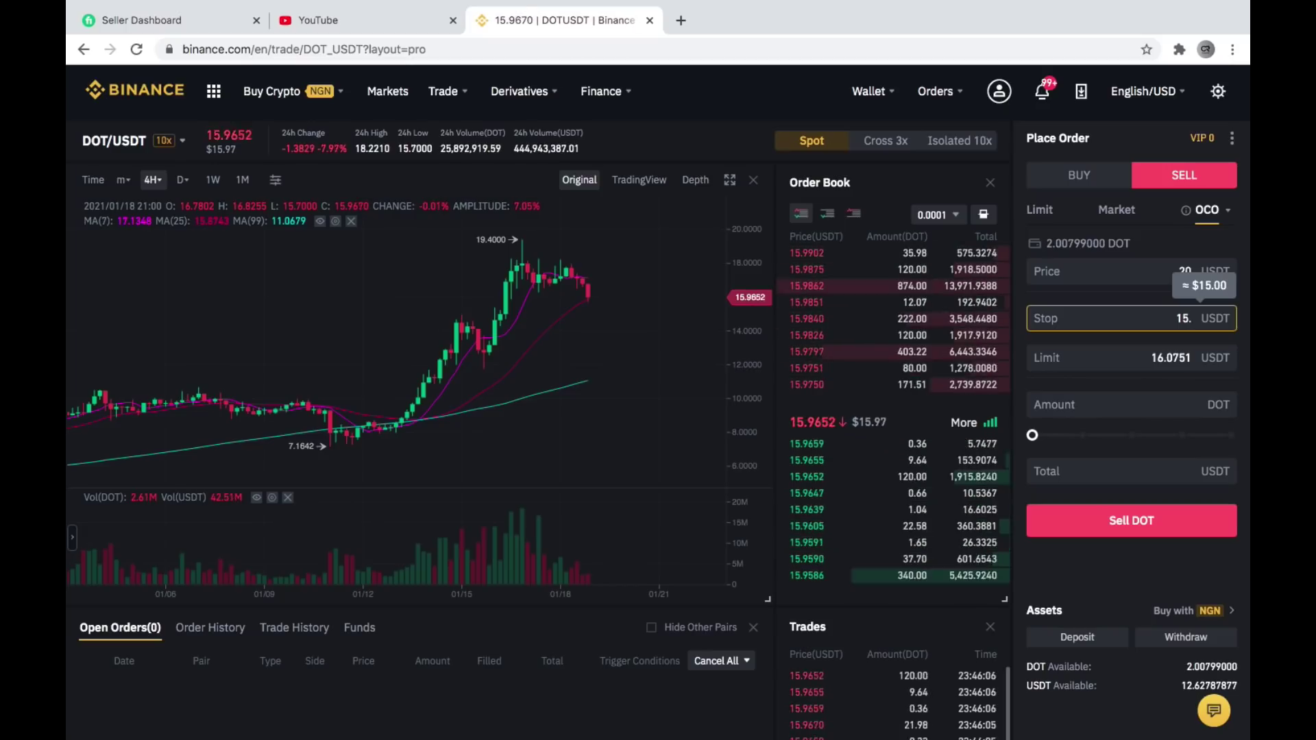
key(BackSpace)
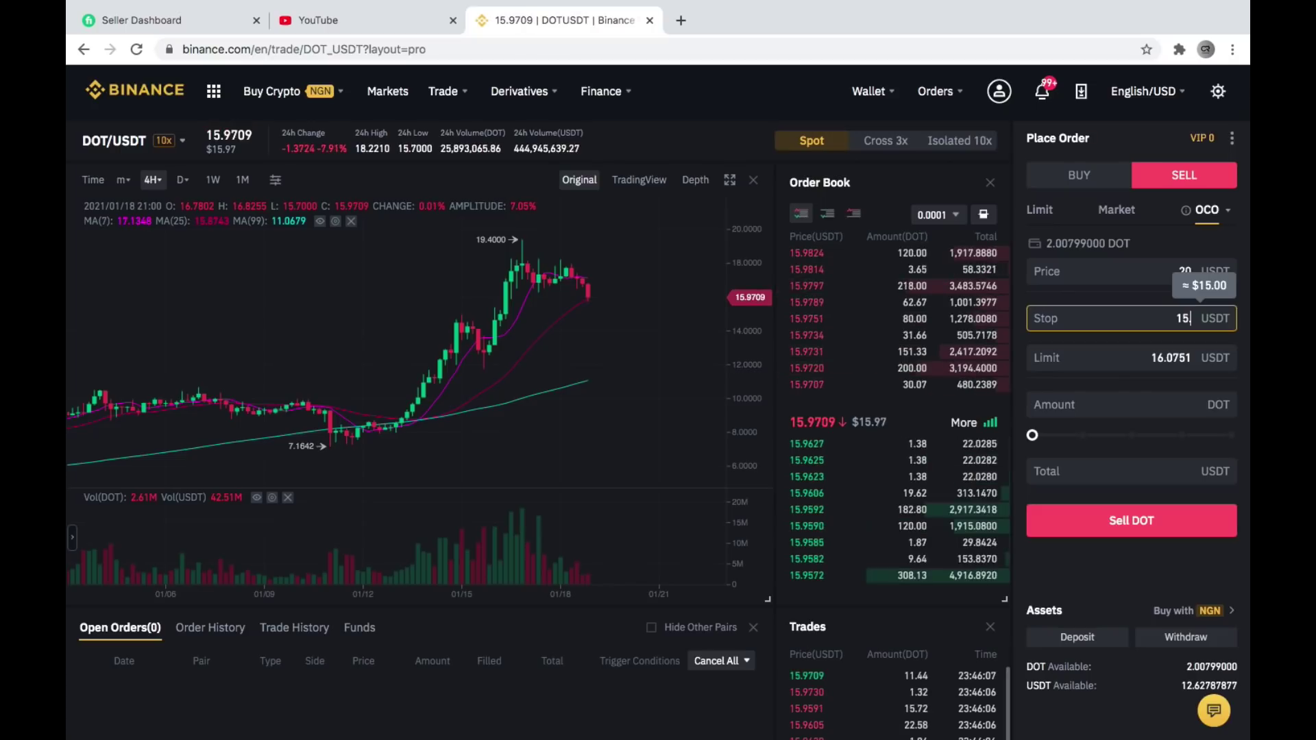
key(BackSpace)
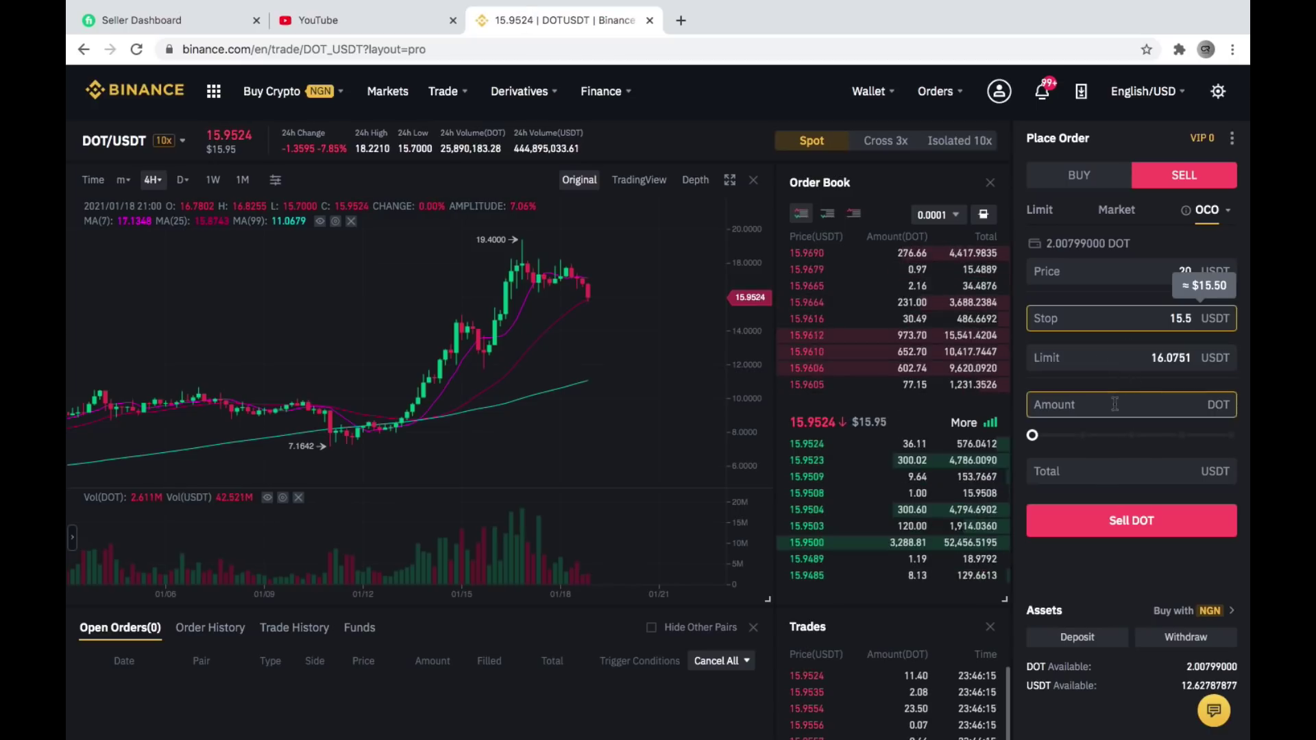
Replace the limit price of the OCO sell order with 15.45 USDT
click(1096, 364)
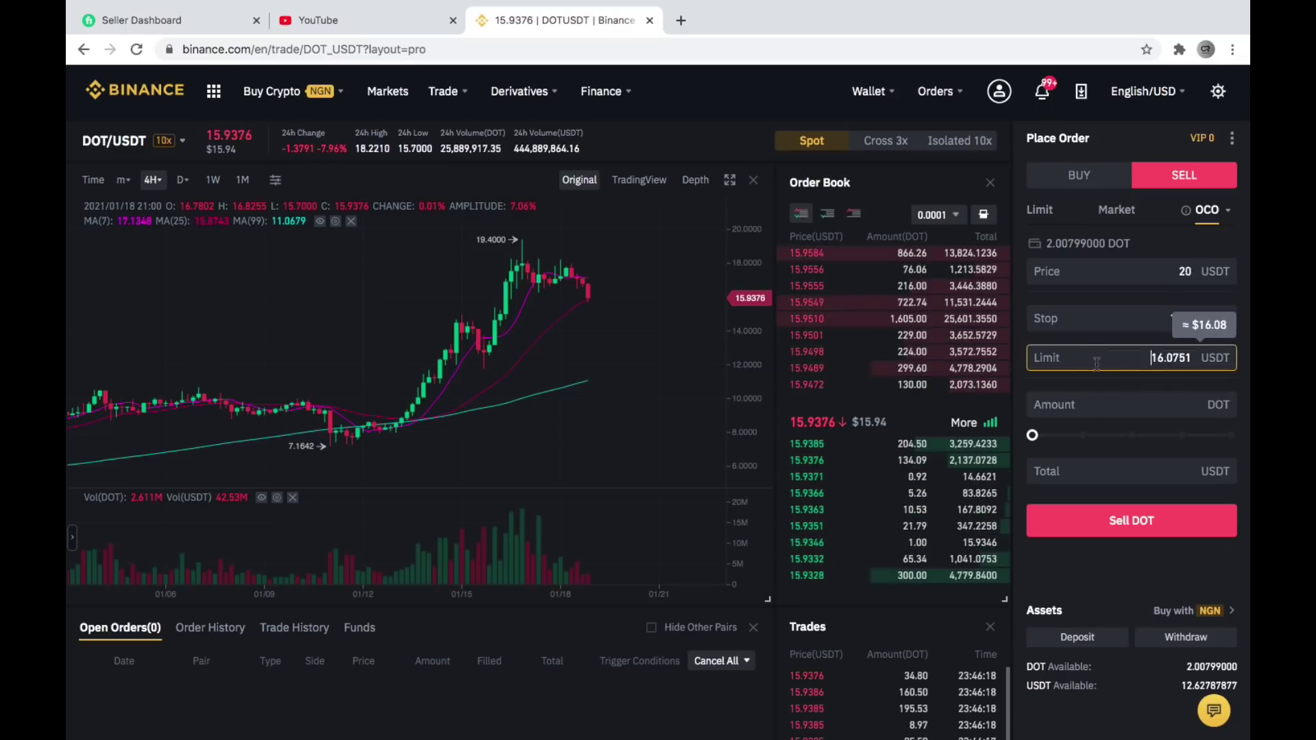
click(1190, 357)
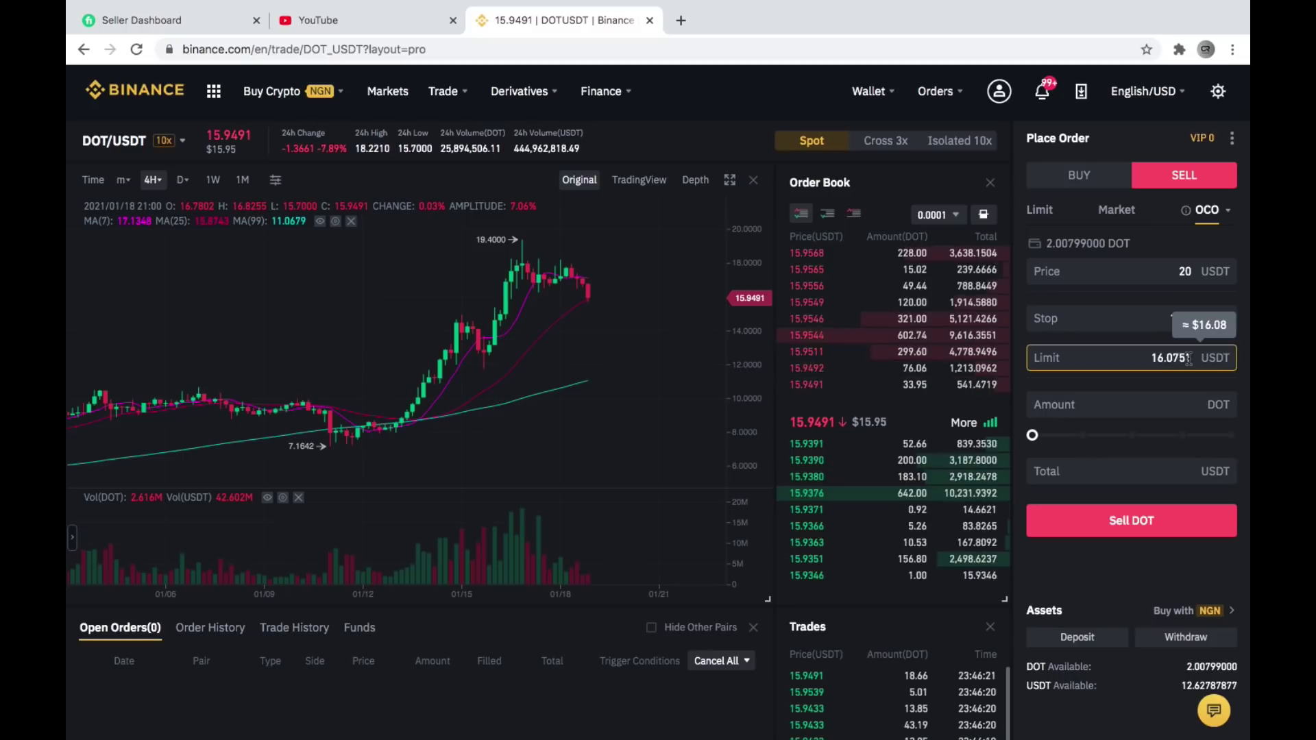
key(BackSpace)
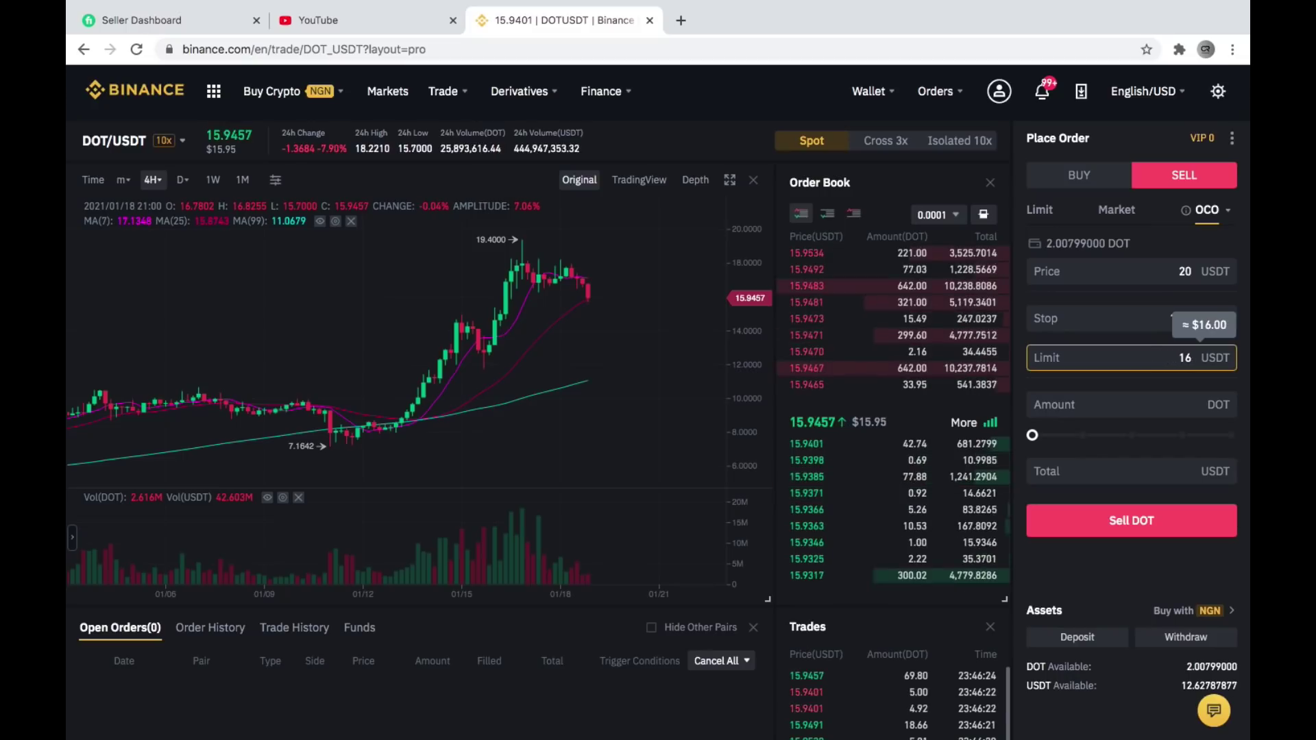
key(BackSpace)
key(BackSpace)
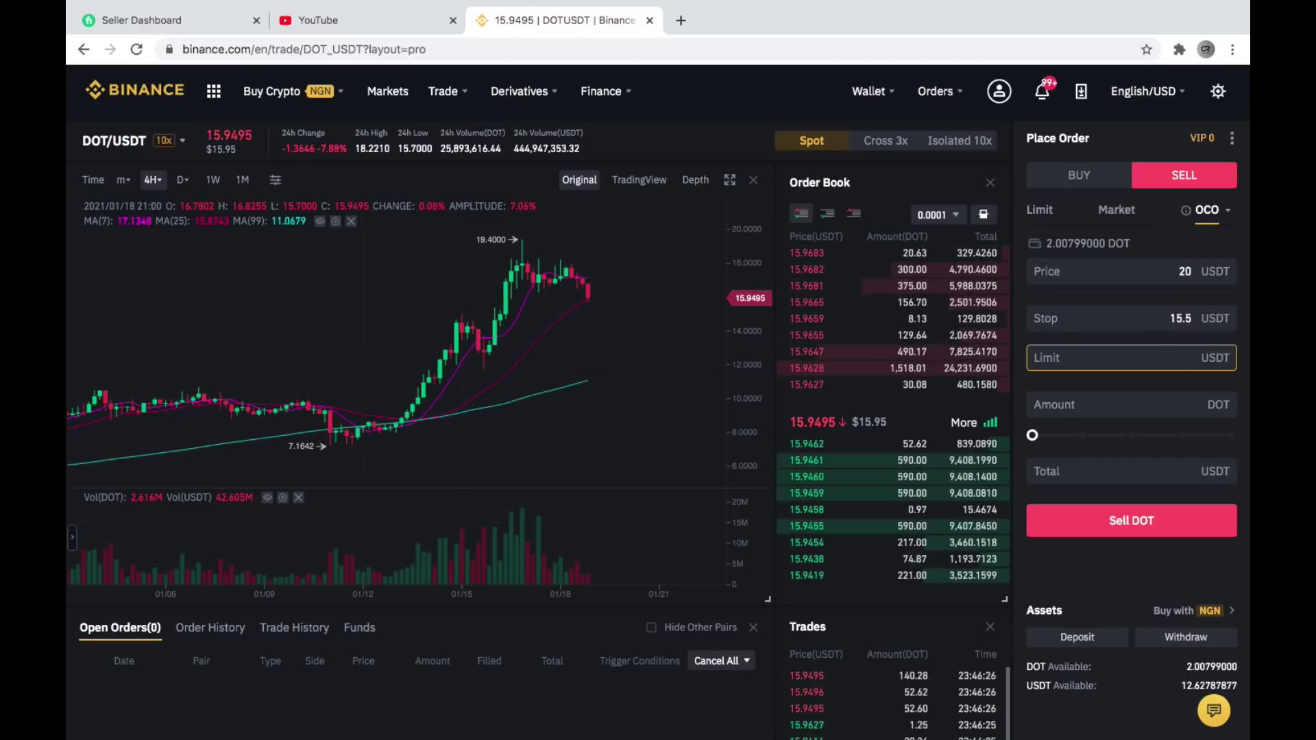
text(15)
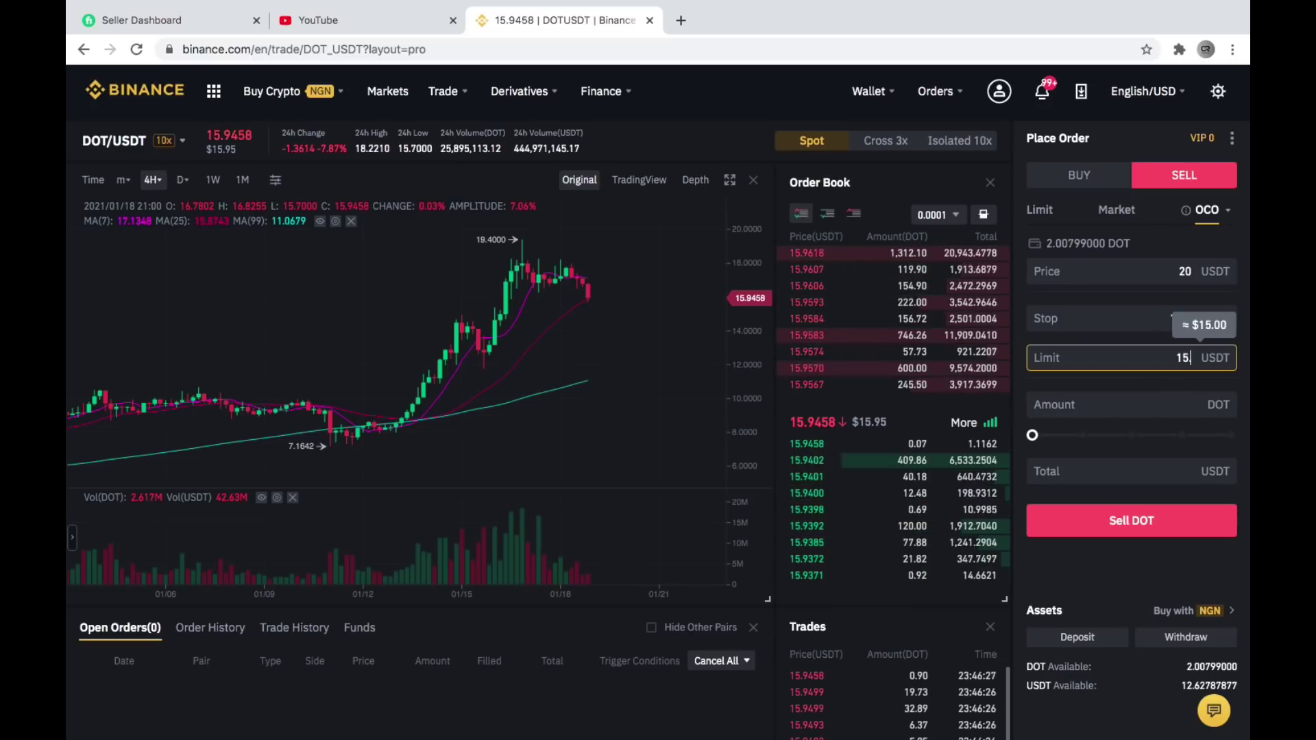
key(BackSpace)
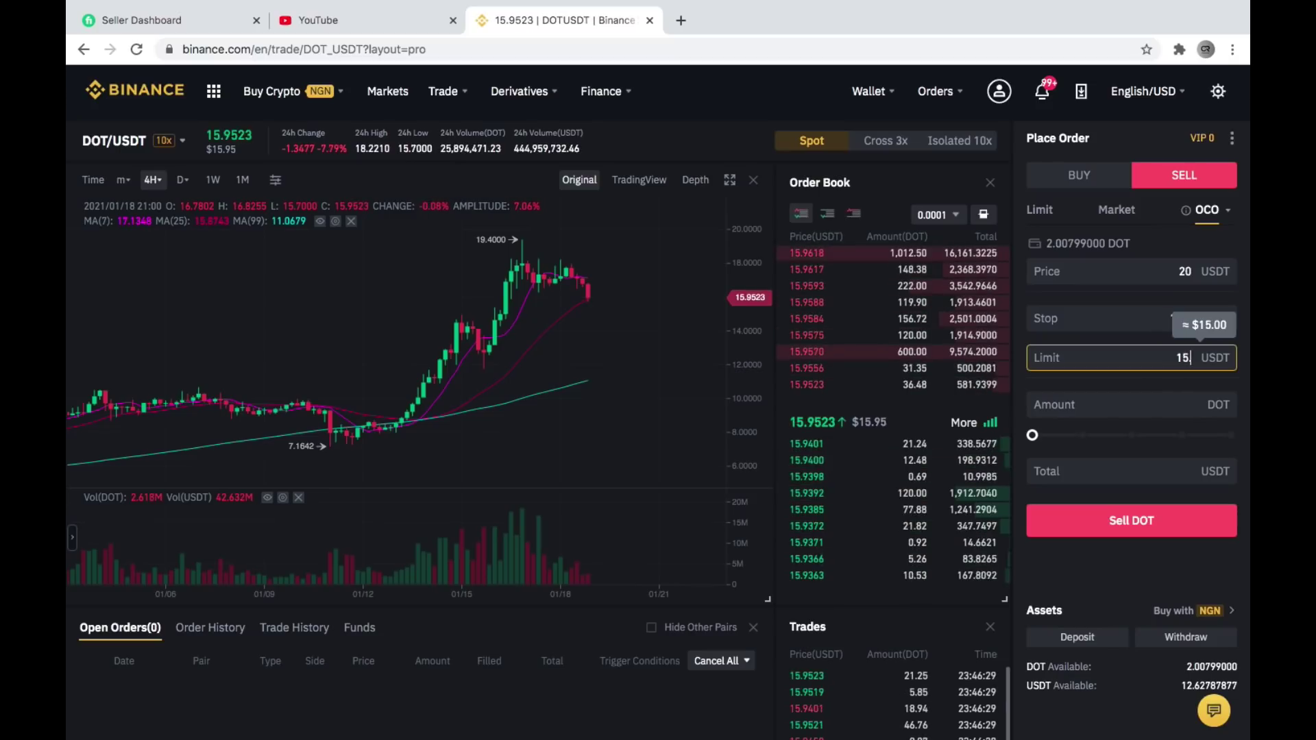
text(.)
key(BackSpace)
text(.45)
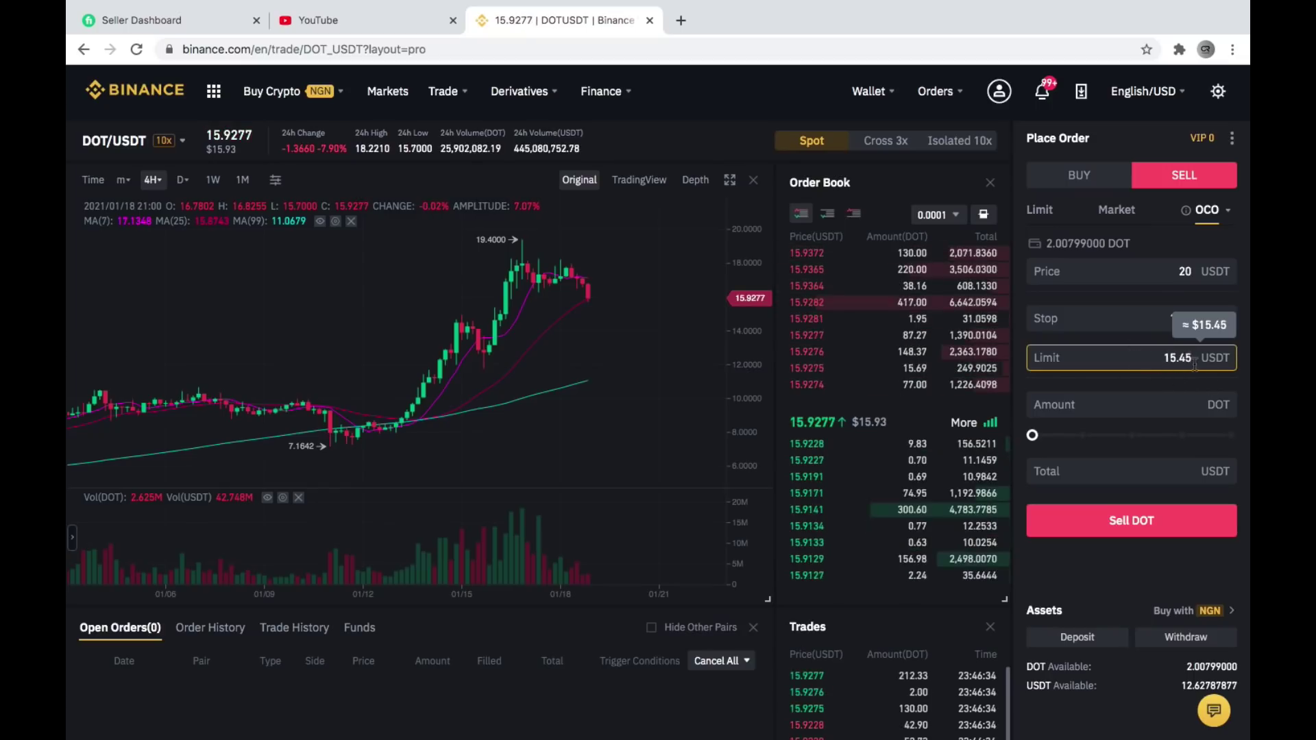
Review the price, stop and limit values of the OCO sell order against the current DOT/USDT market price
click(1150, 358)
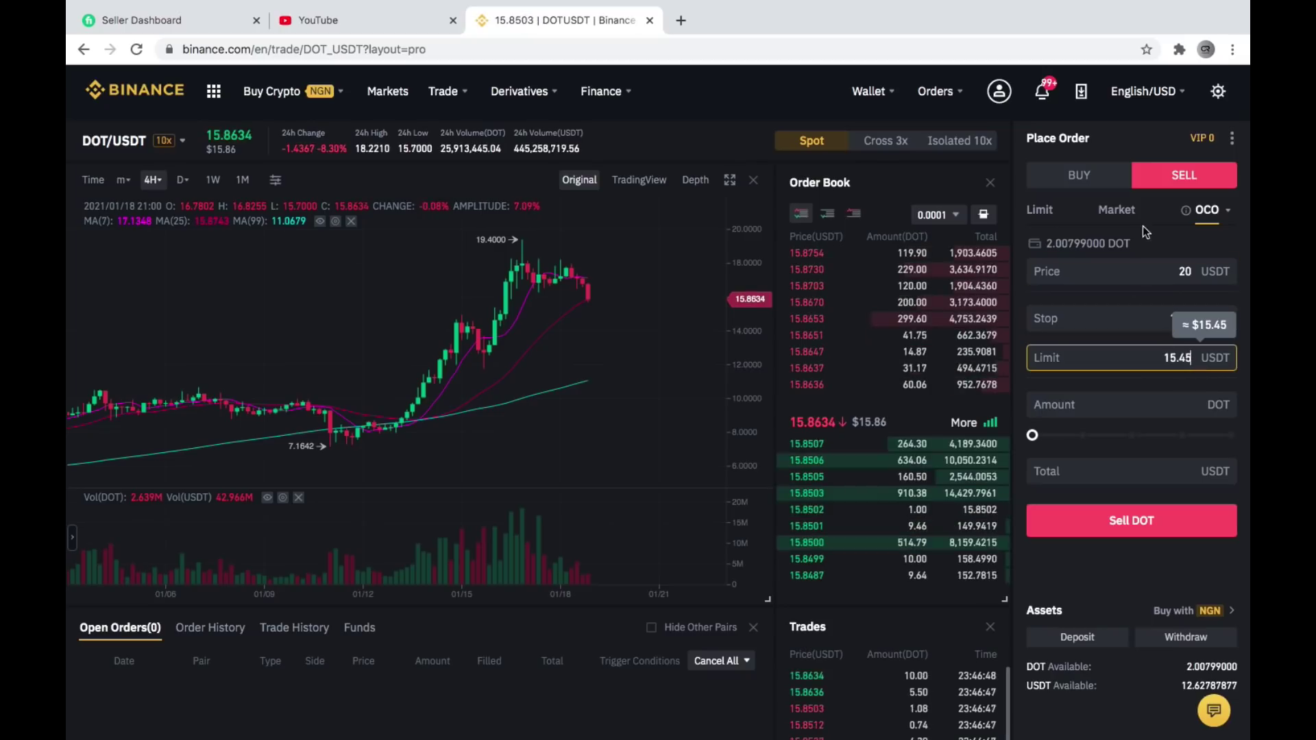
click(1166, 244)
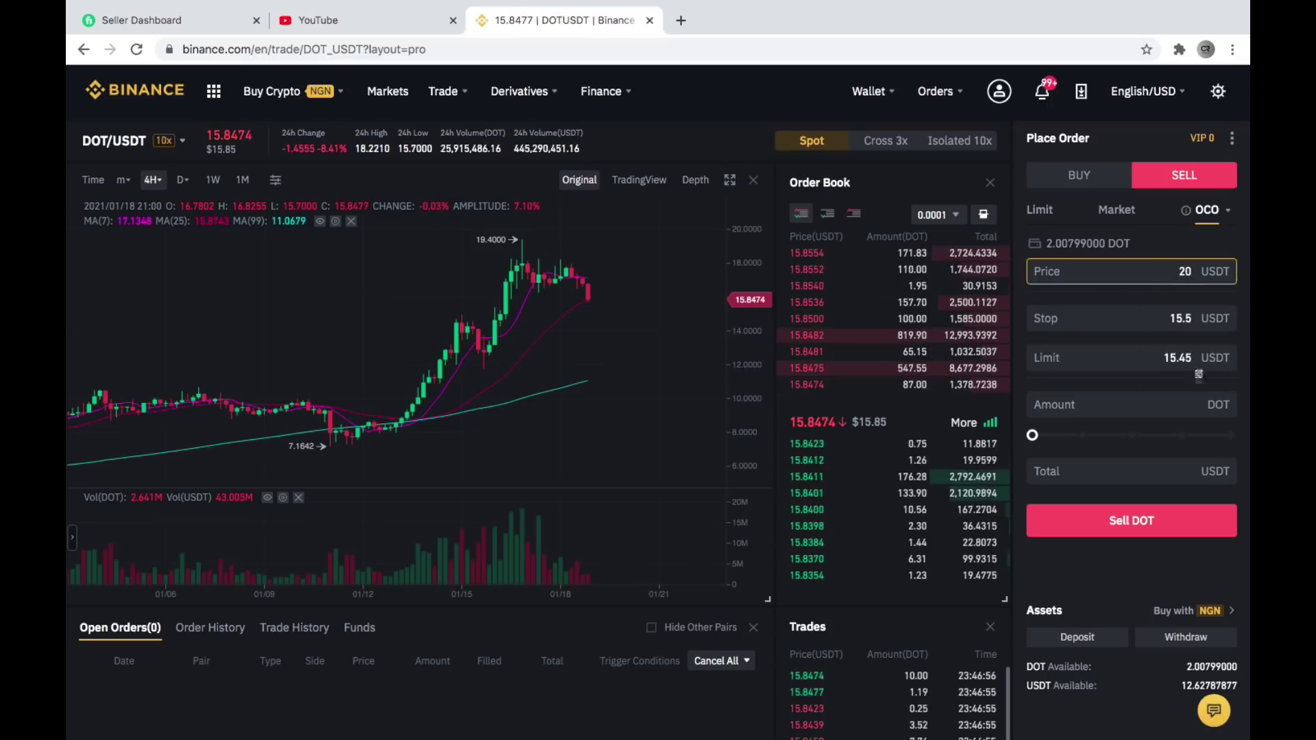
click(1165, 272)
click(1122, 317)
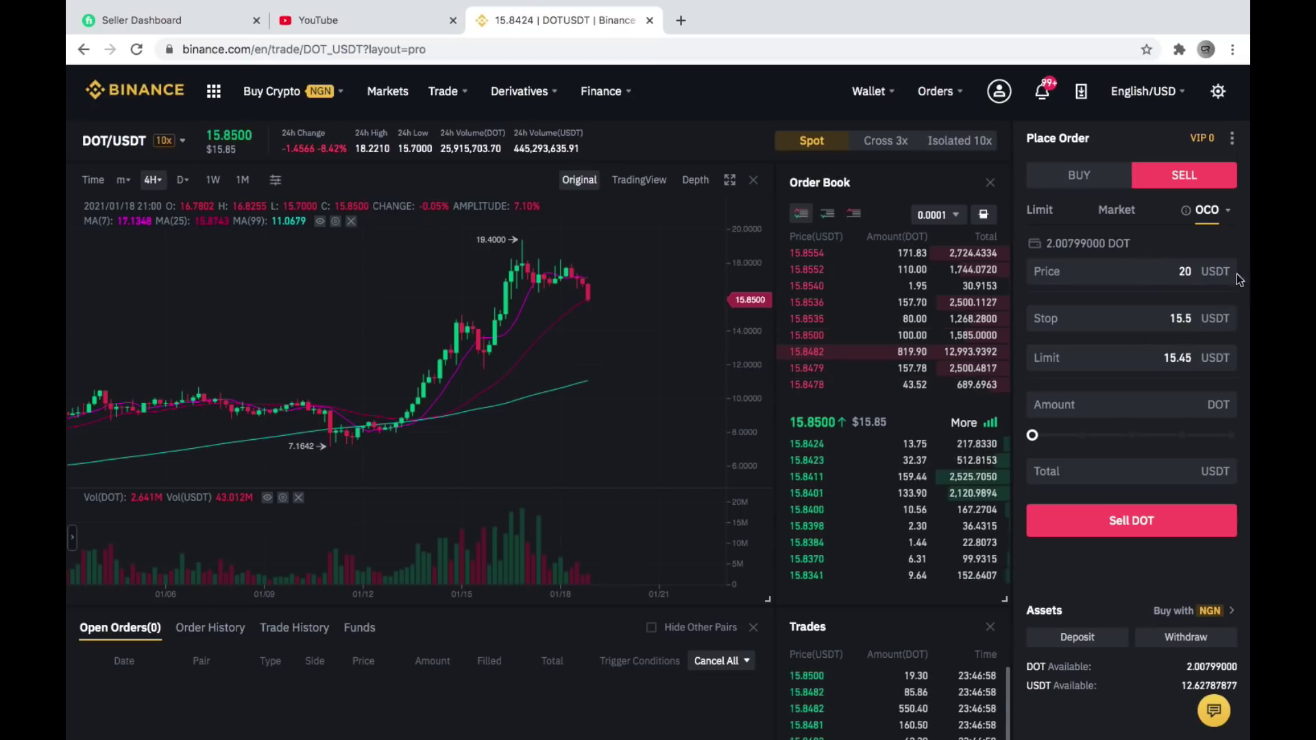
click(1207, 271)
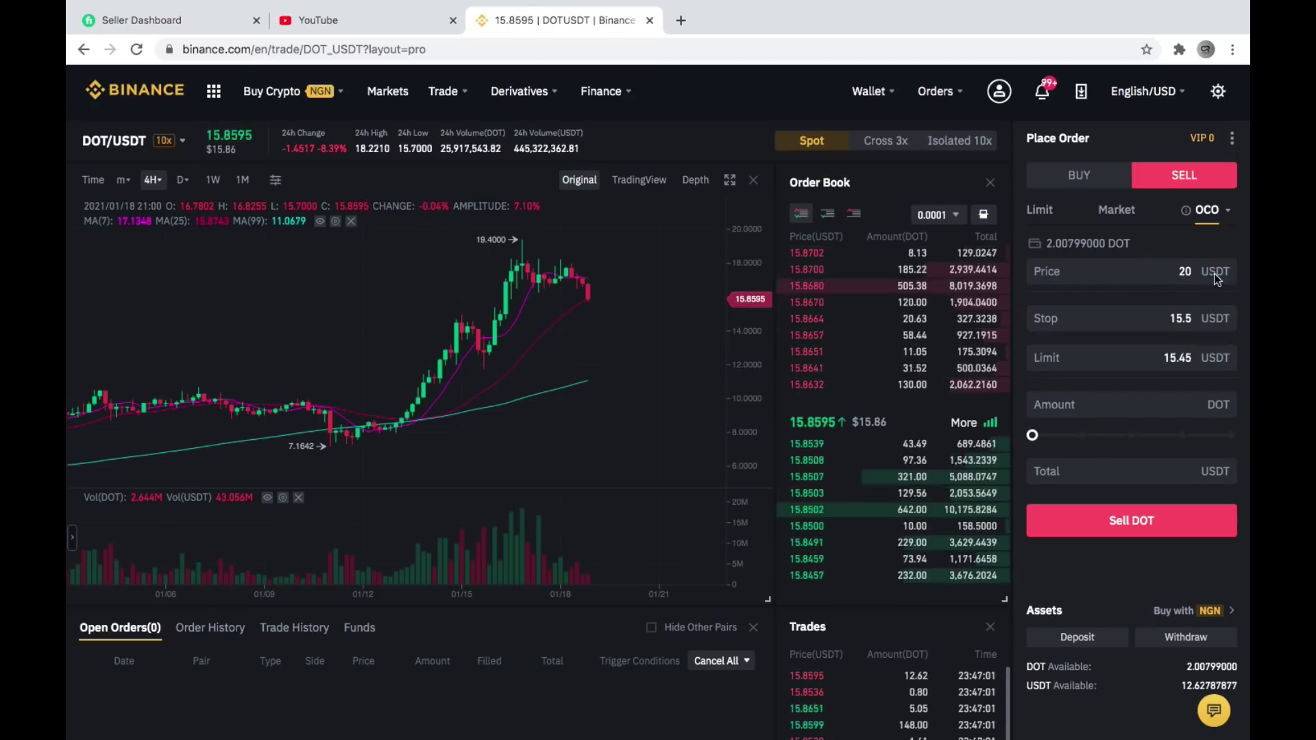
mouse_move(344, 103)
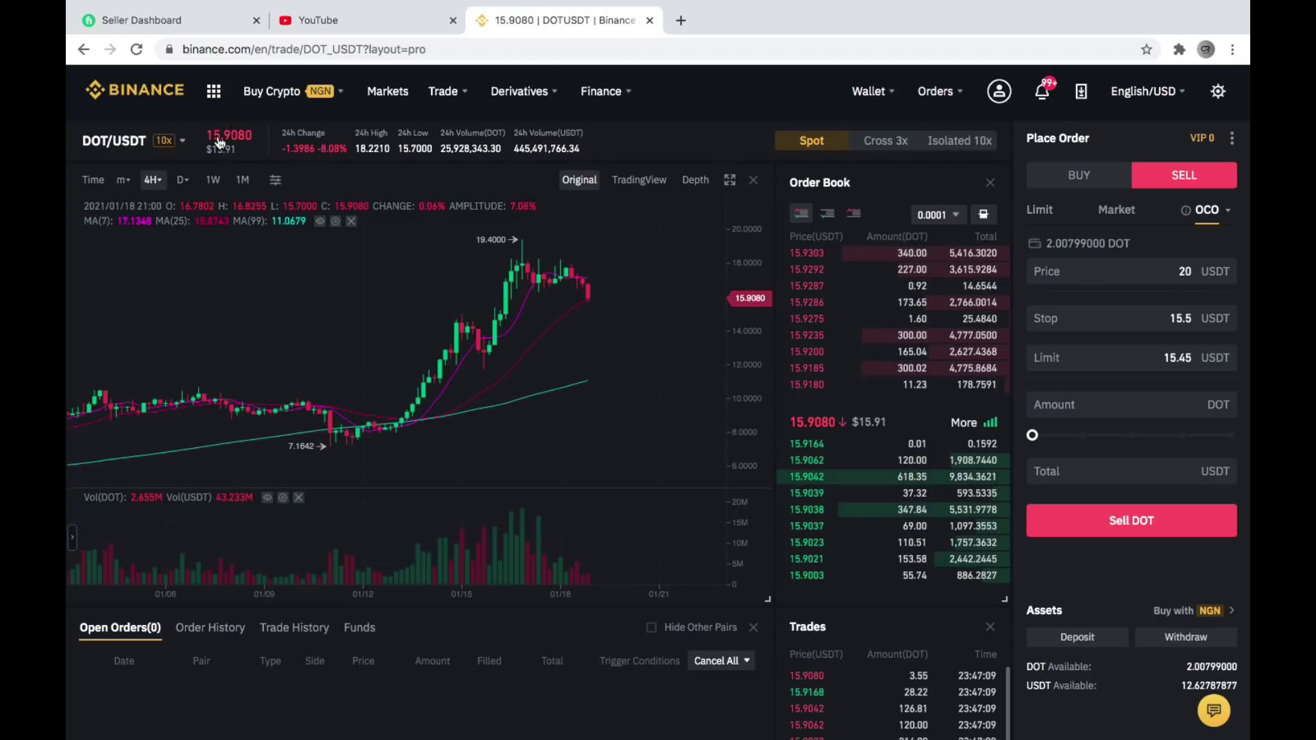
click(1183, 272)
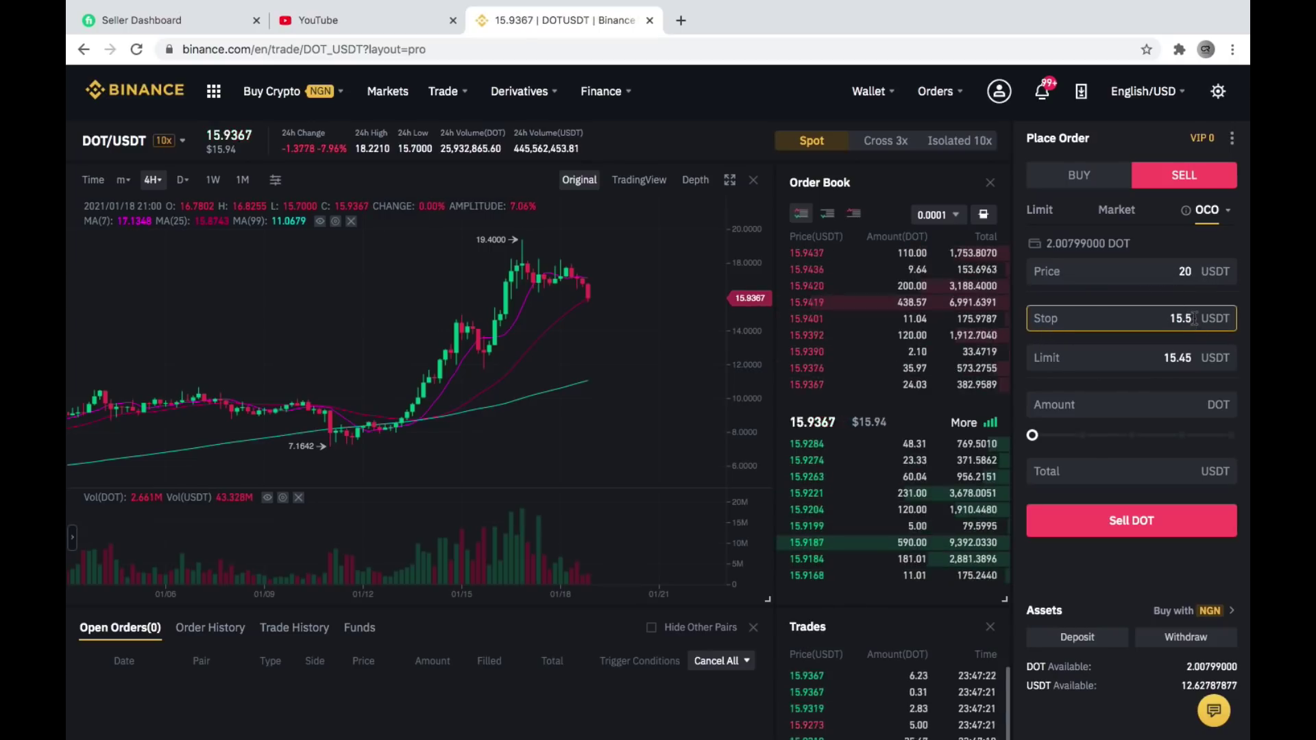
click(1172, 269)
double_click(1174, 270)
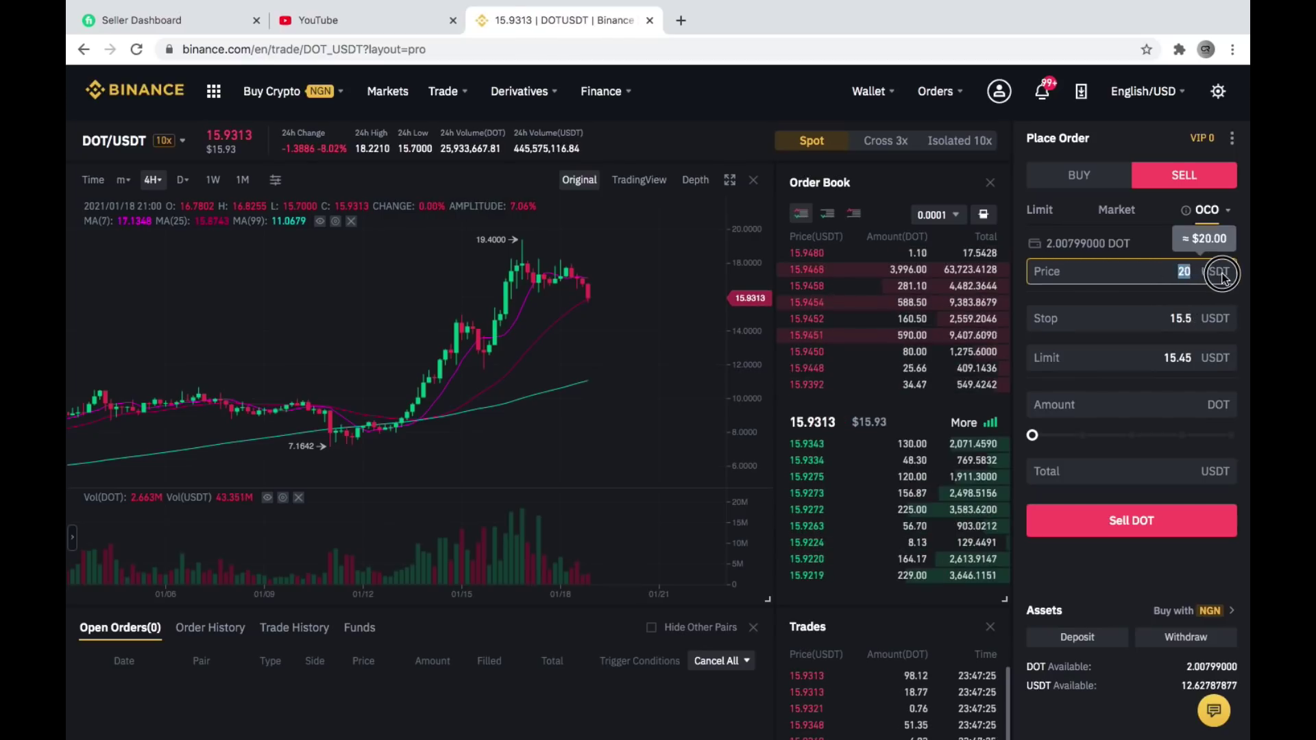
click(1165, 318)
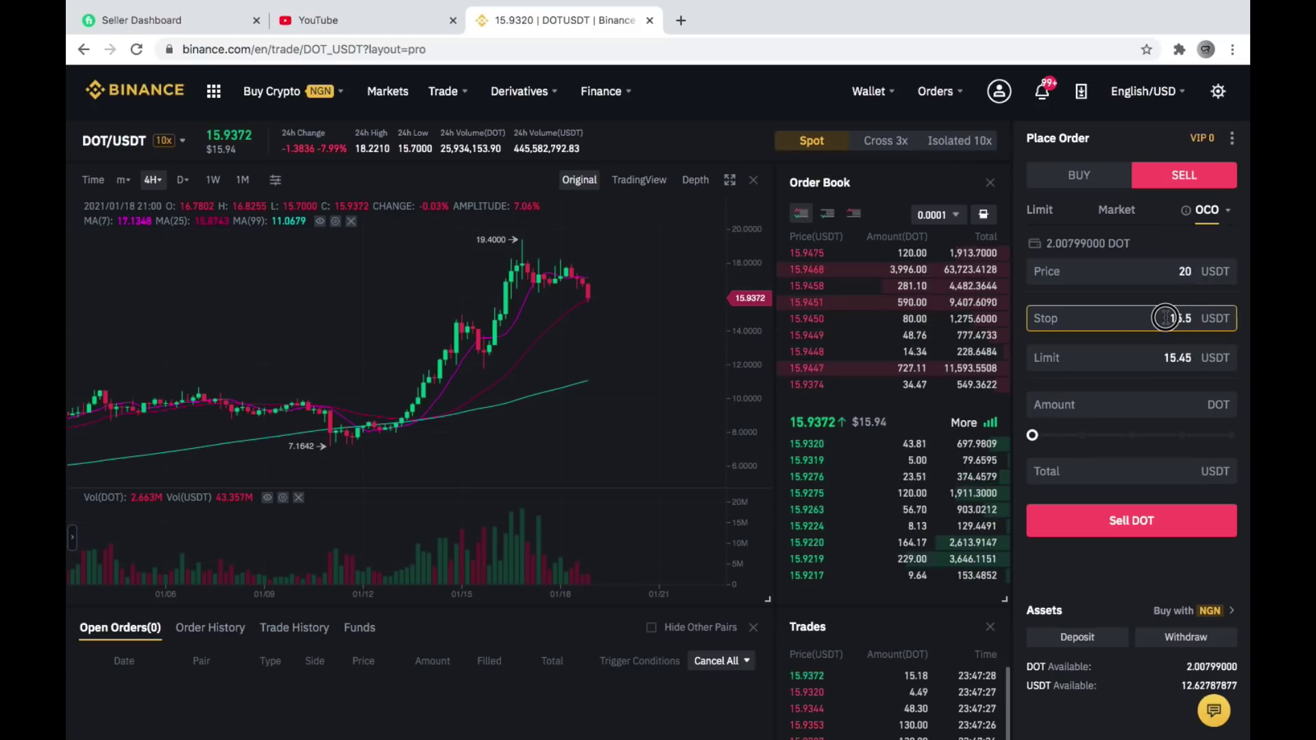
double_click(1191, 317)
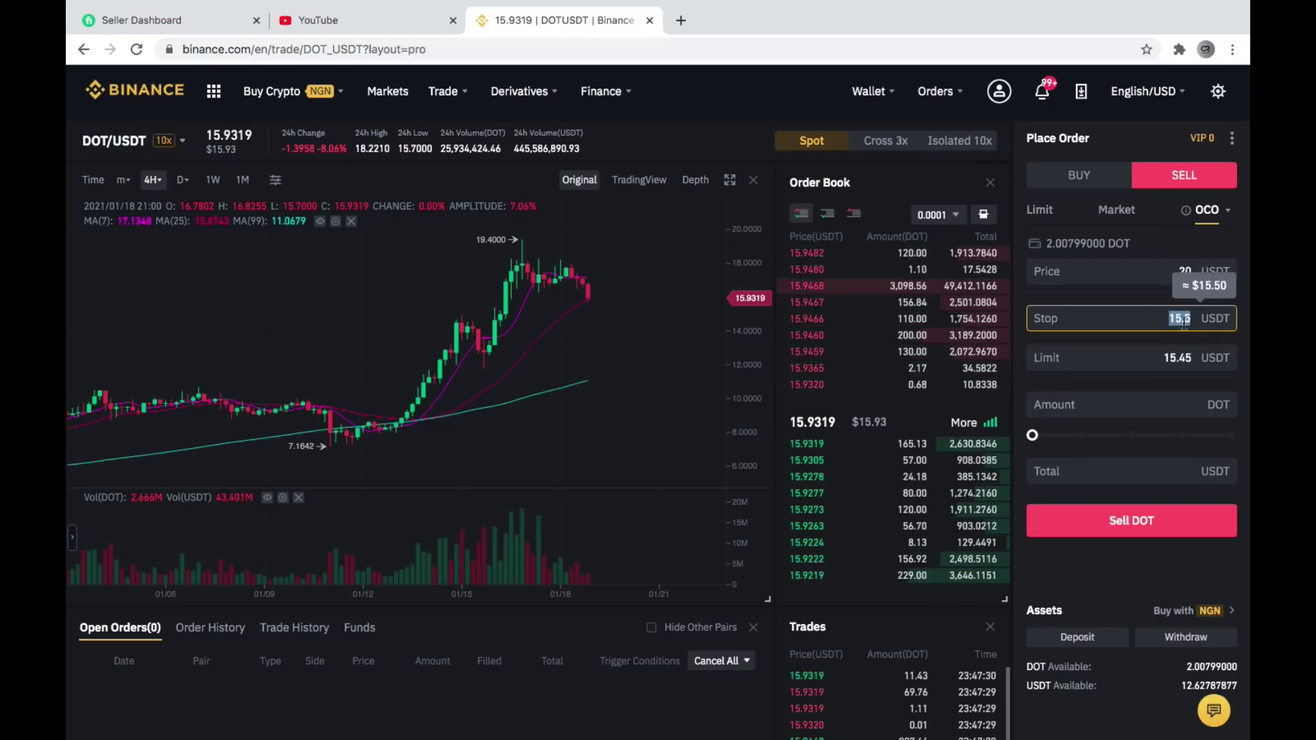
Recheck the limit, stop and price values of the OCO sell order one after another
click(1156, 353)
double_click(1175, 357)
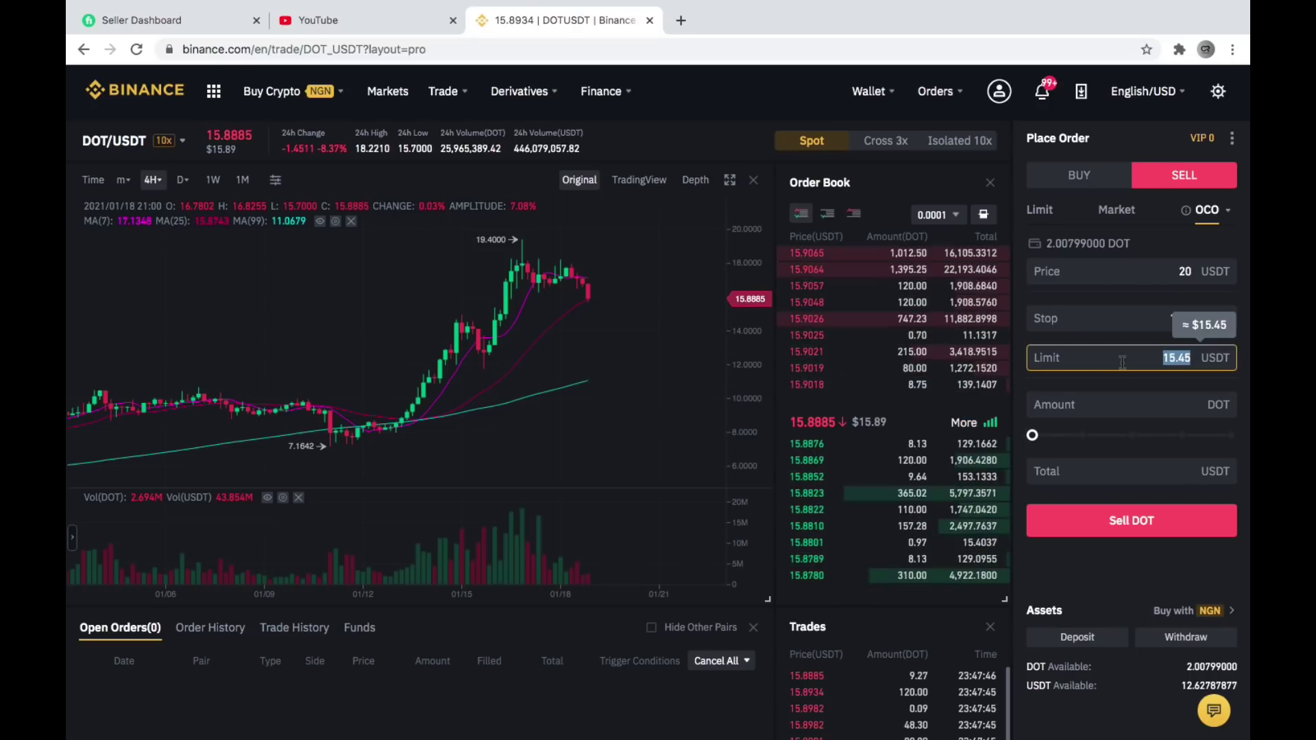
click(1141, 321)
text(15.5)
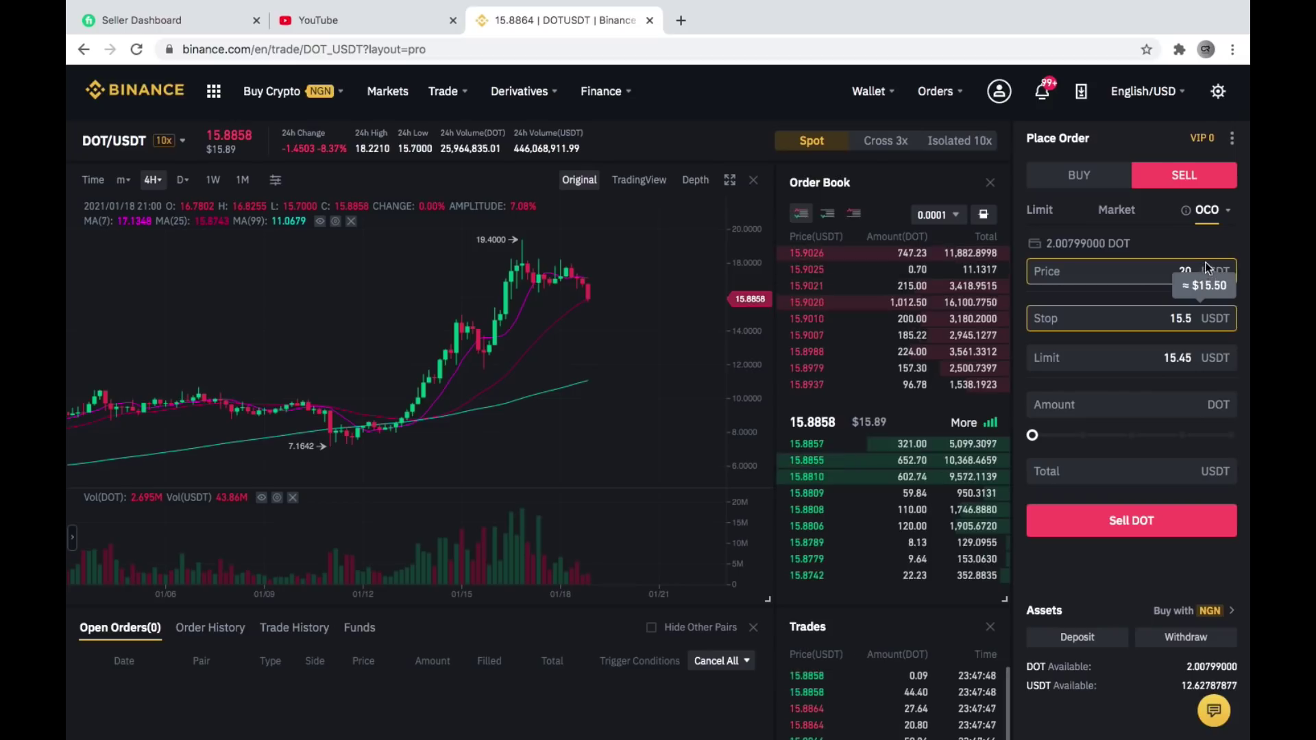
click(1200, 266)
drag(1200, 267, 1172, 271)
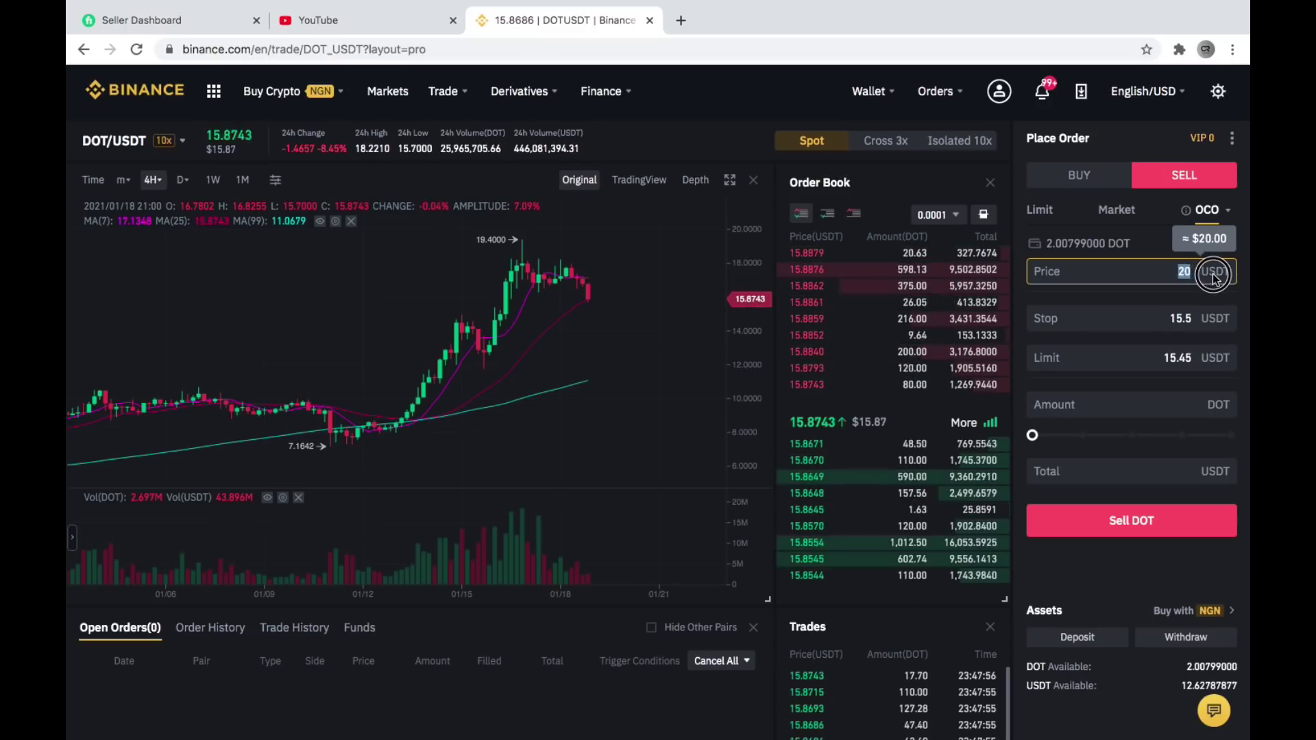
click(1197, 320)
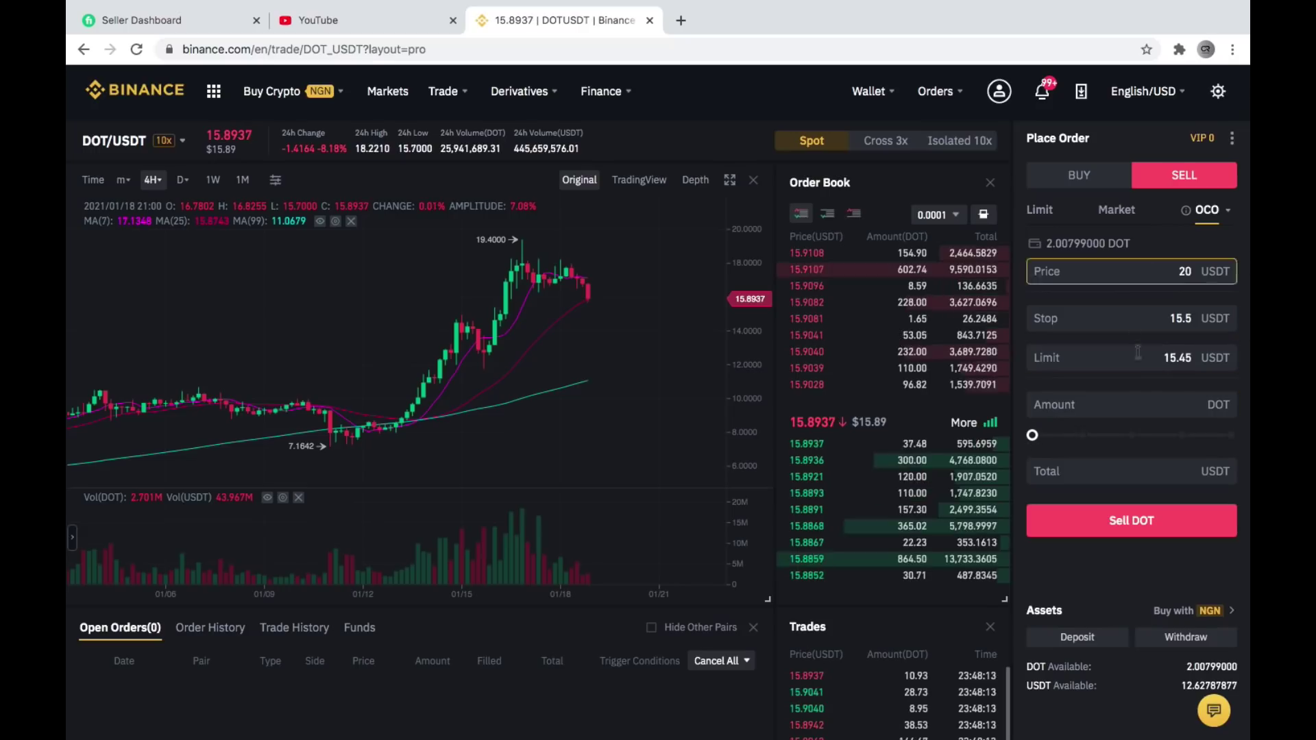
click(1069, 407)
click(1035, 437)
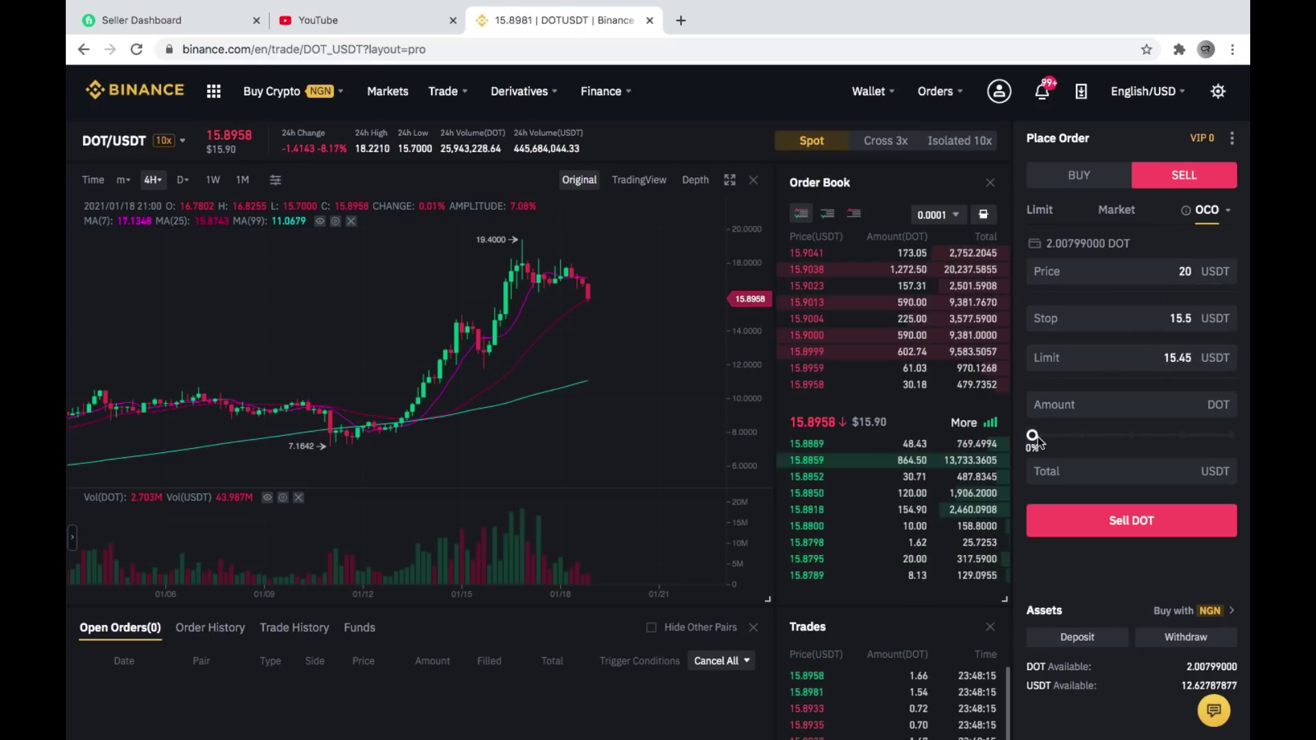
drag(1035, 437, 1209, 435)
Set the amount of the OCO sell order to 2 DOT
click(1134, 407)
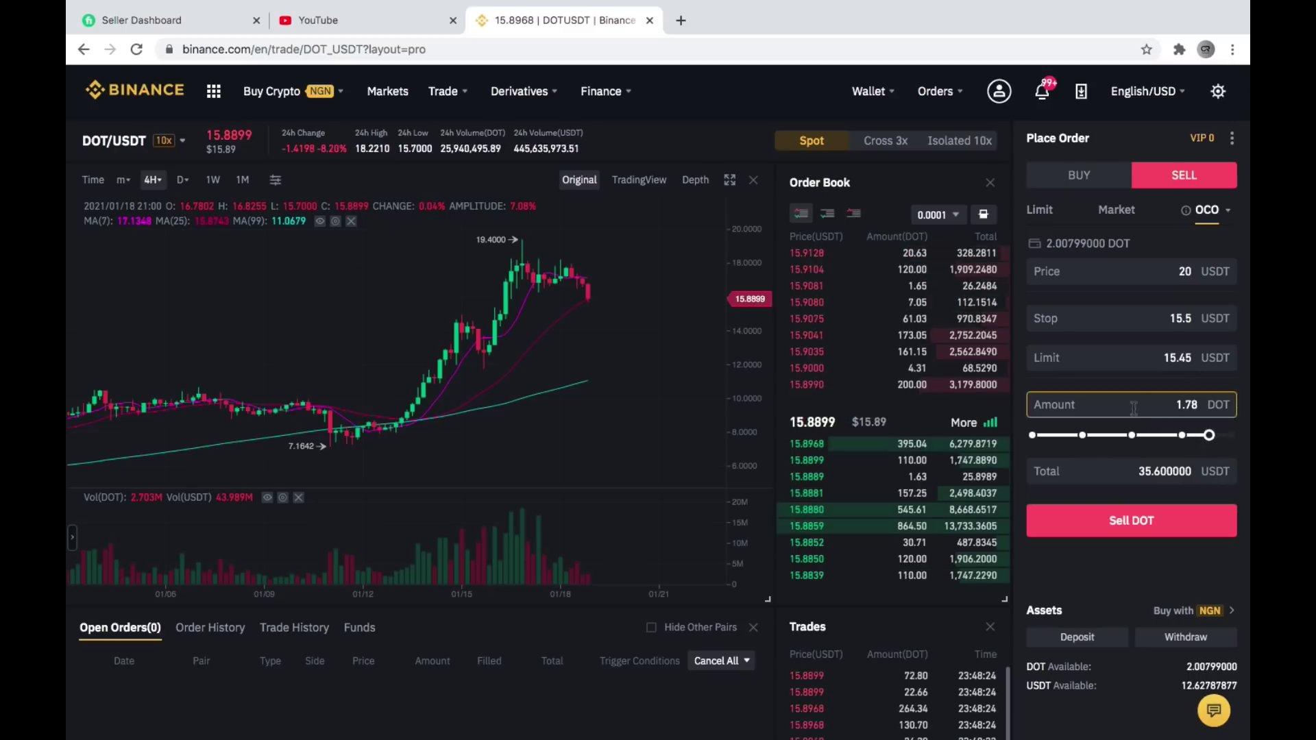
key(ctrl+a)
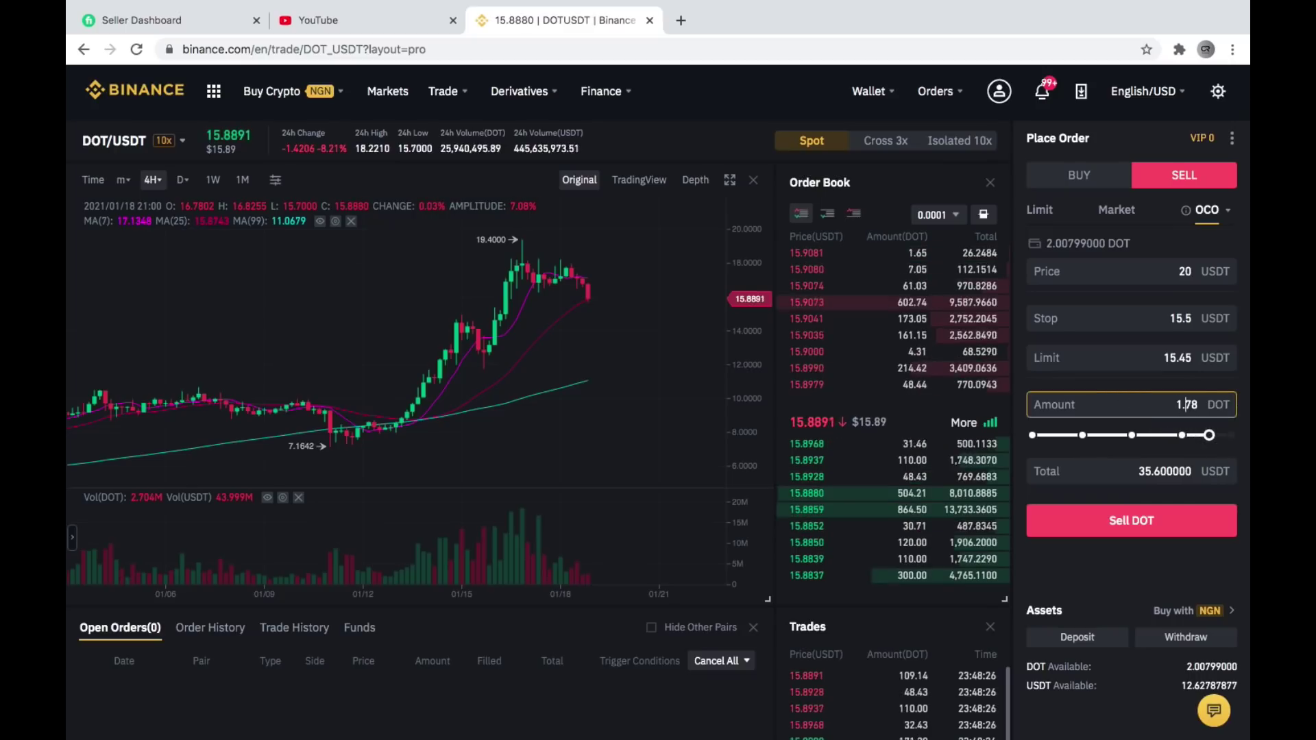
text(1)
key(BackSpace)
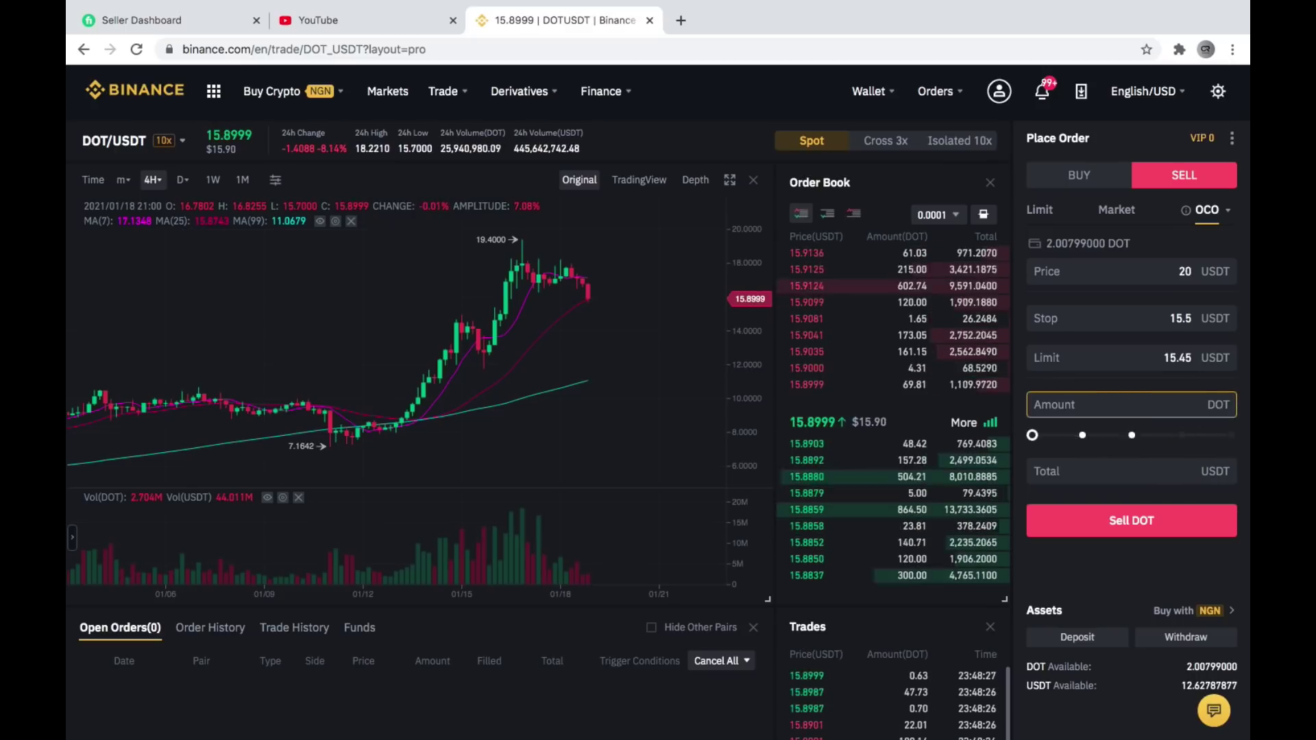
text(2)
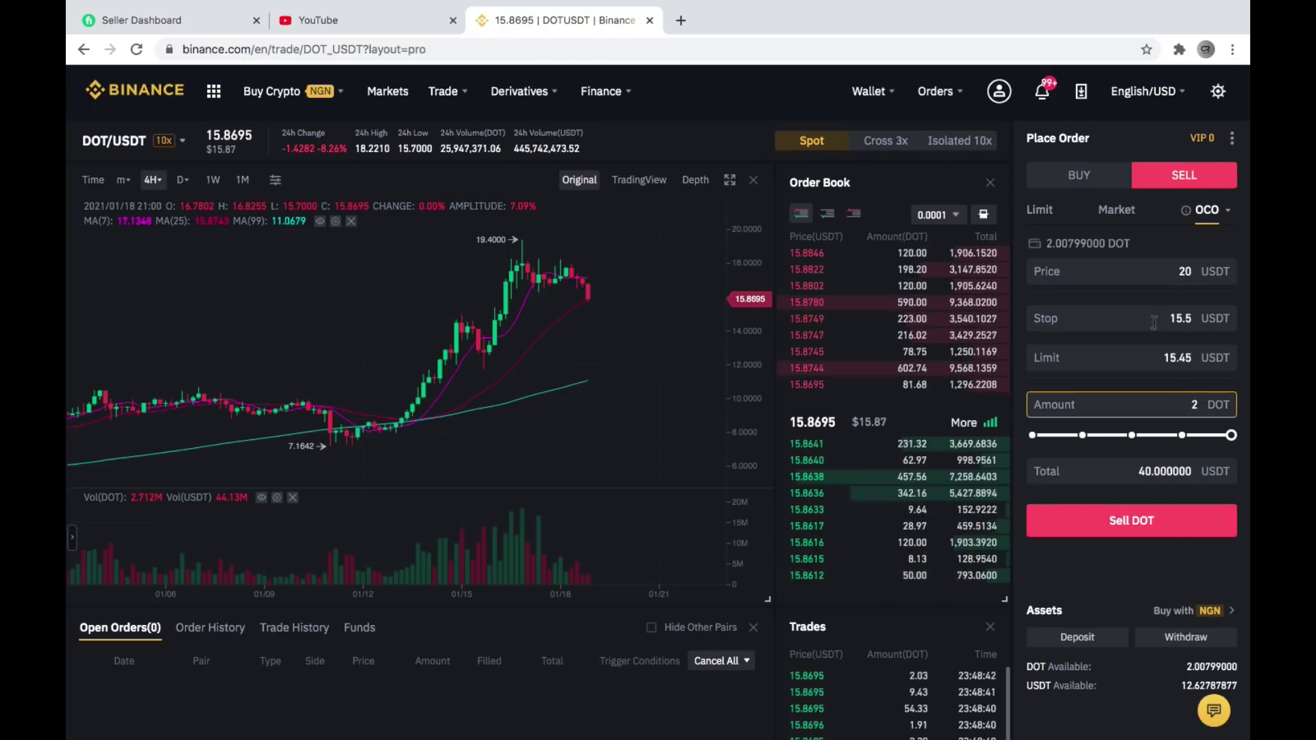
Compare the stop price with the target price of the OCO sell order before submitting it
click(1197, 321)
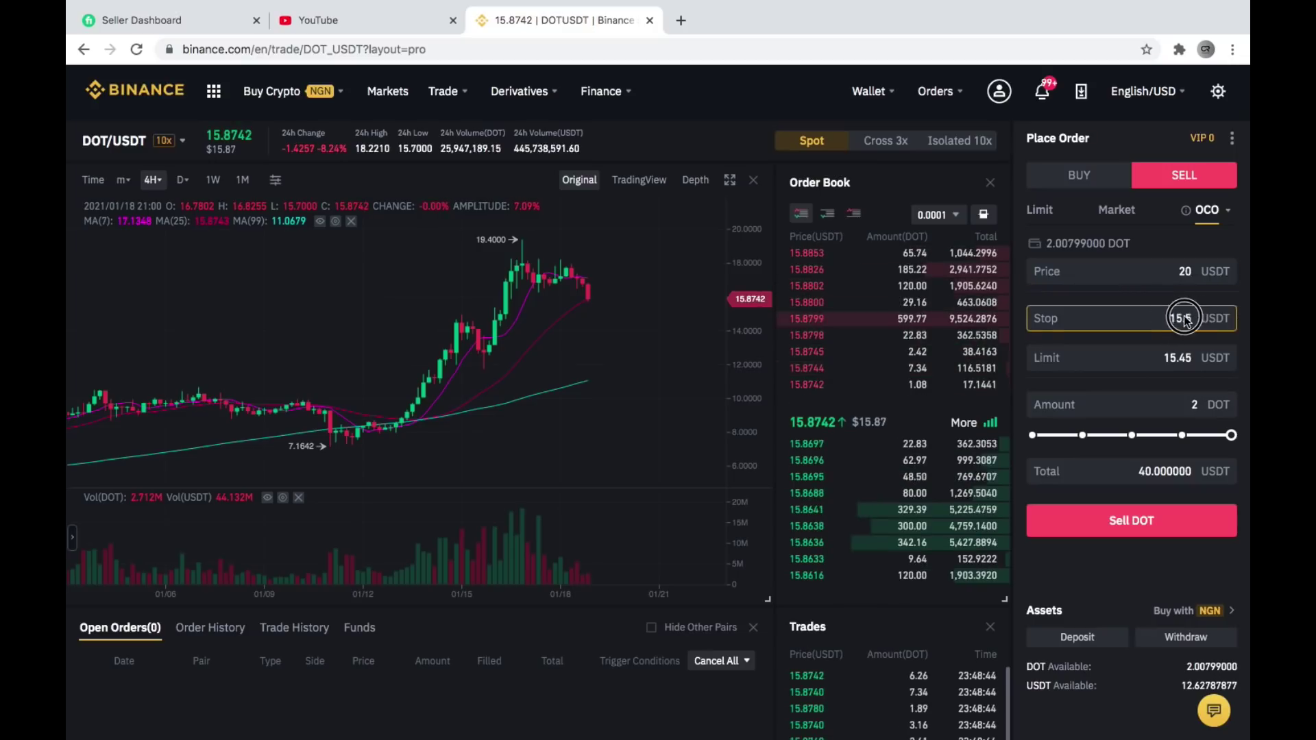
double_click(1216, 322)
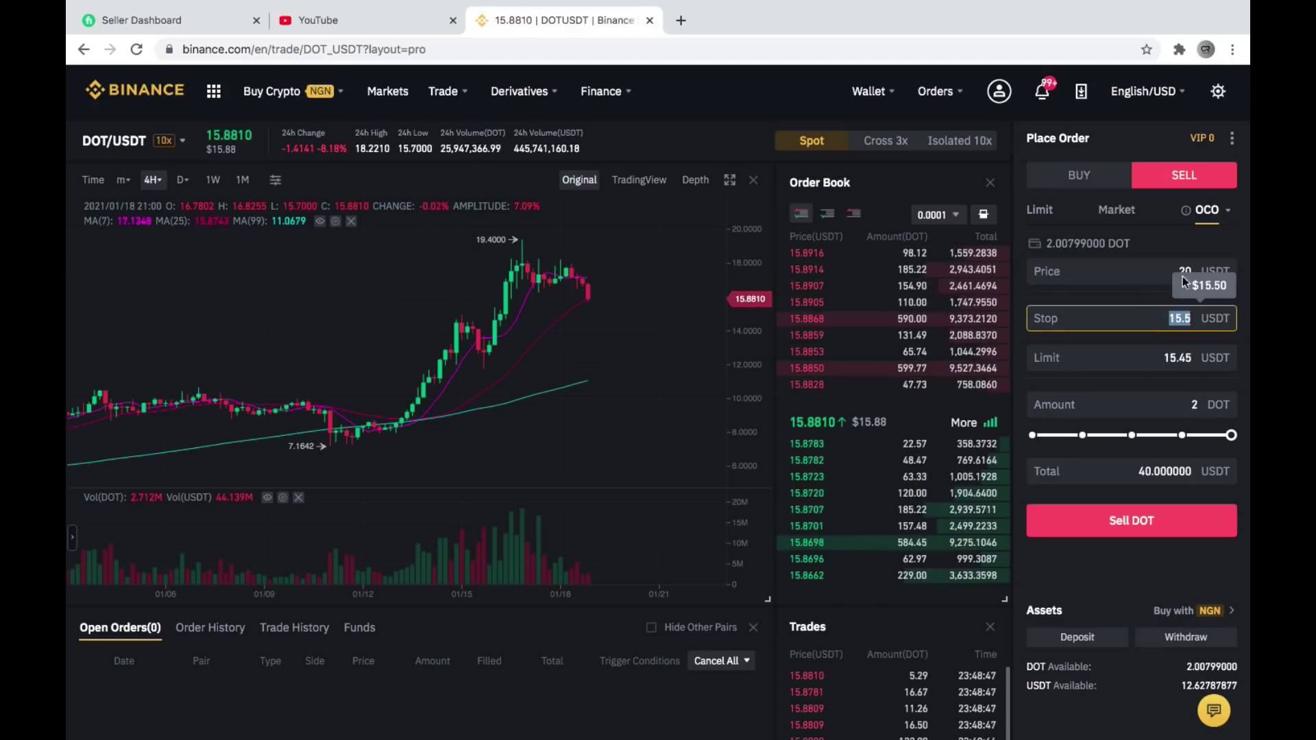
click(1165, 266)
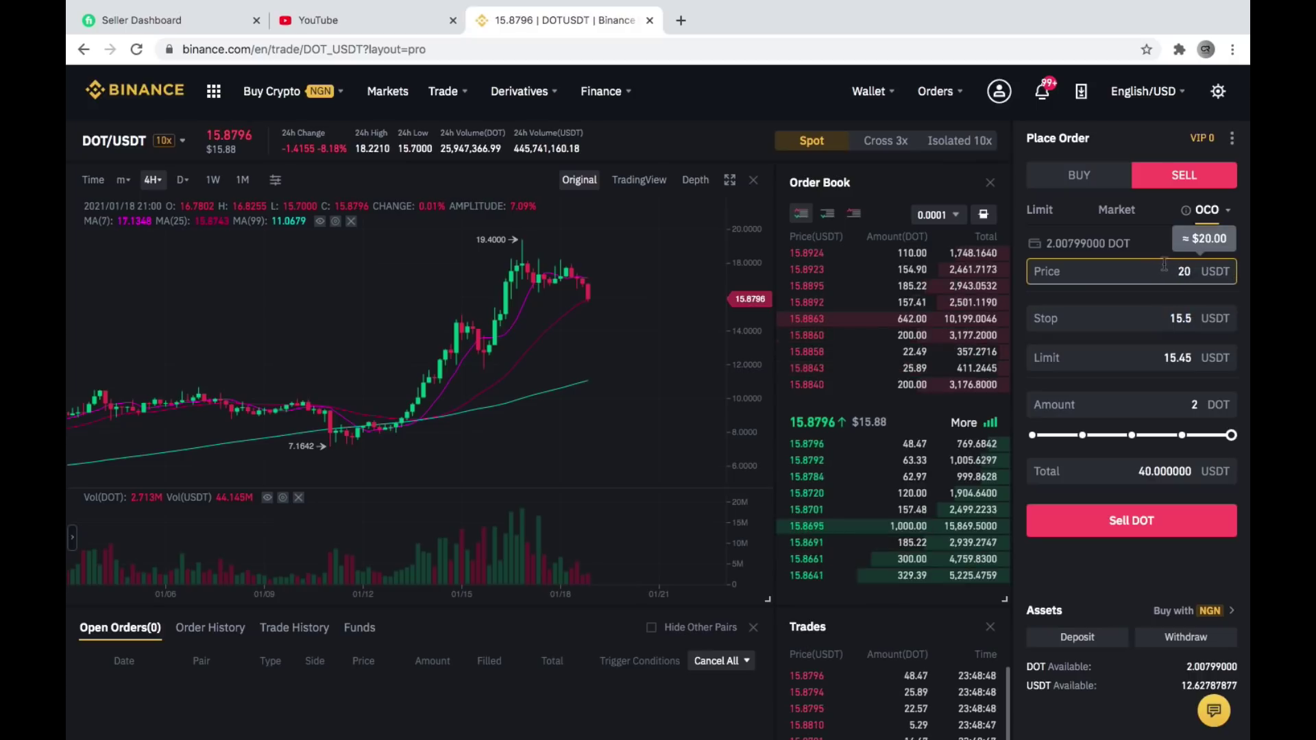
double_click(1200, 273)
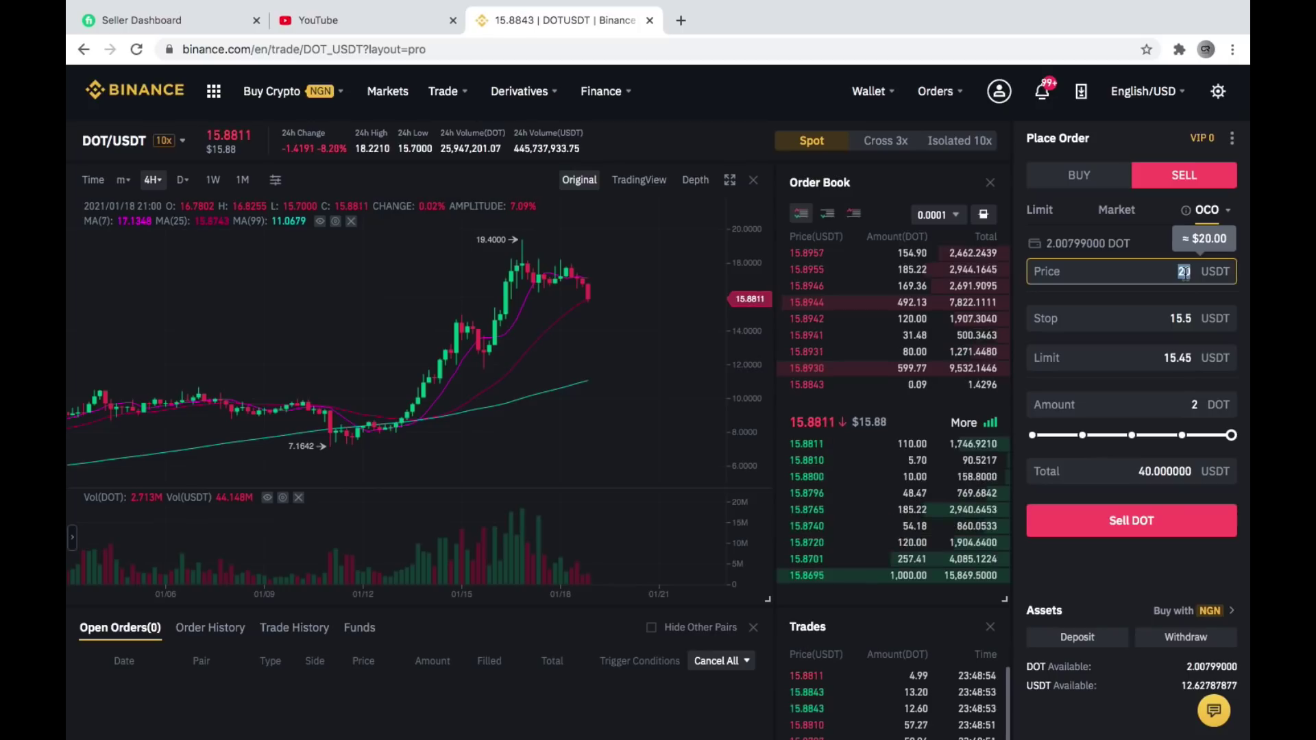
click(1169, 320)
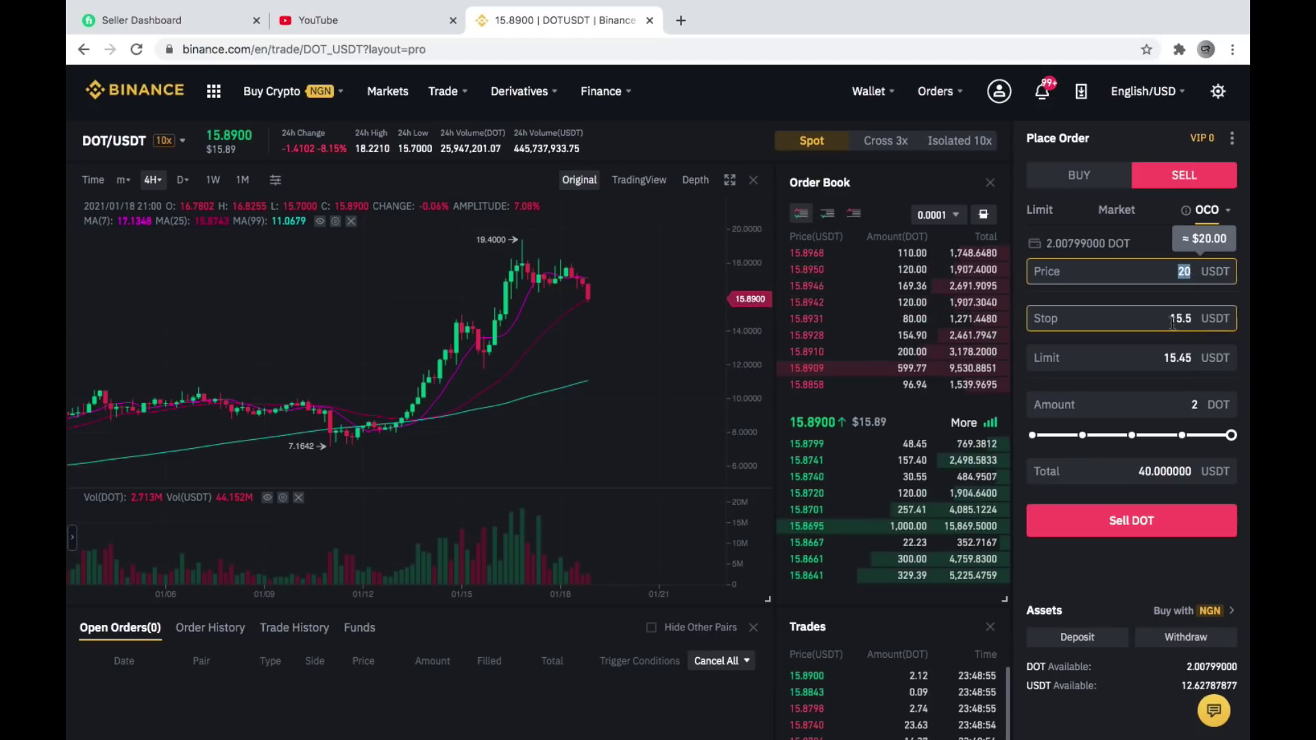
drag(1174, 318, 1206, 321)
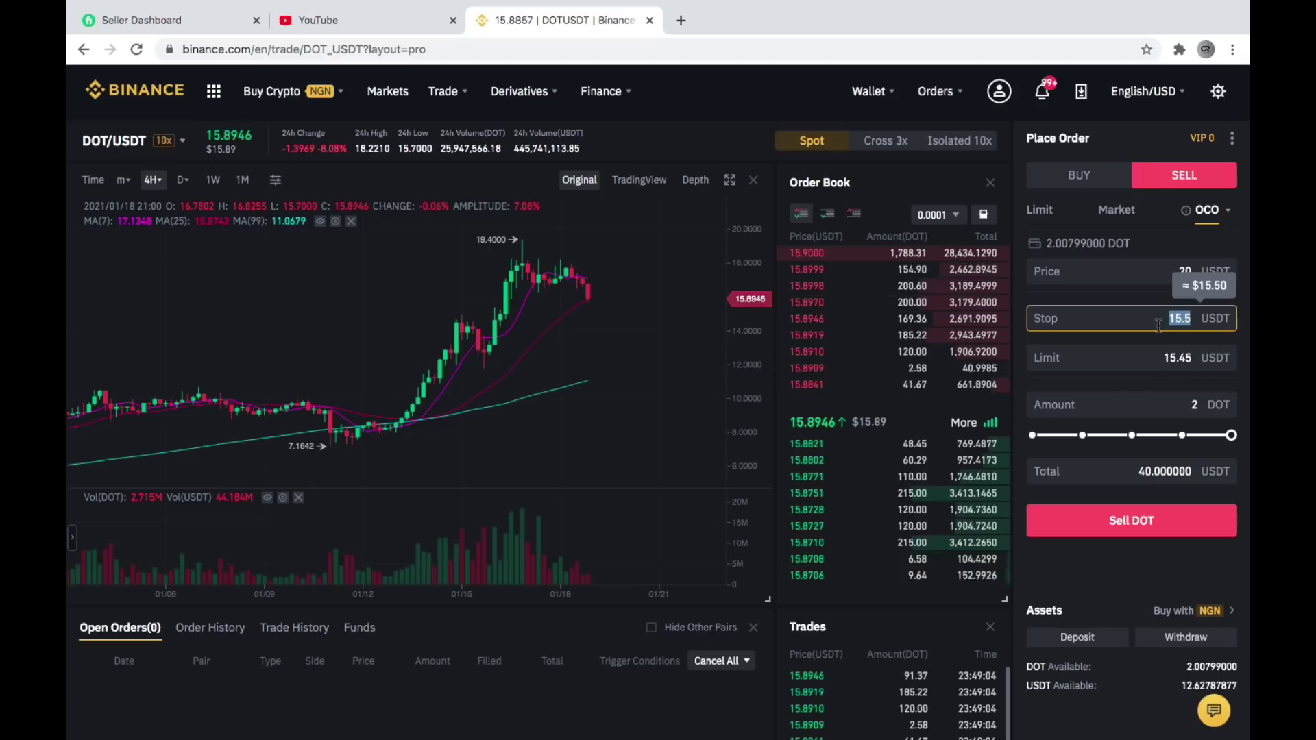
click(1173, 319)
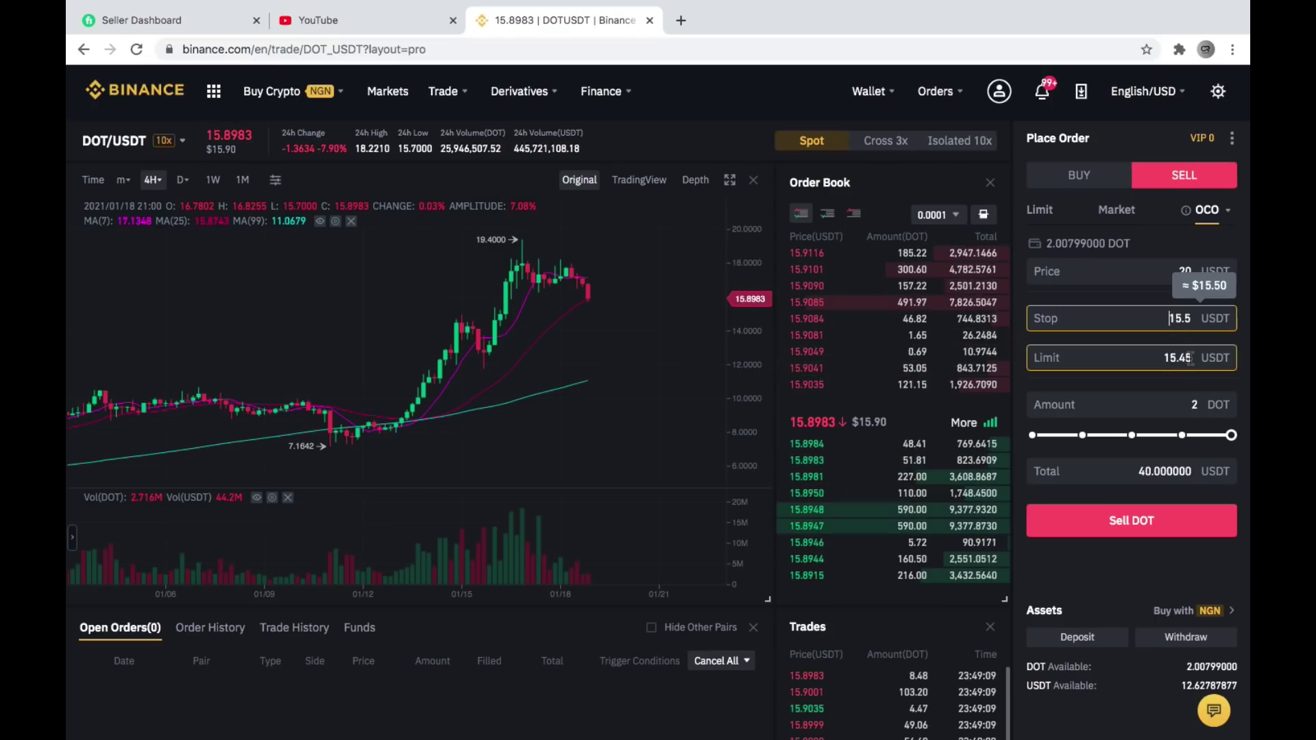
Submit the OCO order to sell the DOT
scroll(1010, 475, down, 1)
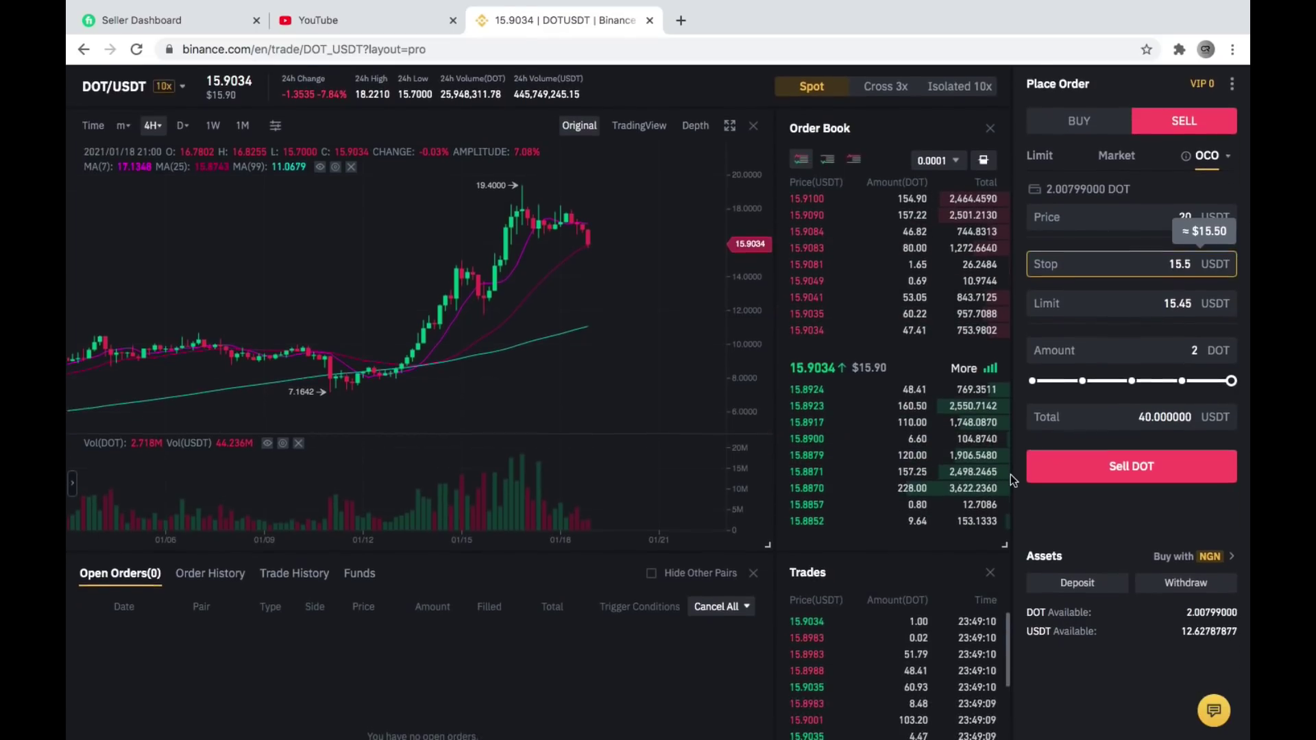
scroll(1010, 475, up, 1)
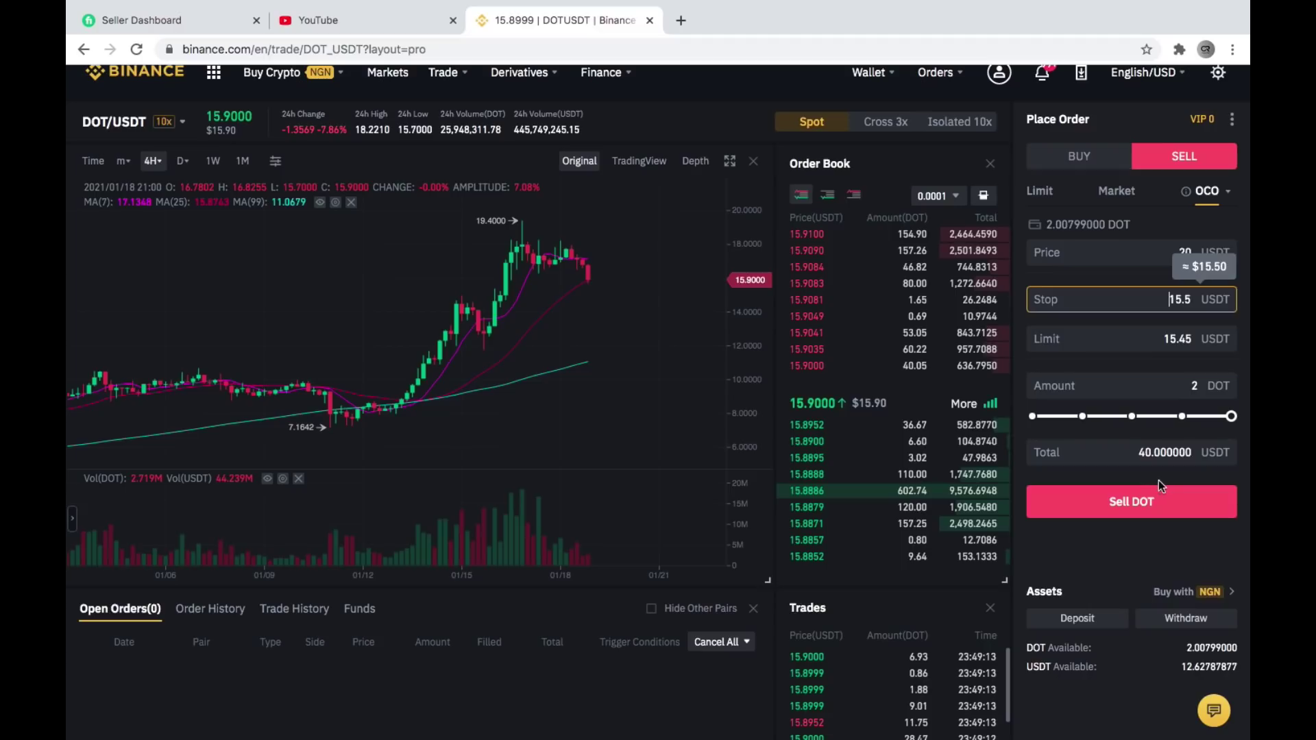
click(1138, 504)
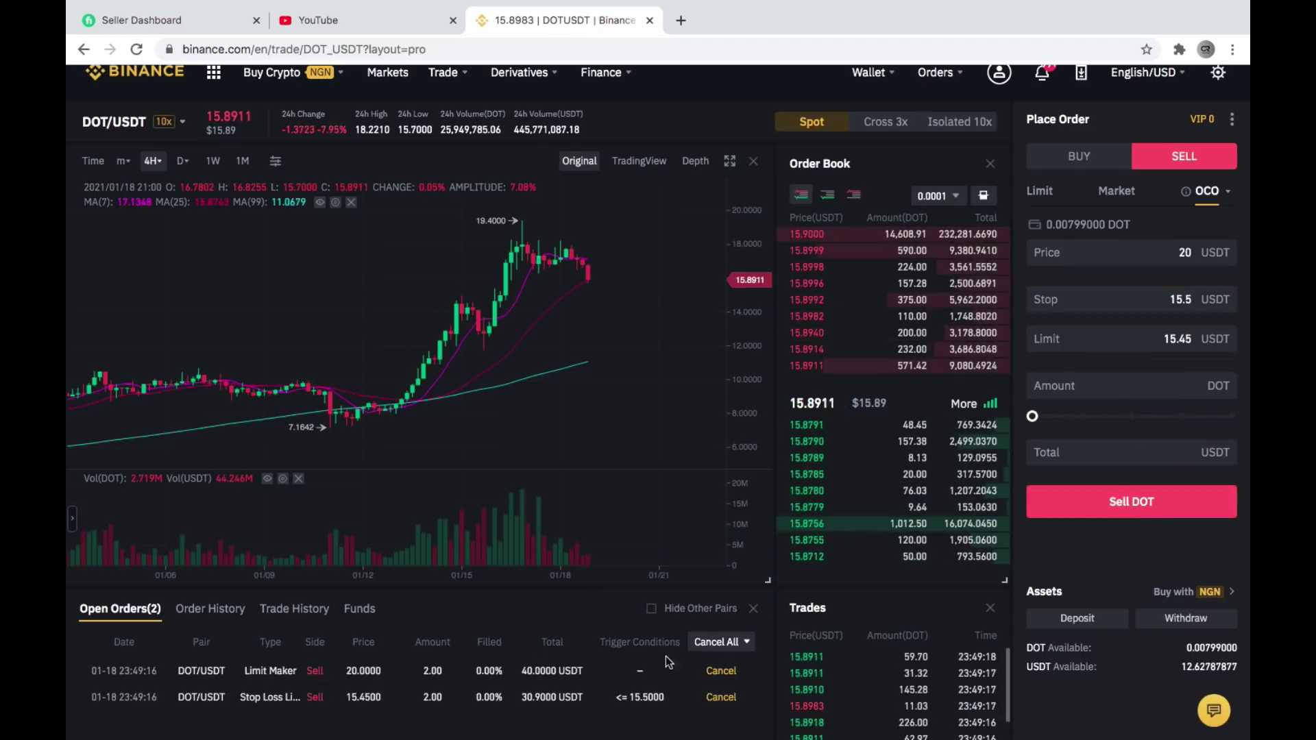
Examine the open sell orders against the most recent candles of the DOT/USDT chart
click(1078, 455)
scroll(412, 548, down, 1)
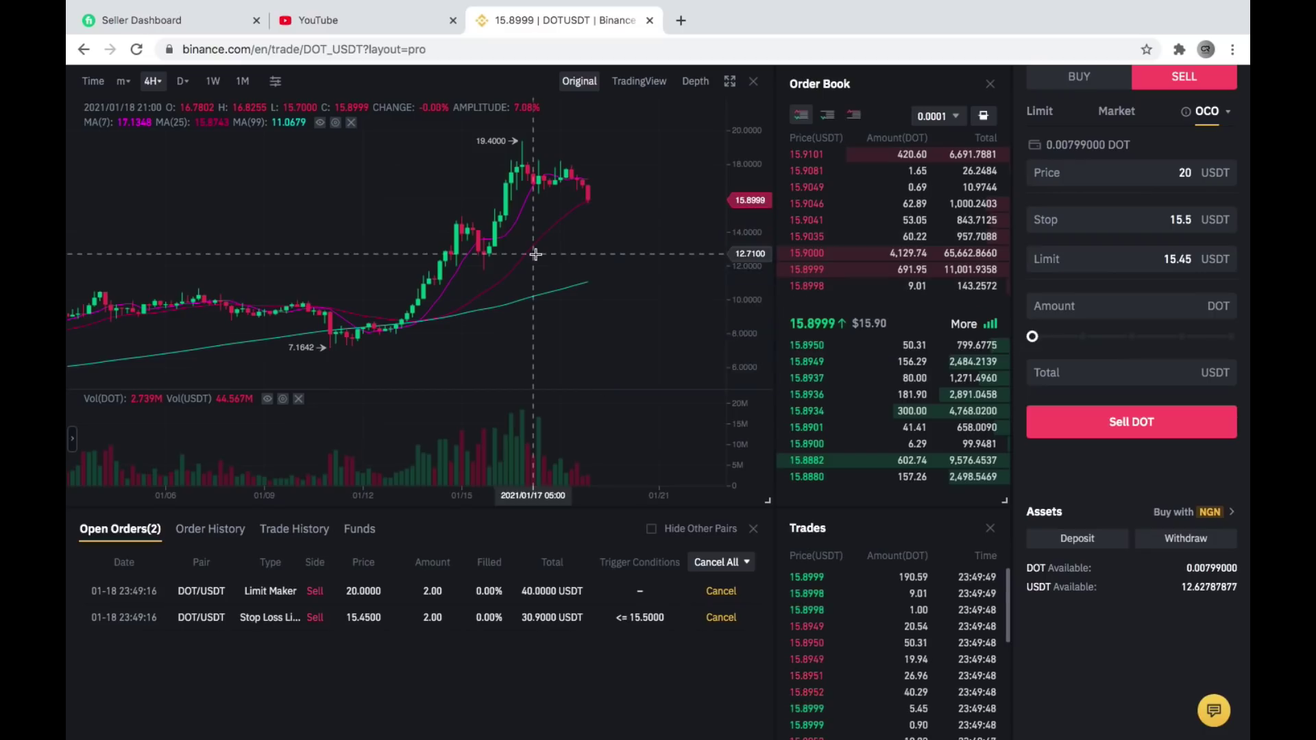
scroll(533, 255, up, 2)
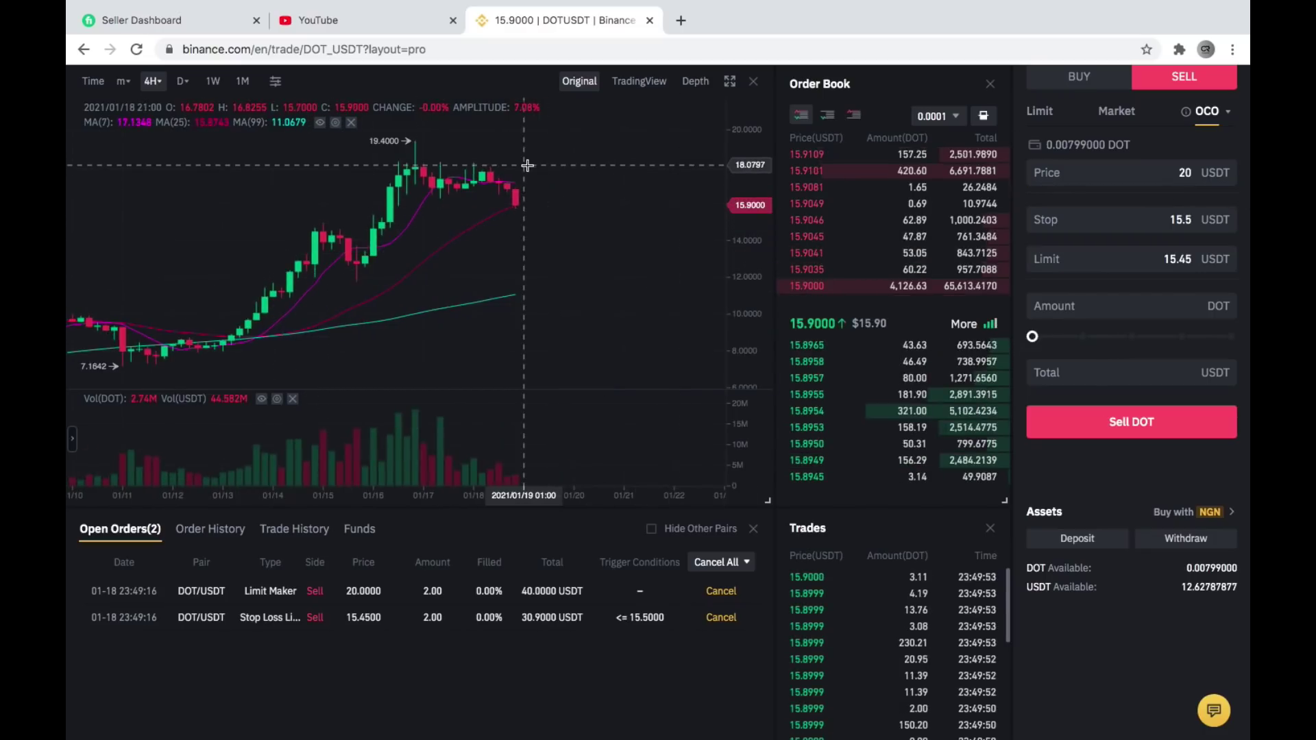
scroll(527, 165, up, 1)
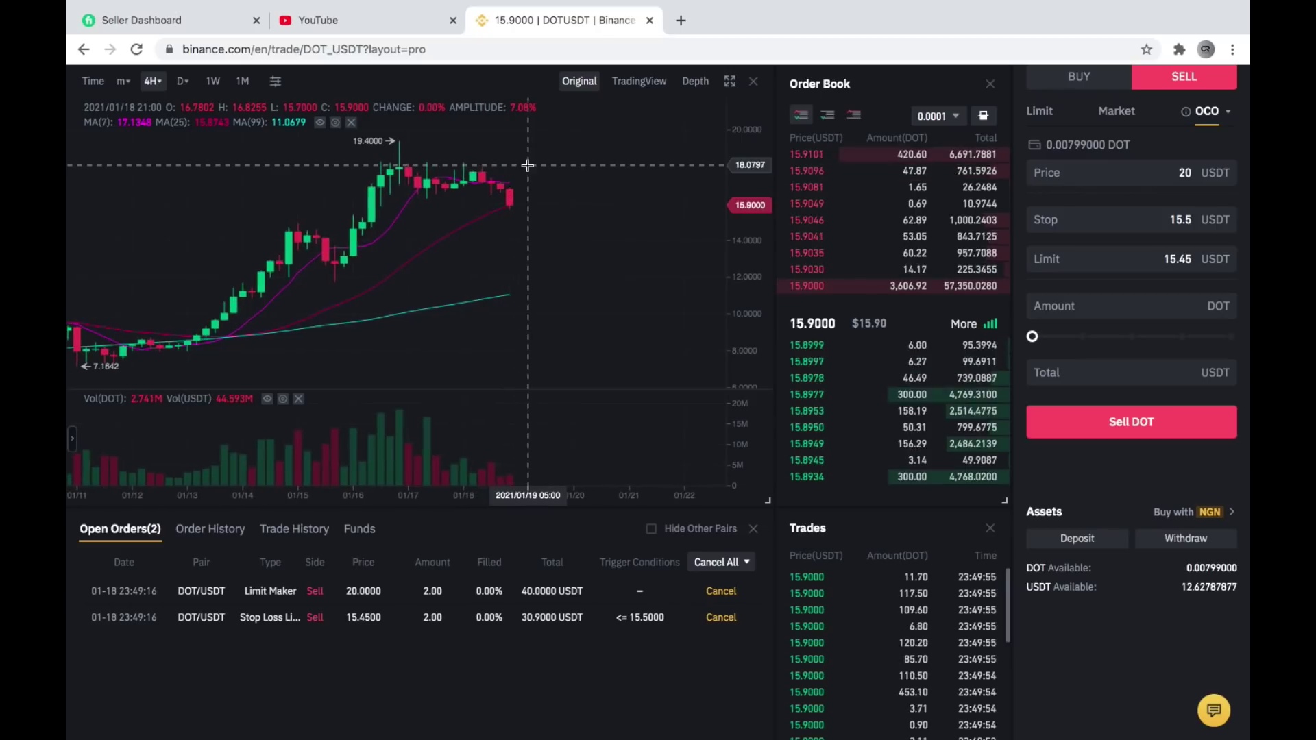
scroll(527, 165, up, 1)
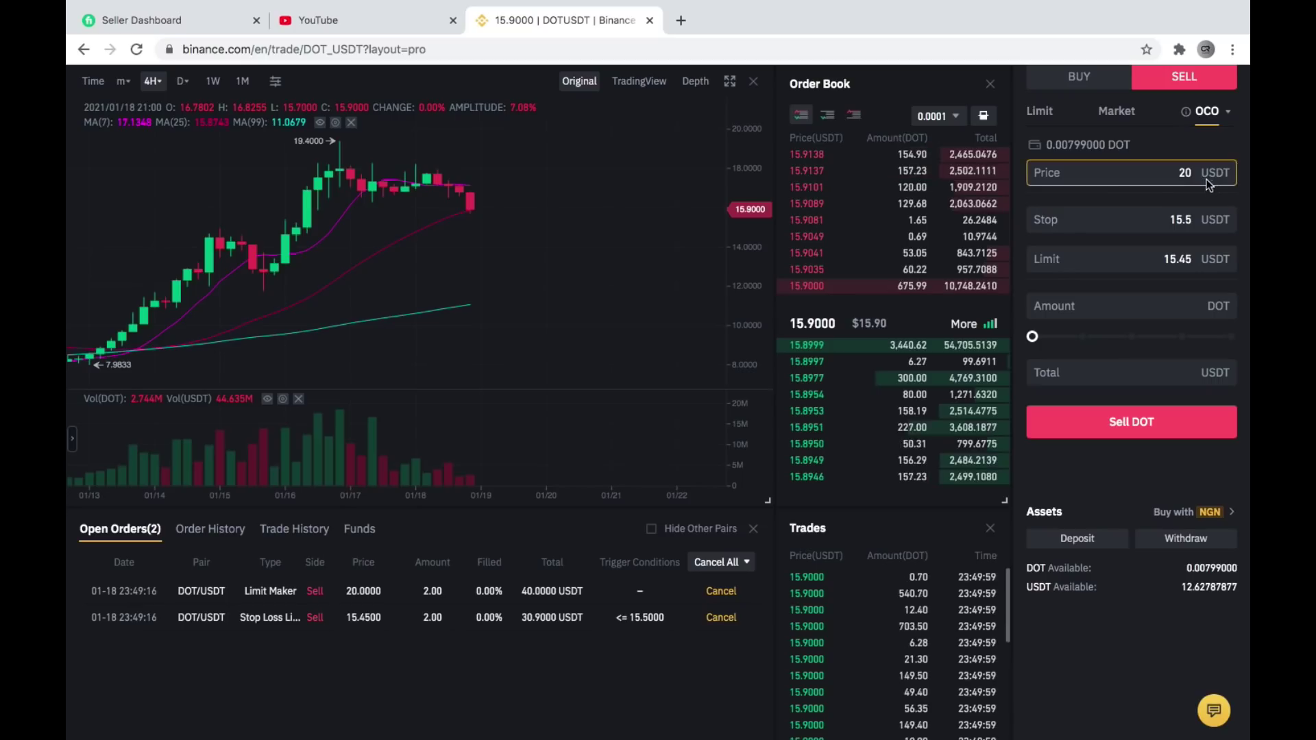
mouse_move(455, 199)
mouse_down()
mouse_move(415, 212)
mouse_move(451, 211)
mouse_up()
scroll(450, 209, down, 1)
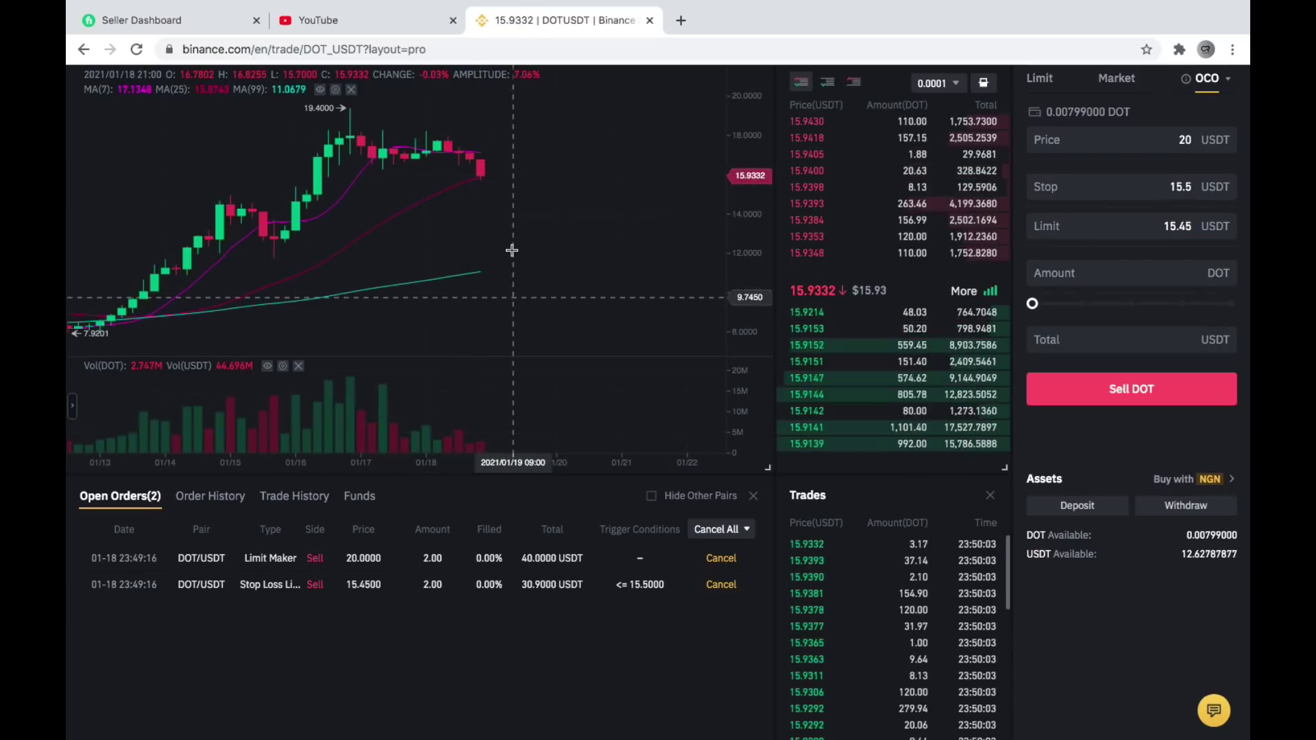
scroll(511, 251, up, 2)
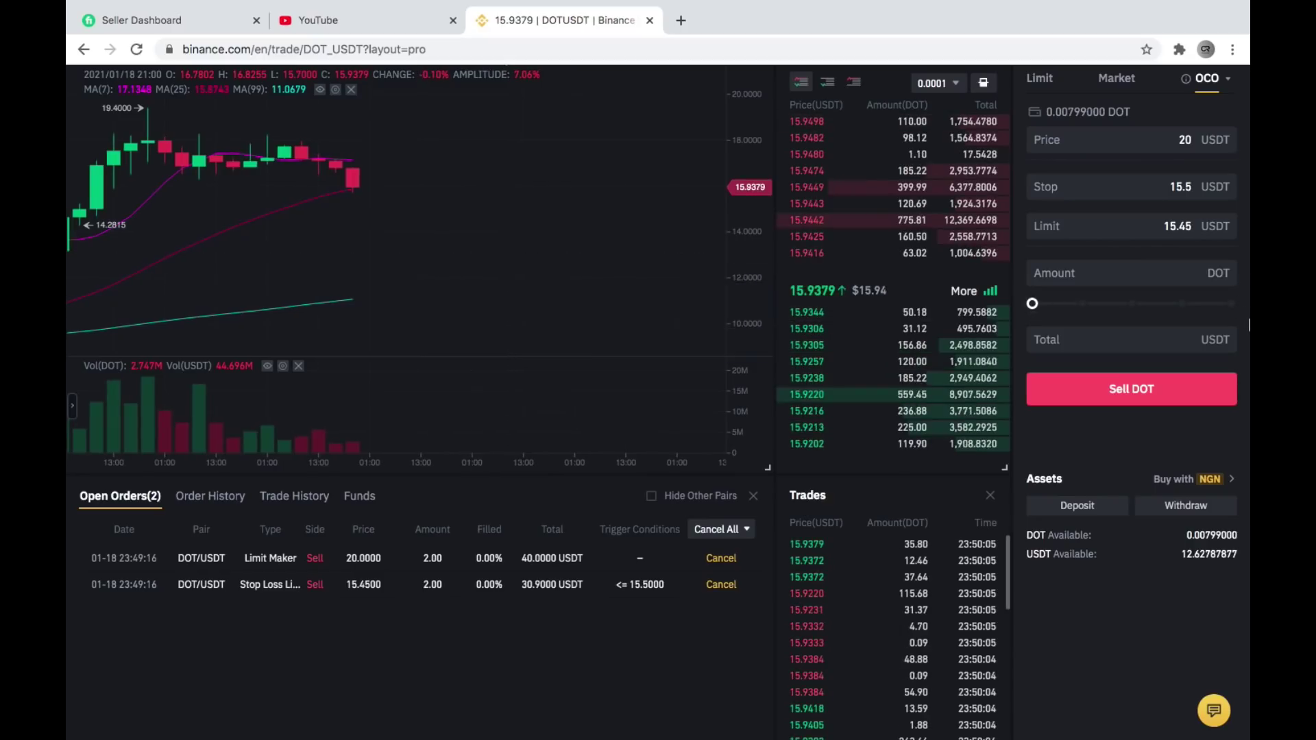
Check the DOT purchase in the order history and return to the open orders
click(225, 497)
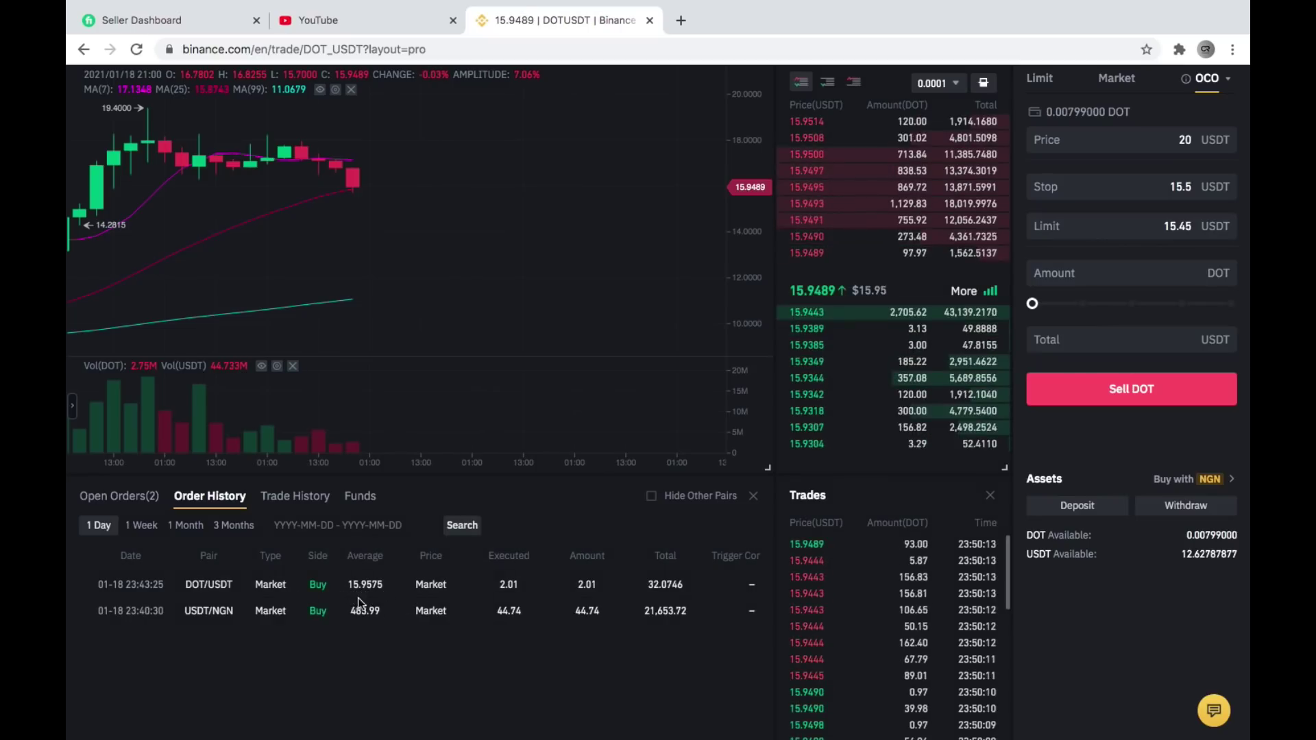
click(146, 499)
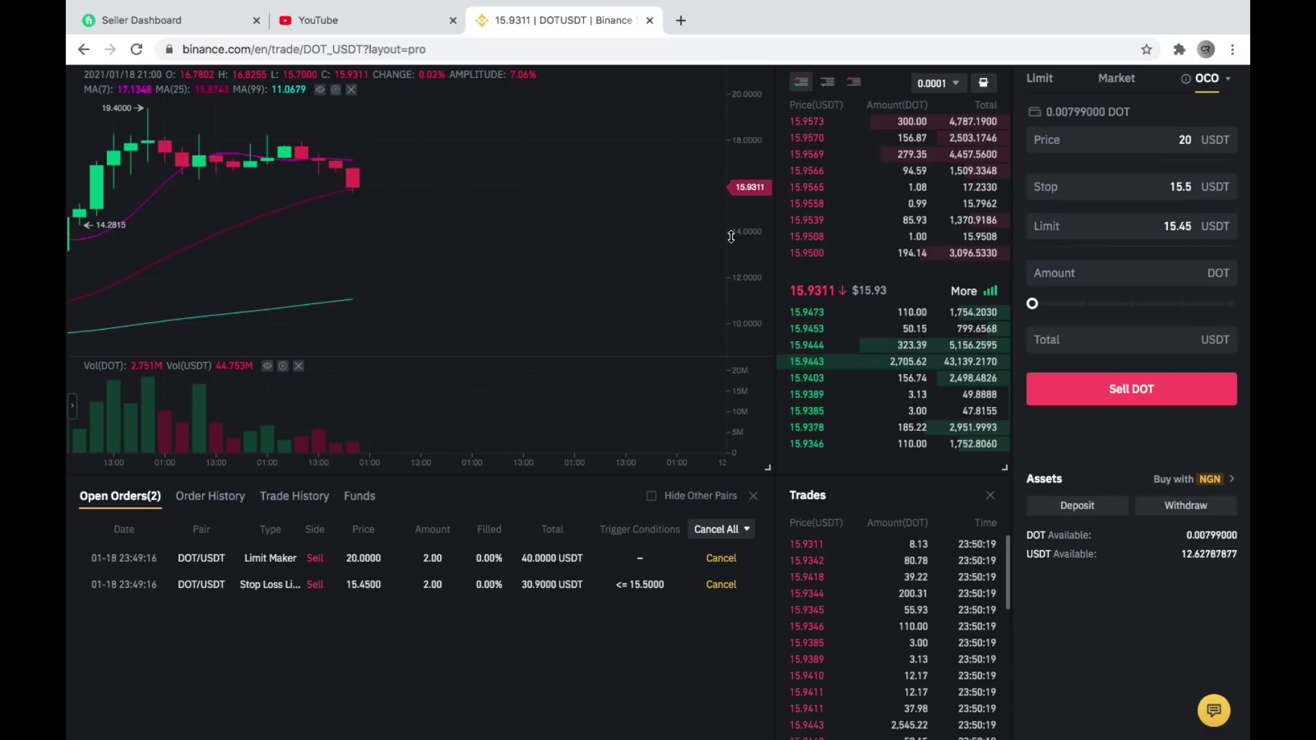
Review the stop, limit and amount fields of the order form alongside the open orders
scroll(1139, 152, up, 1)
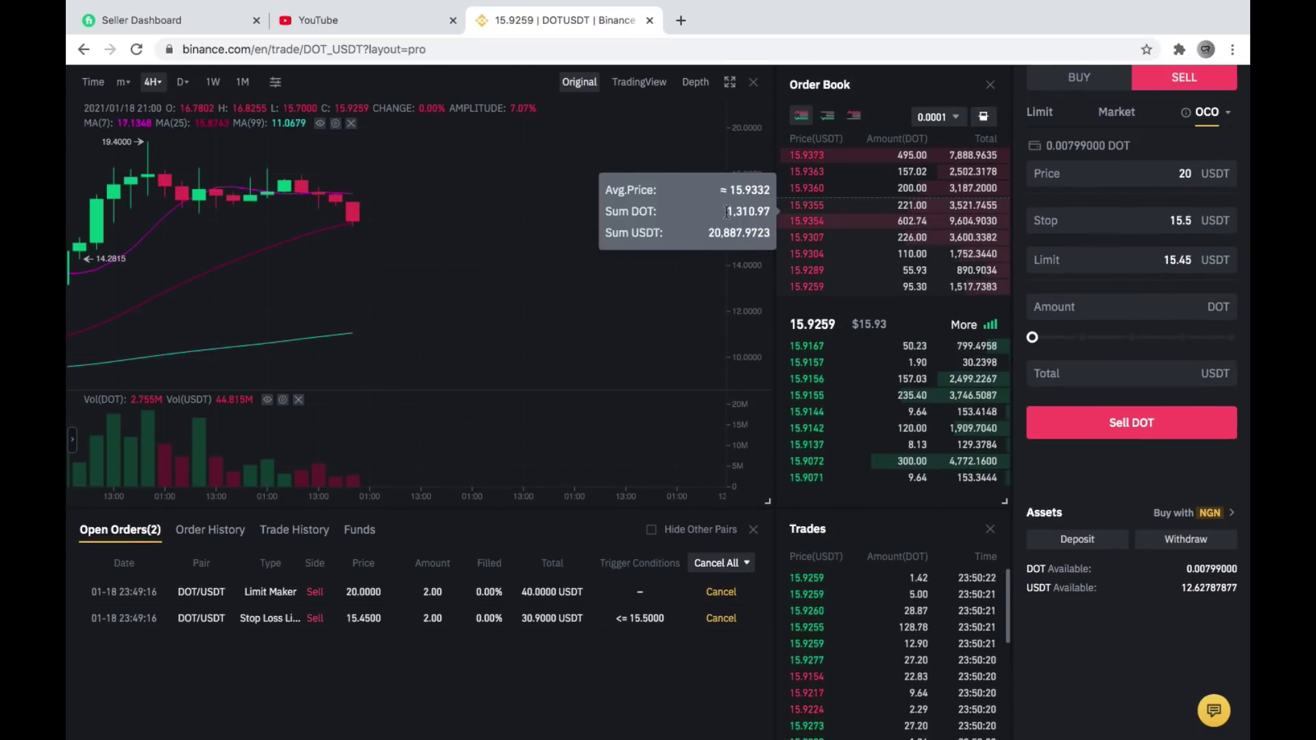
scroll(754, 220, up, 3)
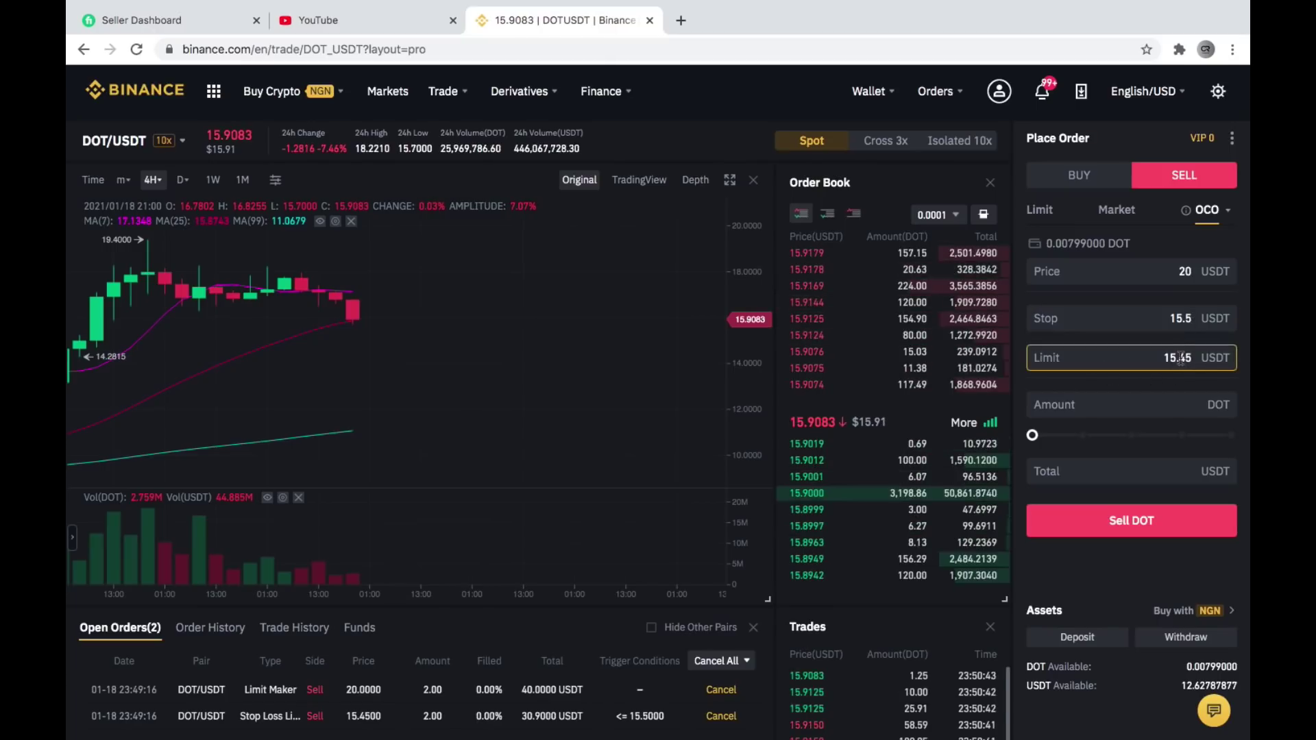
click(1177, 318)
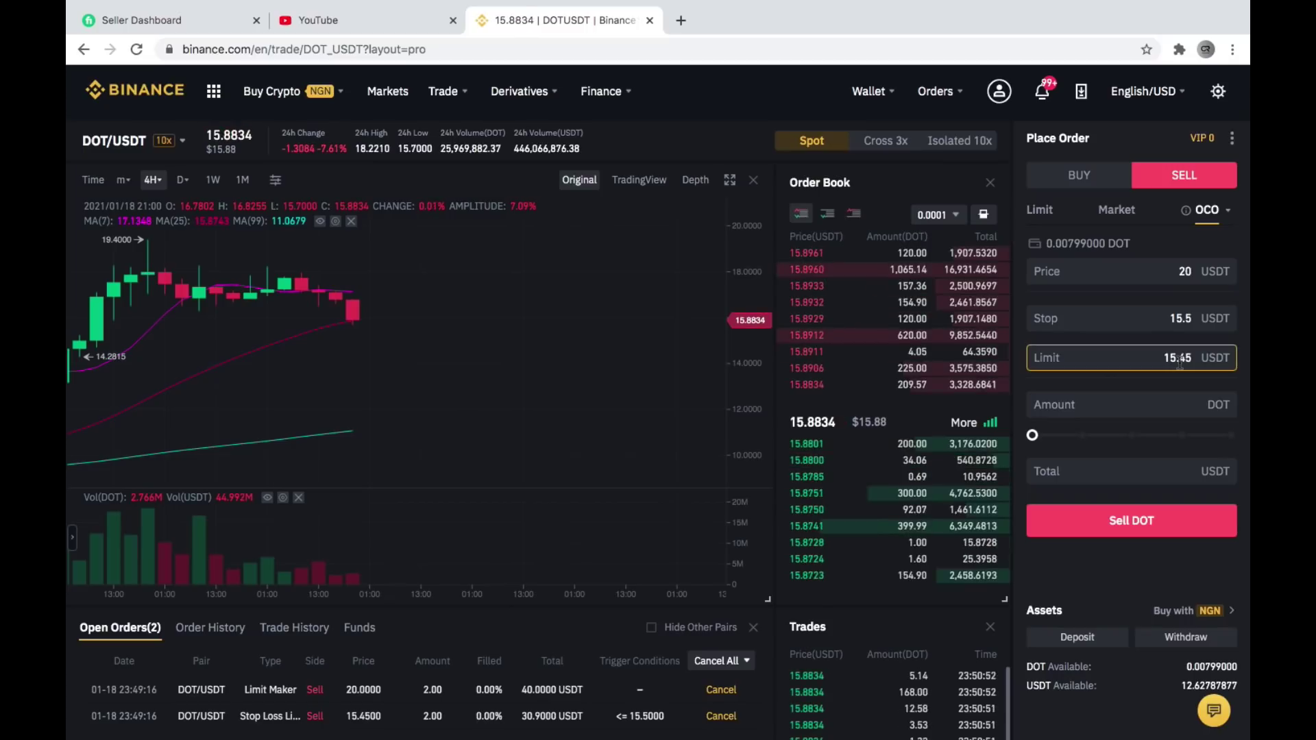
click(1151, 396)
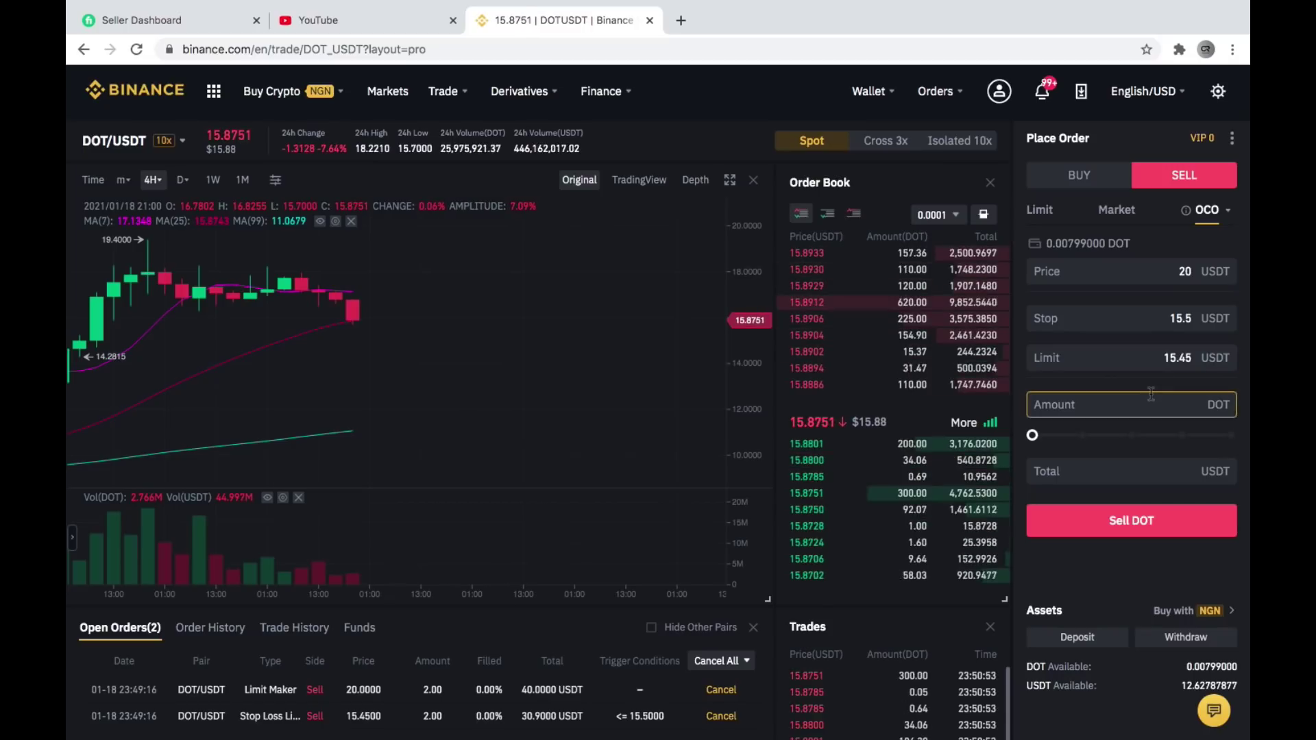